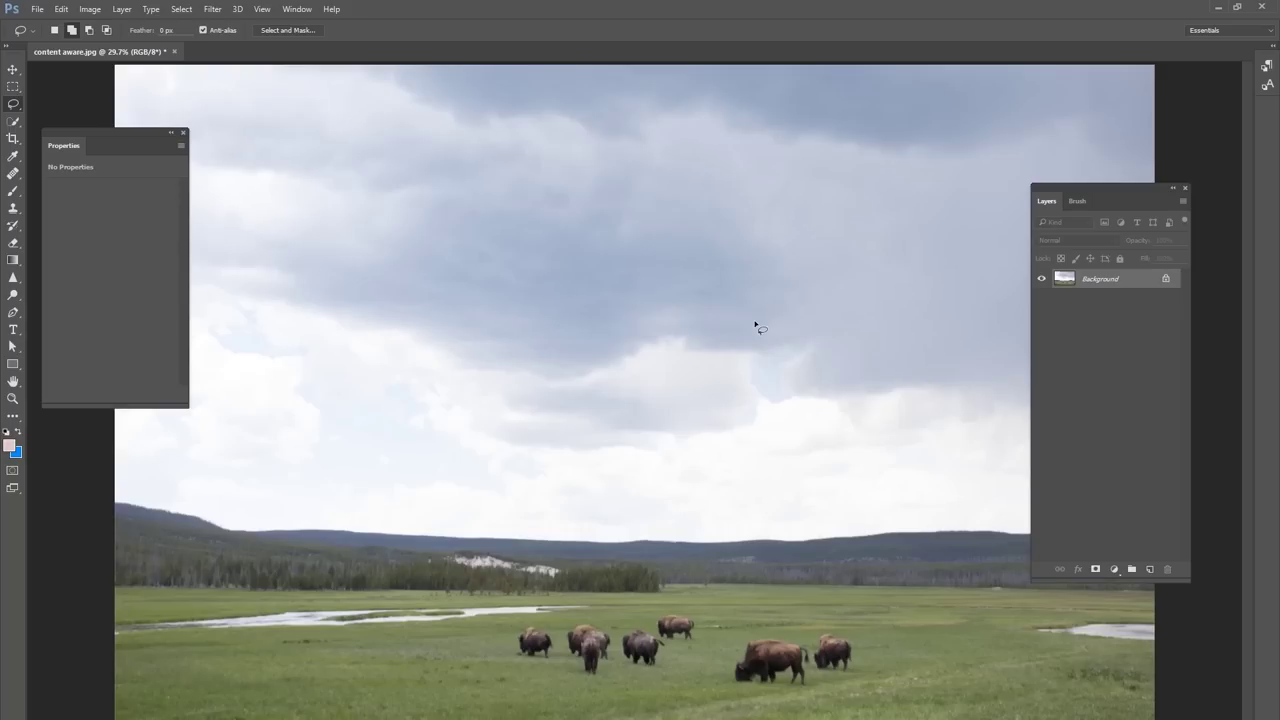
- Zoom the meadow photo to 50% and pan down until the grazing bison herd fills the view
{"action": "scroll", "coordinate": [806, 317], "scroll_direction": "up", "scroll_amount": 2}
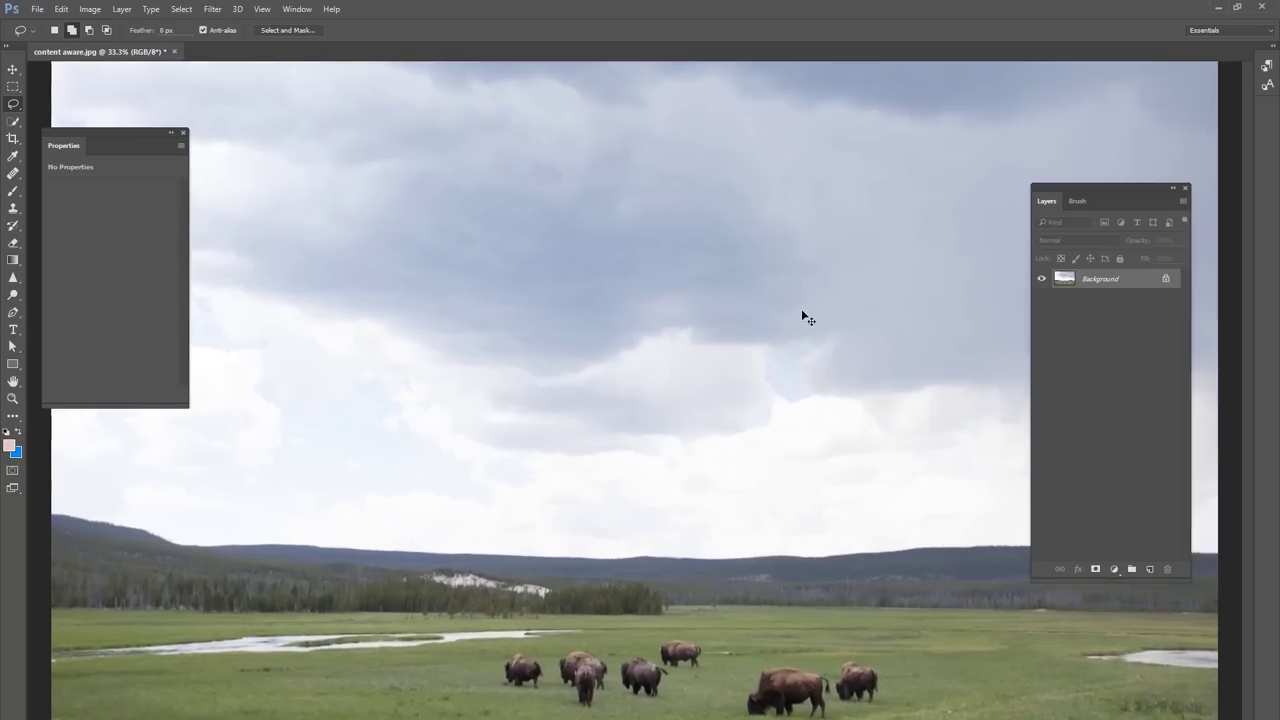
{"action": "left_click_drag", "start_coordinate": [794, 420], "coordinate": [700, 126]}
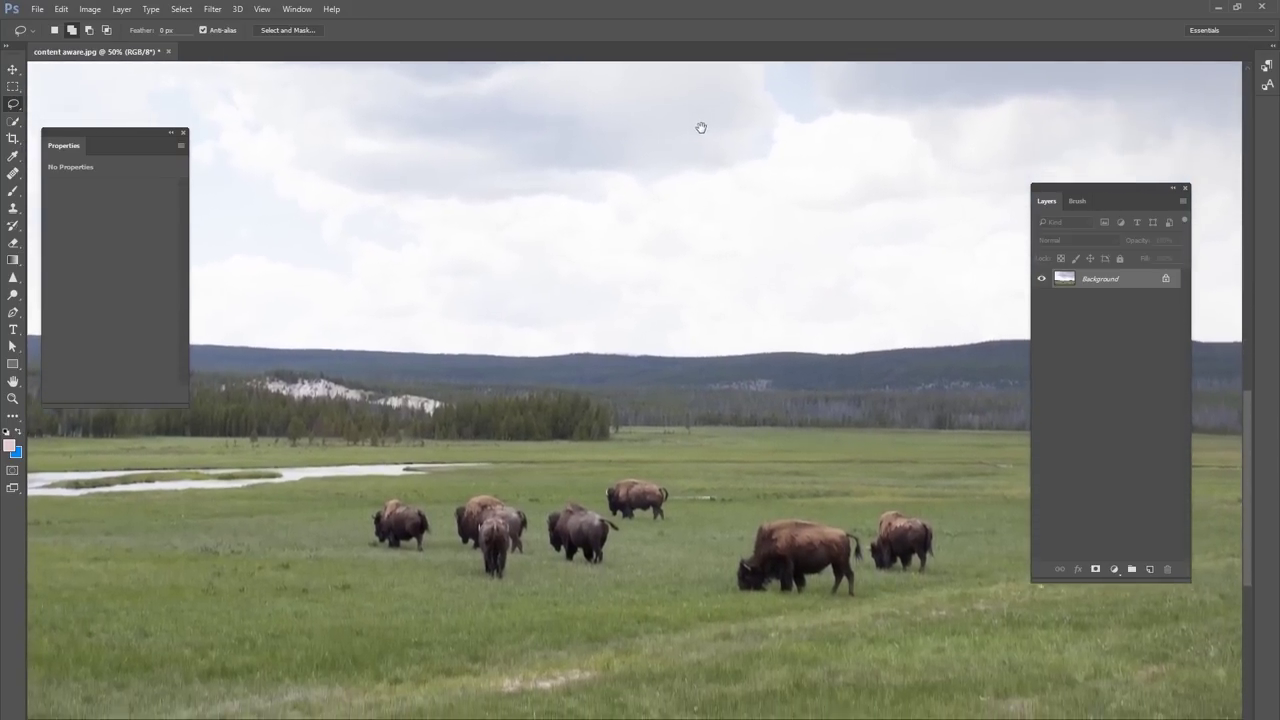
{"action": "scroll", "coordinate": [729, 436], "scroll_direction": "down", "scroll_amount": 1}
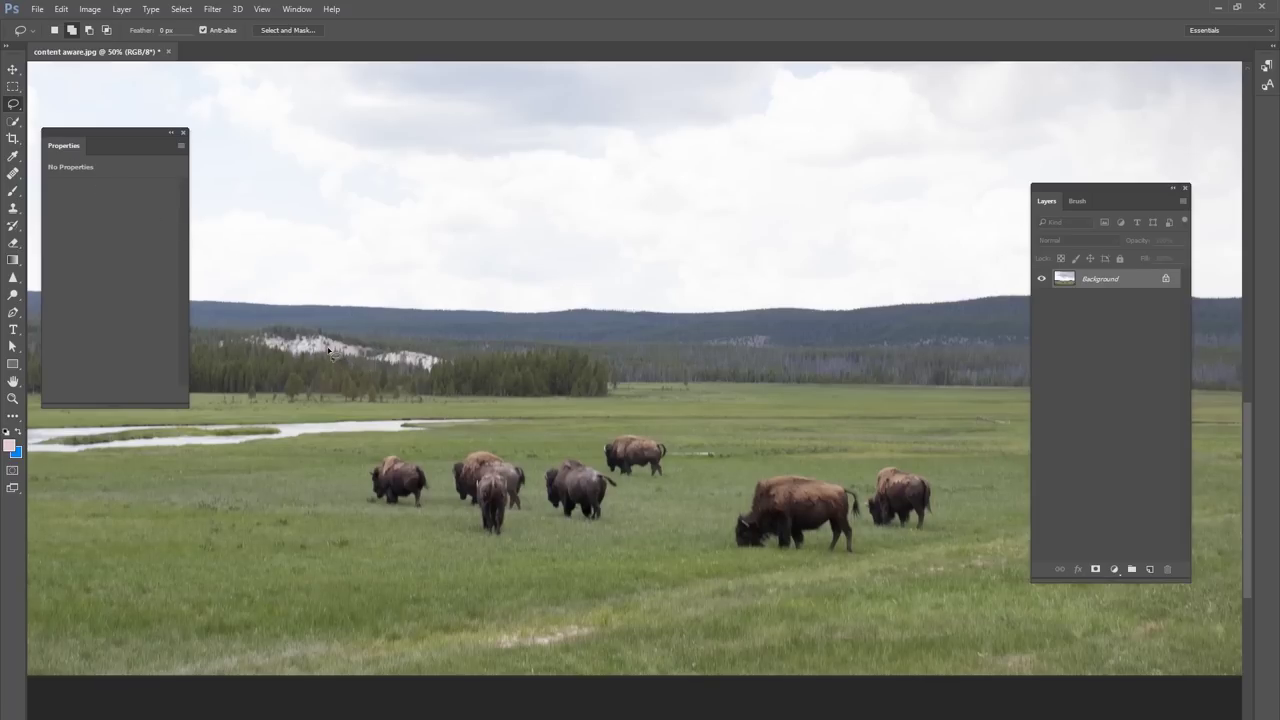
- Lasso the leftmost bison, remove it with Content-Aware Fill, and deselect
{"action": "right_click", "coordinate": [14, 105]}
{"action": "left_click", "coordinate": [51, 108]}
{"action": "mouse_move", "coordinate": [385, 452]}
{"action": "left_mouse_down"}
{"action": "mouse_move", "coordinate": [360, 475]}
{"action": "mouse_move", "coordinate": [373, 506]}
{"action": "mouse_move", "coordinate": [419, 516]}
{"action": "mouse_move", "coordinate": [438, 479]}
{"action": "mouse_move", "coordinate": [396, 447]}
{"action": "left_mouse_up"}
{"action": "key", "text": "shift+BackSpace"}
{"action": "left_click_drag", "start_coordinate": [529, 147], "coordinate": [507, 173]}
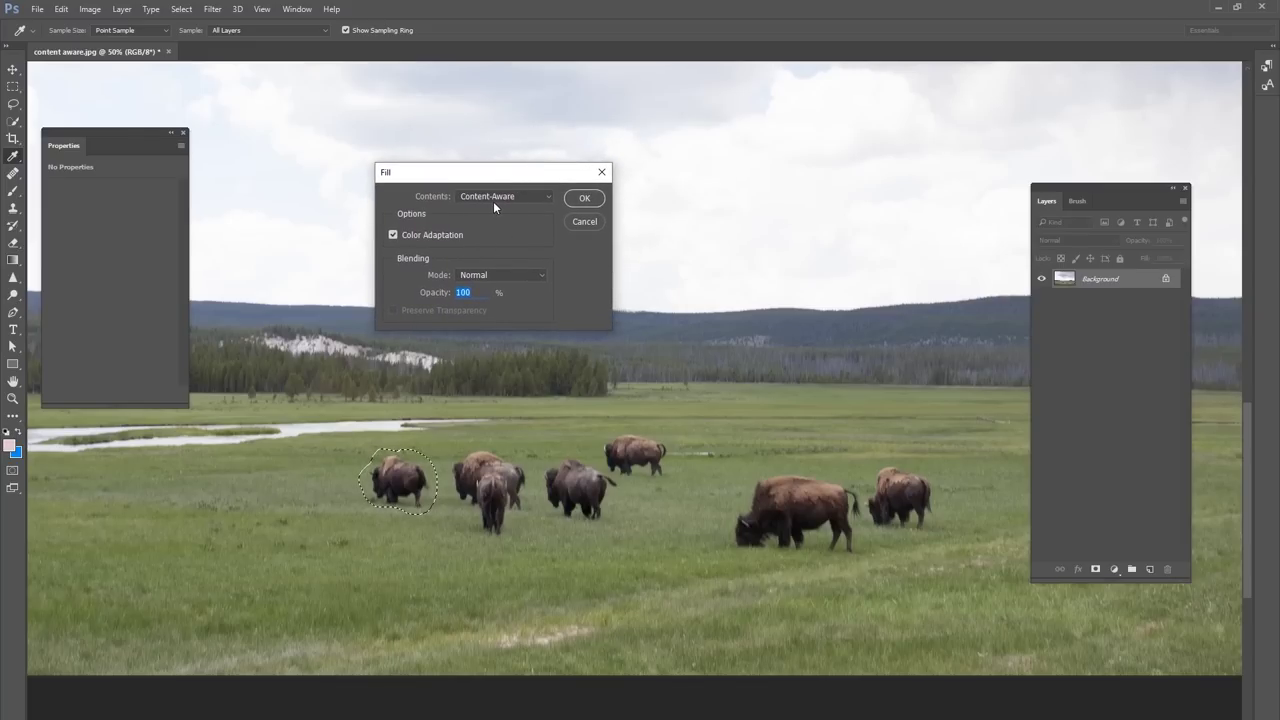
{"action": "left_click", "coordinate": [584, 199]}
{"action": "left_click", "coordinate": [181, 9]}
{"action": "left_click", "coordinate": [200, 34]}
- Lasso the next bison pair, remove it with Content-Aware Fill, and deselect
{"action": "mouse_move", "coordinate": [458, 468]}
{"action": "left_mouse_down"}
{"action": "mouse_move", "coordinate": [497, 443]}
{"action": "mouse_move", "coordinate": [527, 459]}
{"action": "mouse_move", "coordinate": [536, 503]}
{"action": "mouse_move", "coordinate": [509, 541]}
{"action": "mouse_move", "coordinate": [484, 549]}
{"action": "mouse_move", "coordinate": [453, 510]}
{"action": "left_mouse_up"}
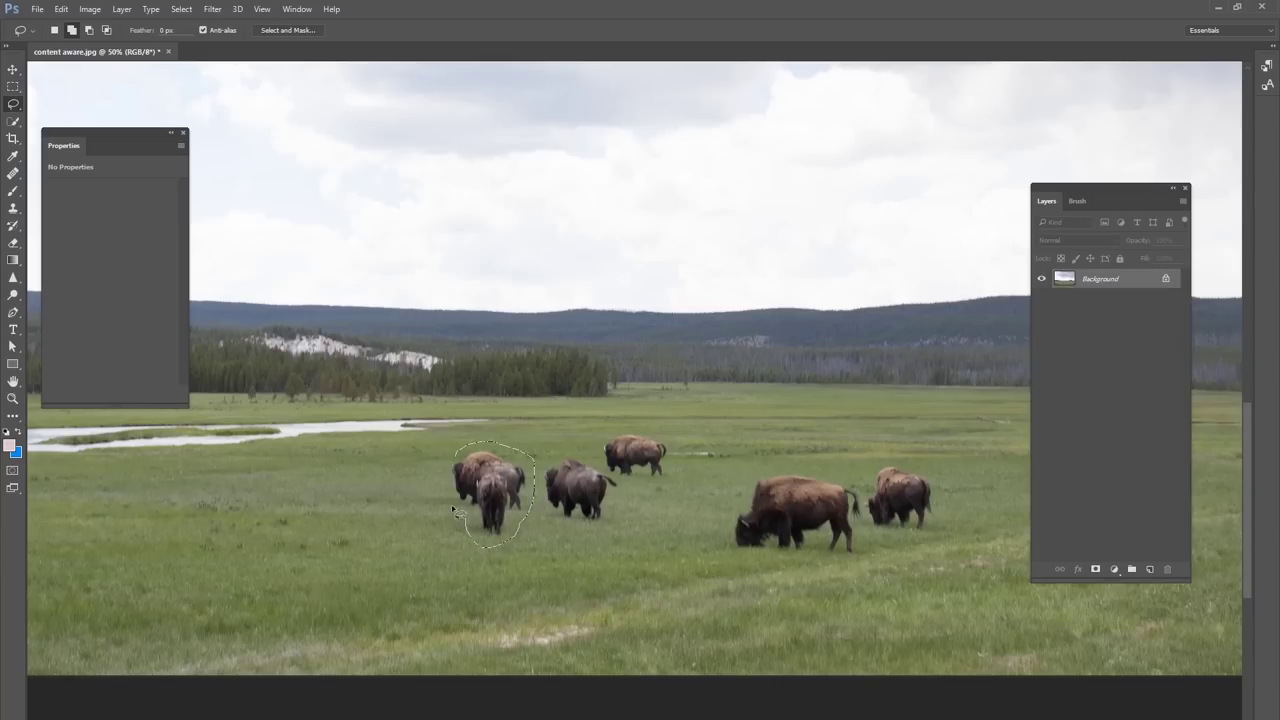
{"action": "left_click_drag", "start_coordinate": [445, 460], "coordinate": [450, 455]}
{"action": "key", "text": "shift+BackSpace"}
{"action": "key", "text": "Return"}
{"action": "left_click", "coordinate": [181, 9]}
{"action": "left_click", "coordinate": [200, 34]}
- Lasso the two middle bison, remove them with Content-Aware Fill, and deselect
{"action": "mouse_move", "coordinate": [617, 467]}
{"action": "left_mouse_down"}
{"action": "mouse_move", "coordinate": [564, 454]}
{"action": "mouse_move", "coordinate": [533, 477]}
{"action": "mouse_move", "coordinate": [547, 529]}
{"action": "mouse_move", "coordinate": [623, 513]}
{"action": "mouse_move", "coordinate": [683, 459]}
{"action": "mouse_move", "coordinate": [645, 426]}
{"action": "mouse_move", "coordinate": [578, 455]}
{"action": "left_mouse_up"}
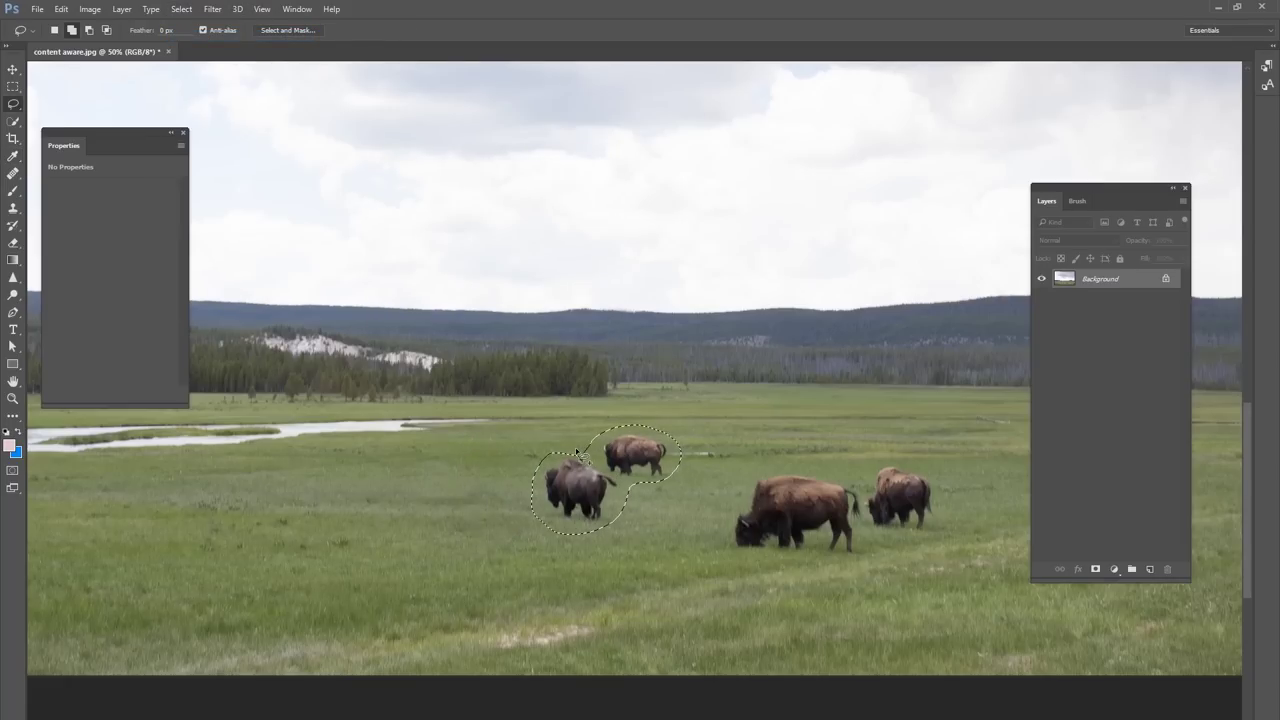
{"action": "key", "text": "shift+BackSpace"}
{"action": "key", "text": "Return"}
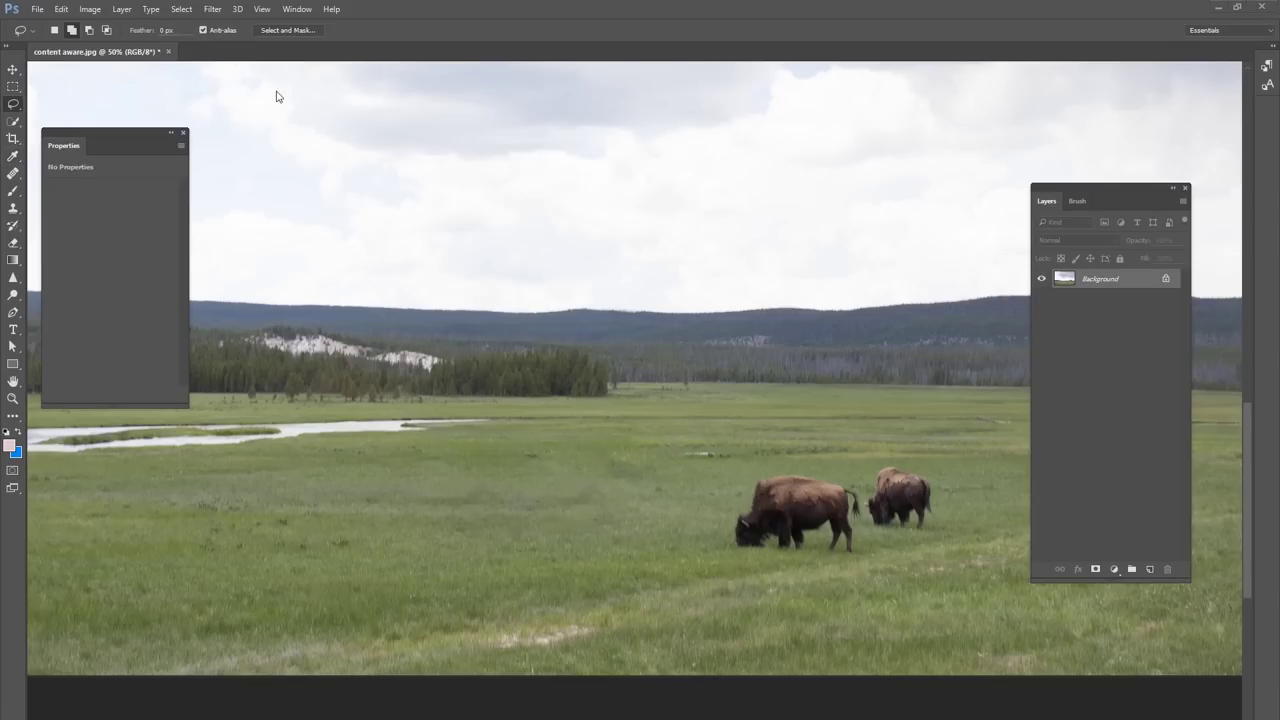
{"action": "left_click", "coordinate": [181, 9]}
{"action": "left_click", "coordinate": [191, 38]}
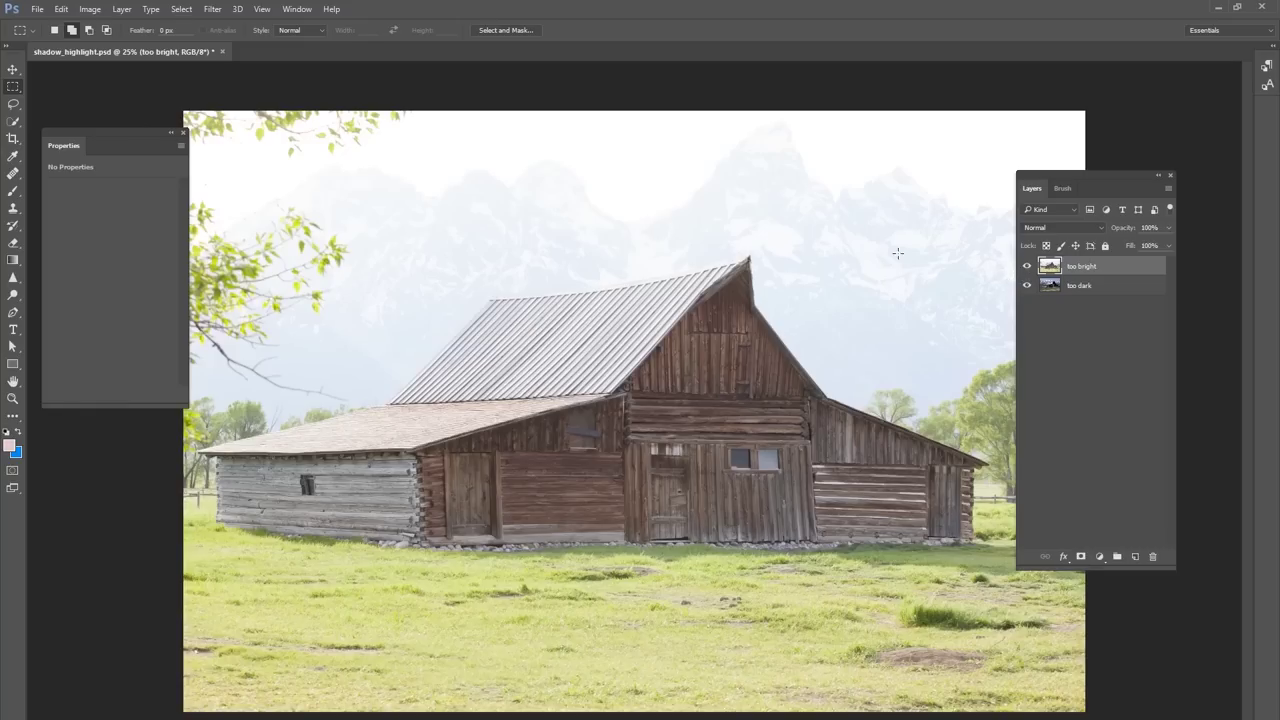
- Compare the too bright and too dark layers, then select too bright
{"action": "left_click", "coordinate": [1026, 266]}
{"action": "left_click", "coordinate": [1050, 285]}
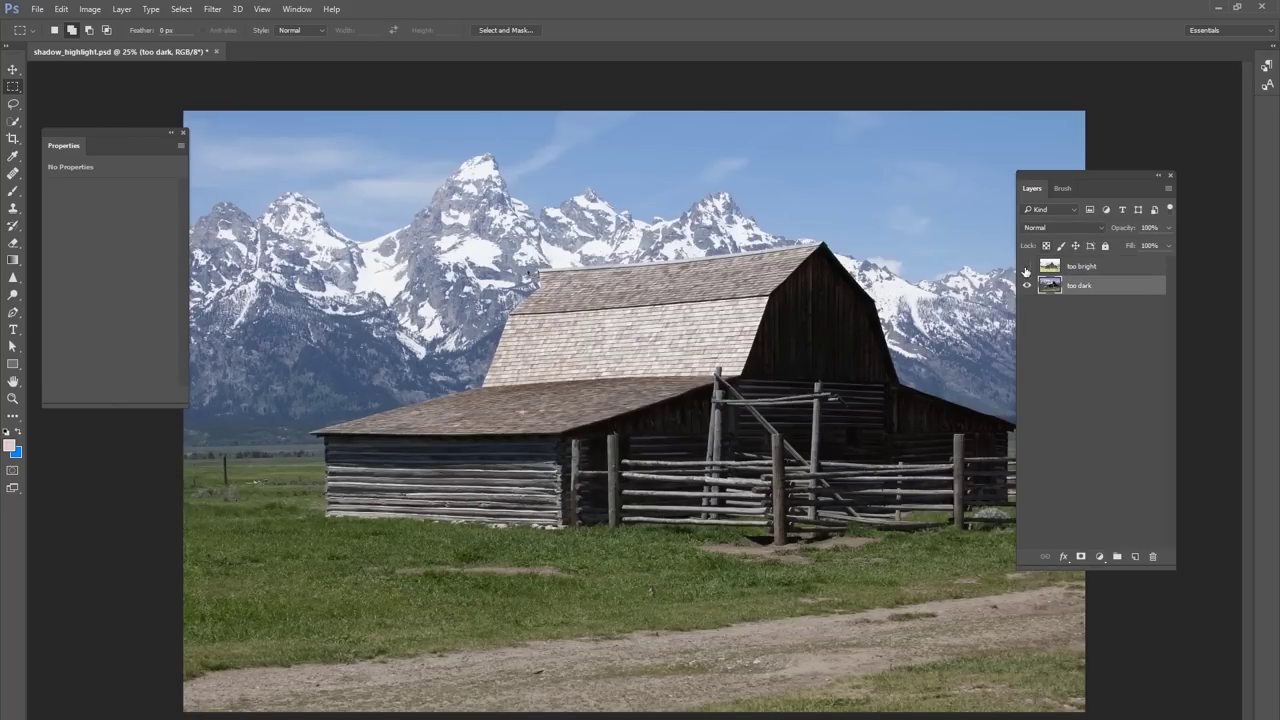
{"action": "left_click", "coordinate": [1027, 267]}
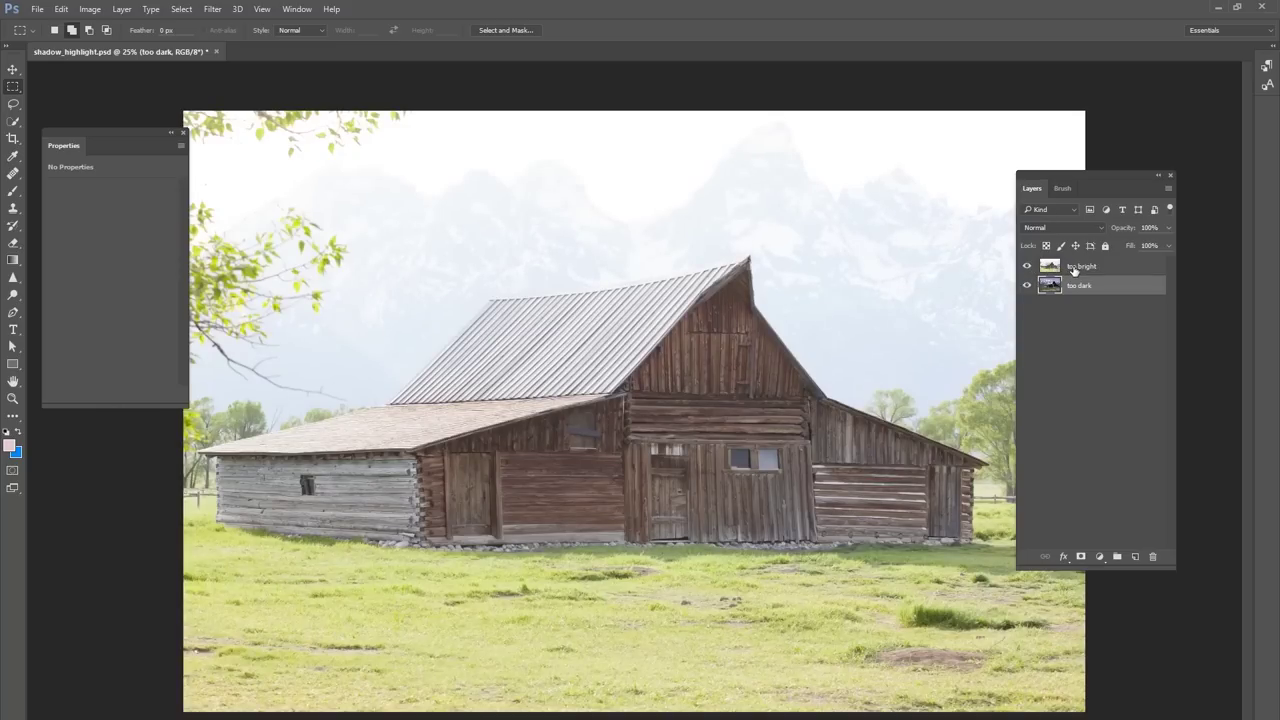
{"action": "left_click", "coordinate": [1075, 268]}
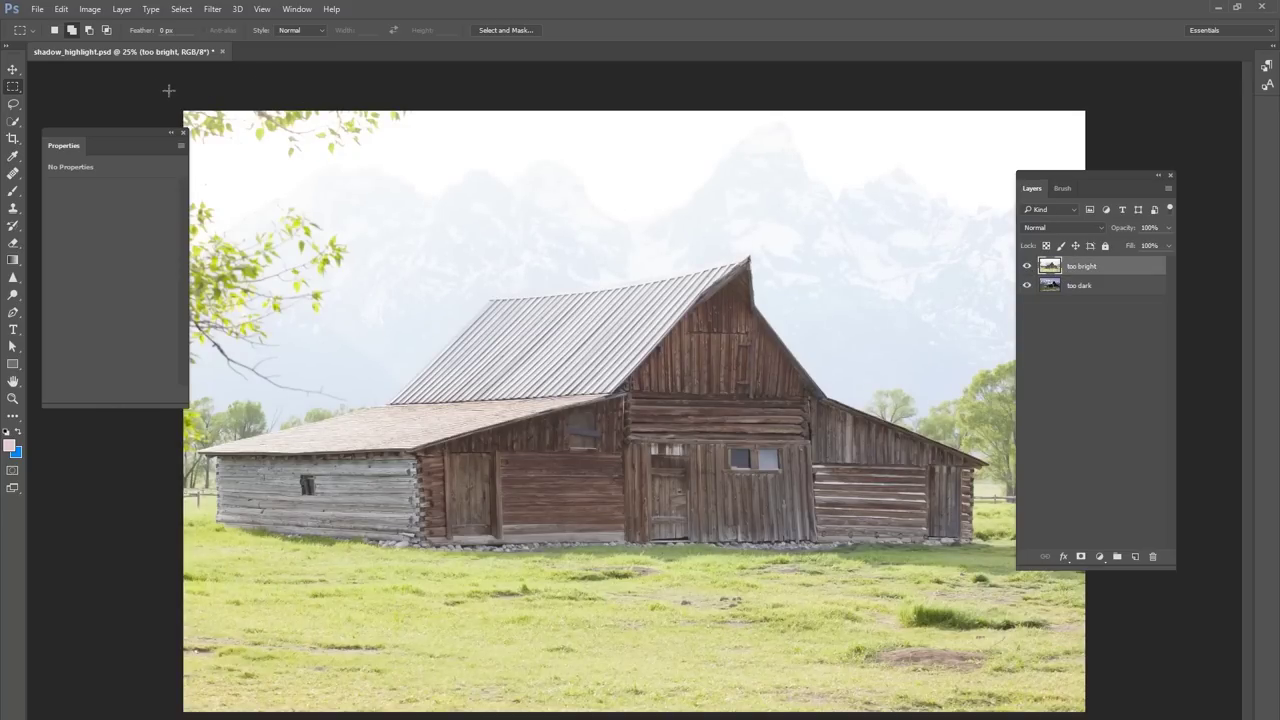
- Apply Shadows/Highlights to too bright (Shadows 0, Highlights 76), then hide it and select too dark
{"action": "left_click", "coordinate": [90, 9]}
{"action": "mouse_move", "coordinate": [92, 46]}
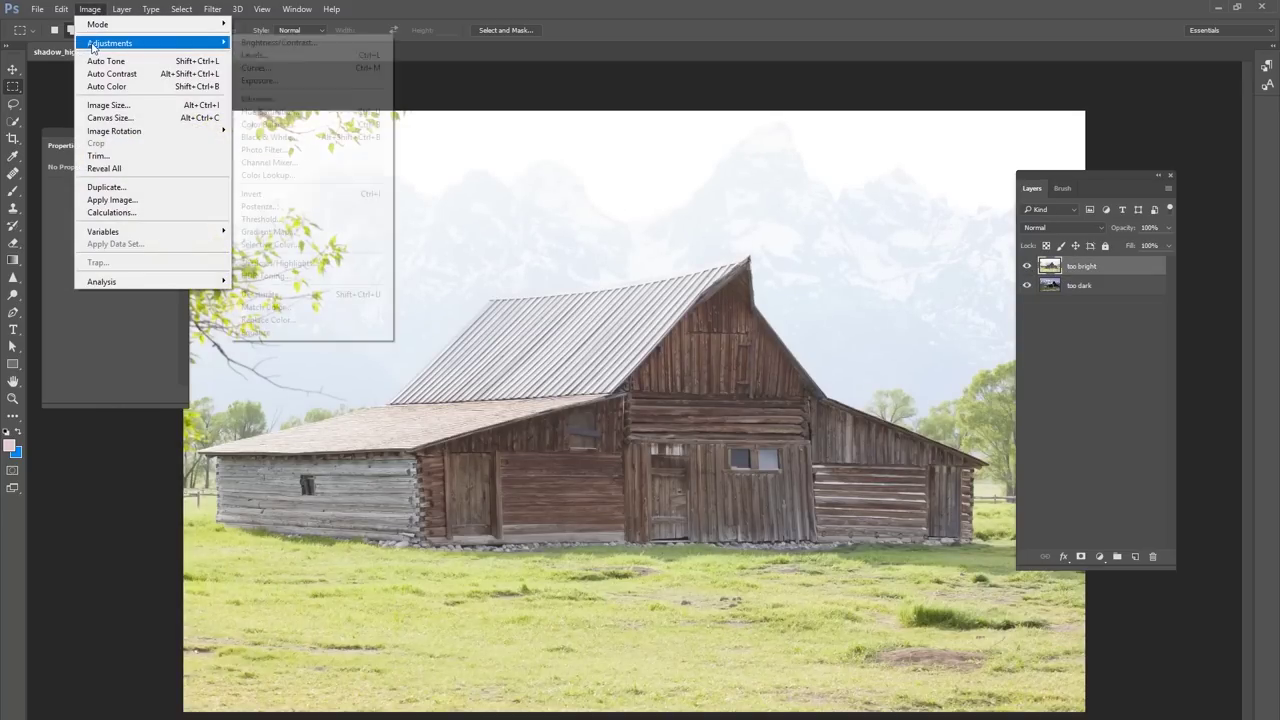
{"action": "left_click", "coordinate": [322, 263]}
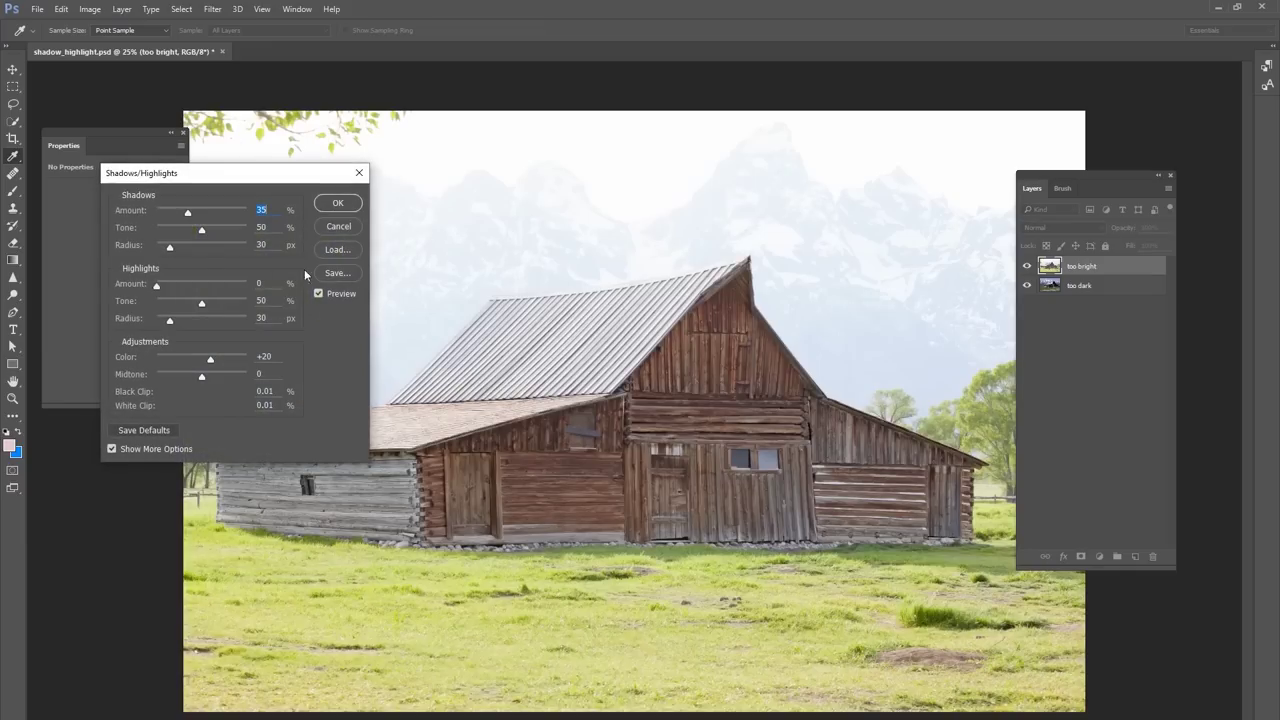
{"action": "type", "text": "0"}
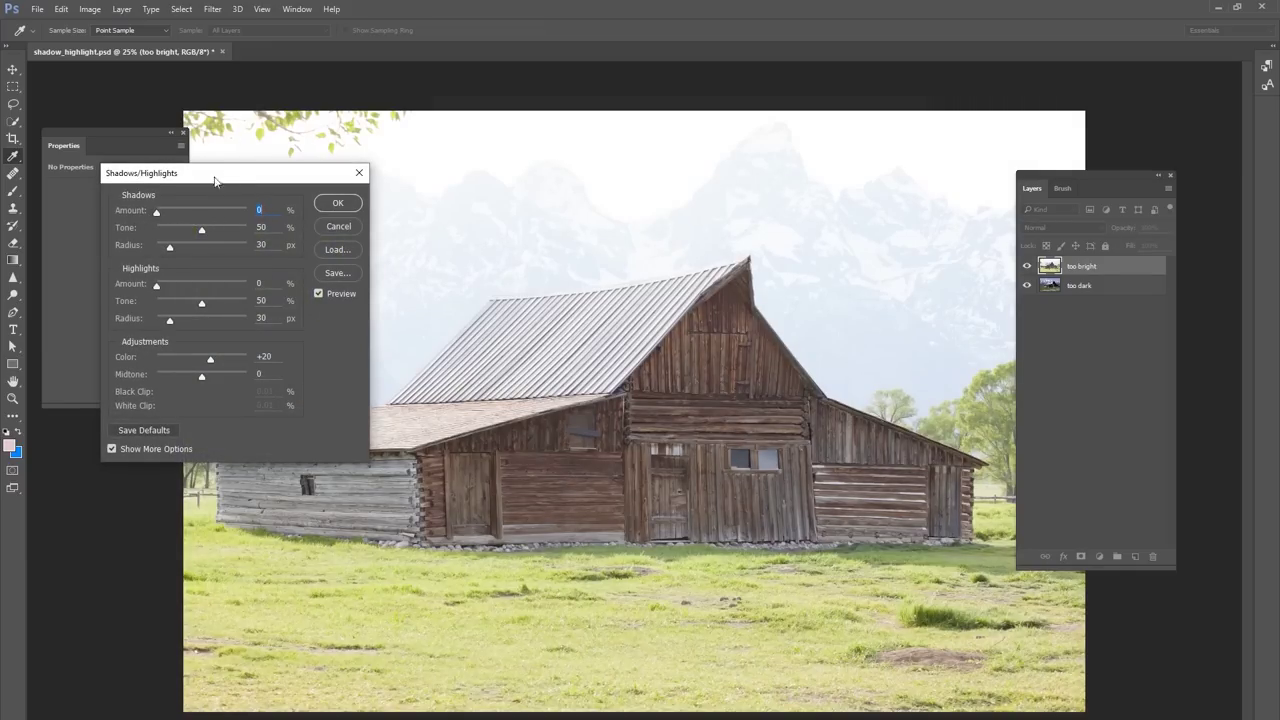
{"action": "left_click_drag", "start_coordinate": [217, 180], "coordinate": [207, 206]}
{"action": "left_click_drag", "start_coordinate": [147, 315], "coordinate": [205, 349]}
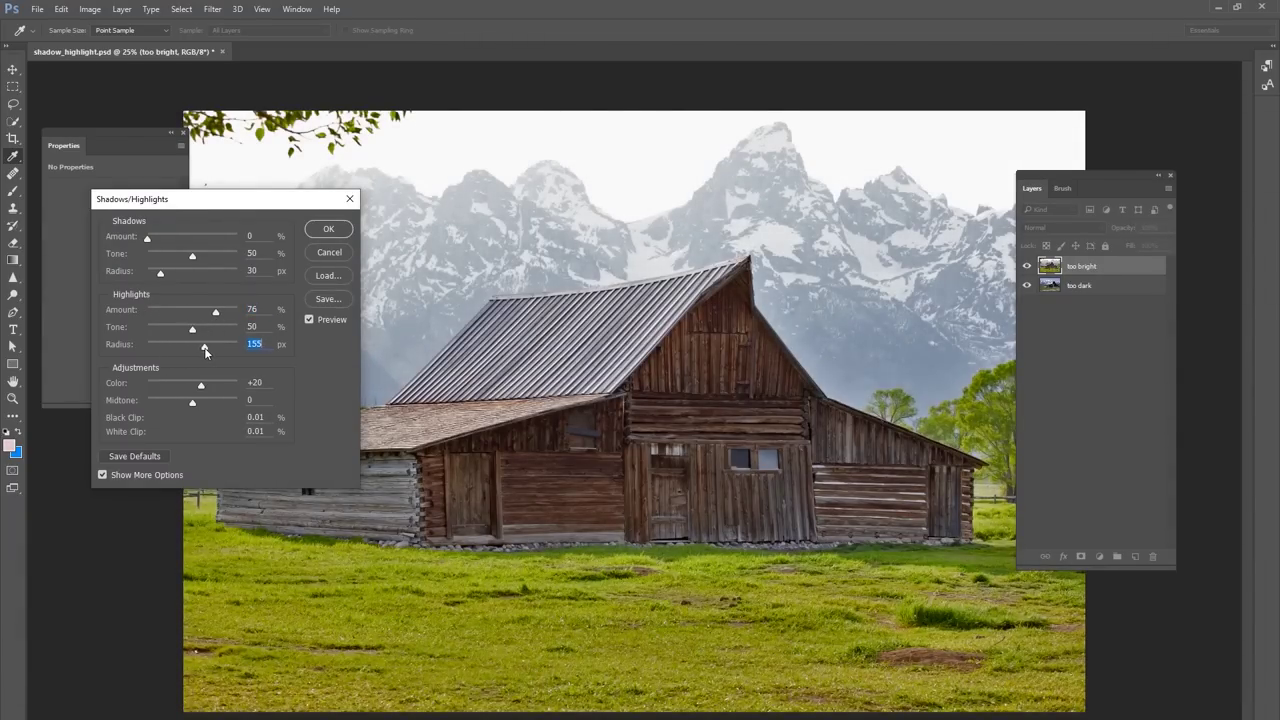
{"action": "left_click", "coordinate": [327, 229]}
{"action": "key", "text": "m"}
{"action": "key", "text": "ctrl+z"}
{"action": "key", "text": "ctrl+z"}
{"action": "key", "text": "ctrl+z"}
{"action": "key", "text": "ctrl+z"}
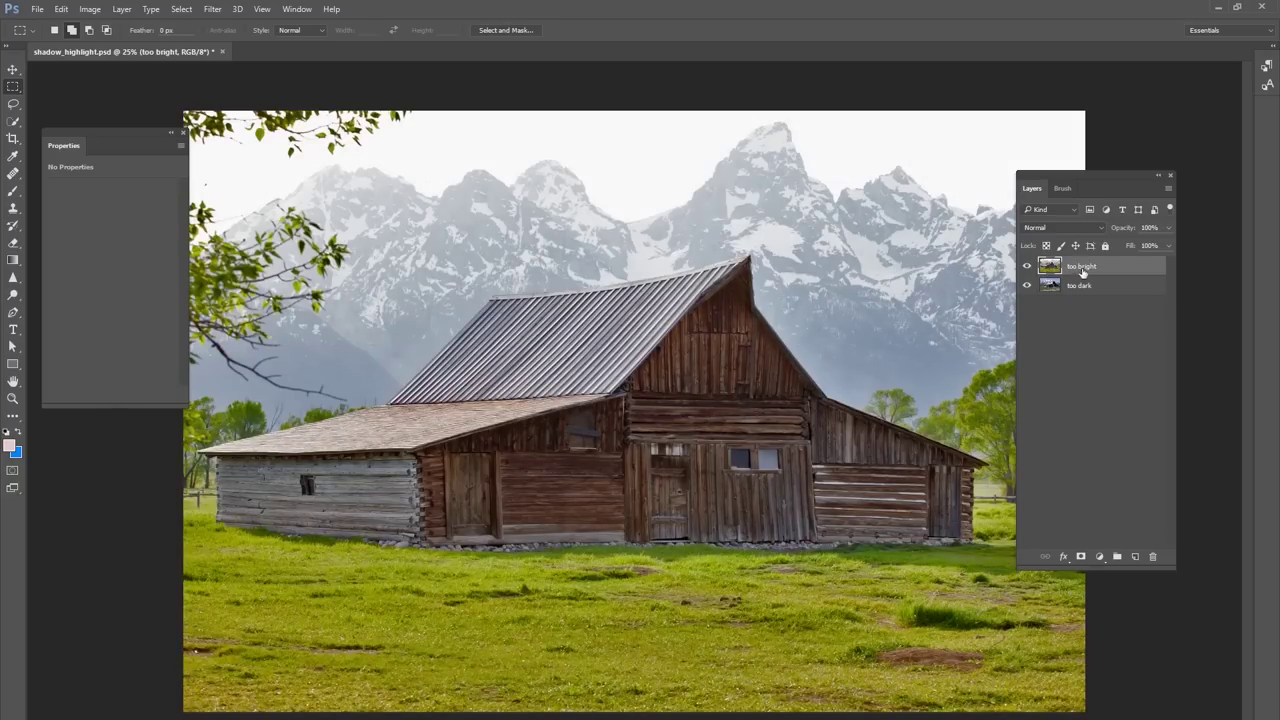
{"action": "left_click", "coordinate": [1027, 266]}
{"action": "left_click", "coordinate": [1057, 284]}
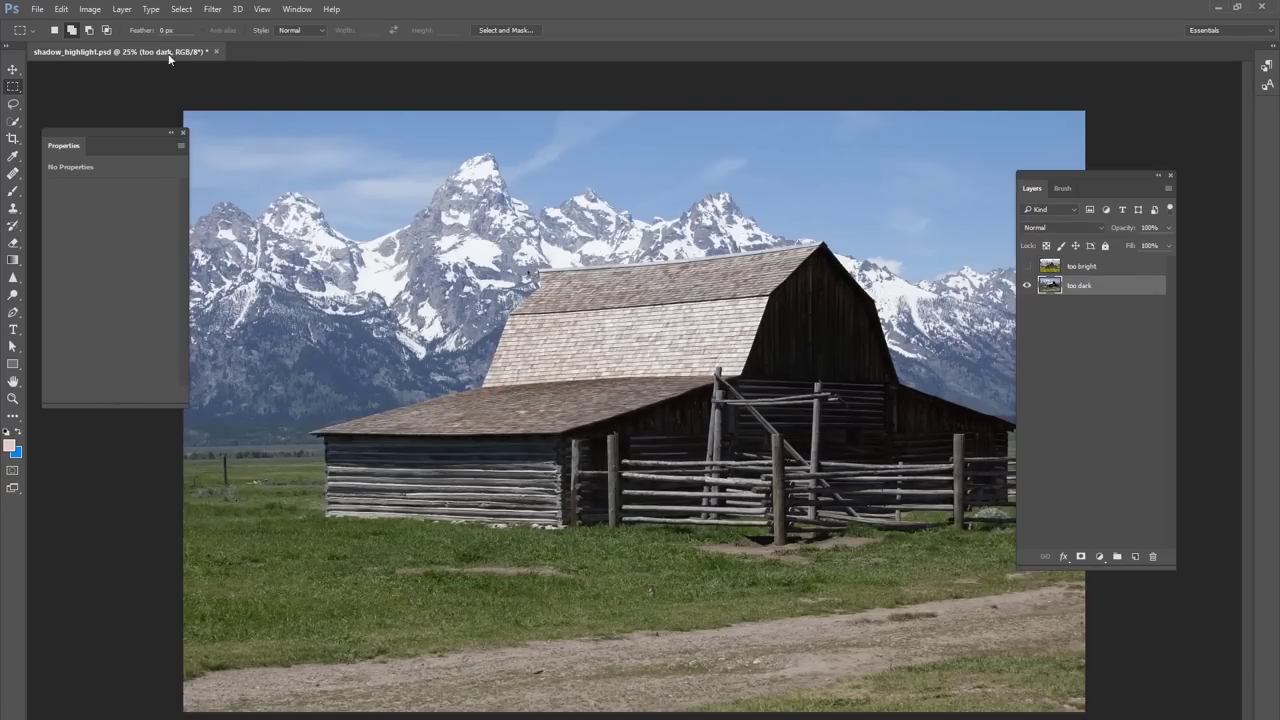
- Apply Shadows/Highlights to too dark with Shadows Amount 76 and Radius 94 px, comparing before and after
{"action": "left_click", "coordinate": [88, 9]}
{"action": "mouse_move", "coordinate": [110, 43]}
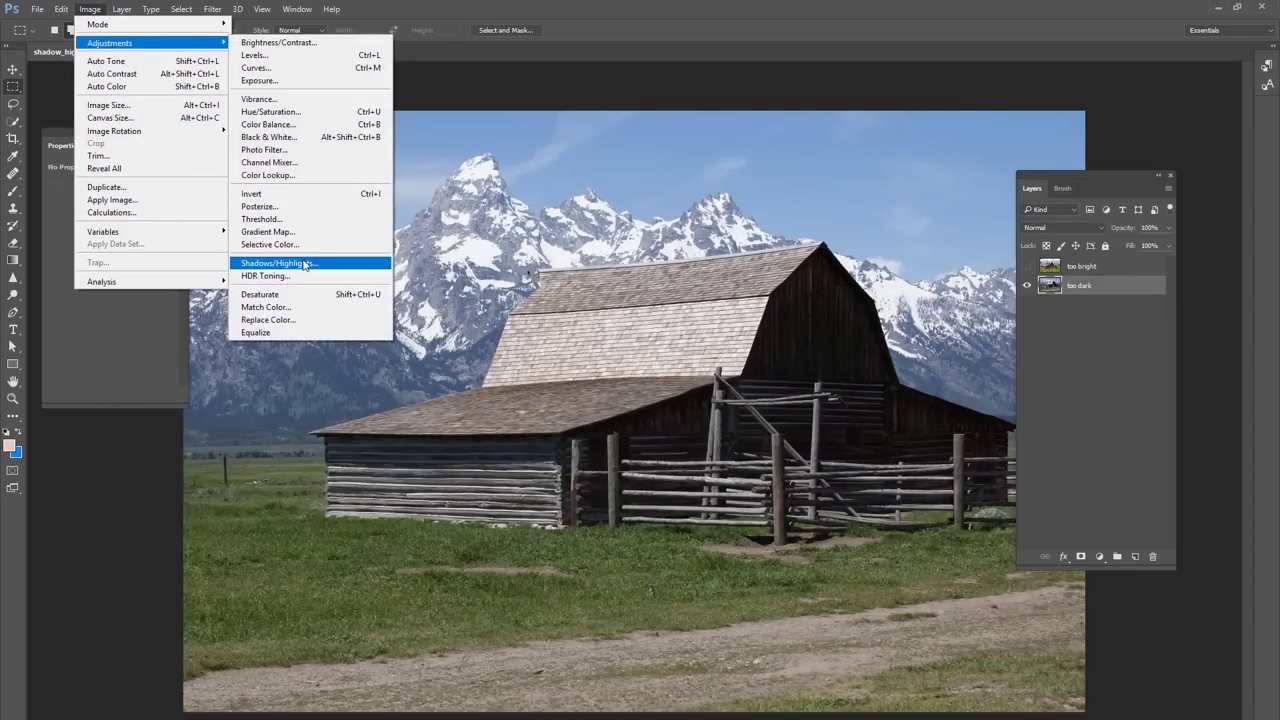
{"action": "left_click", "coordinate": [300, 263]}
{"action": "left_click_drag", "start_coordinate": [181, 241], "coordinate": [217, 247]}
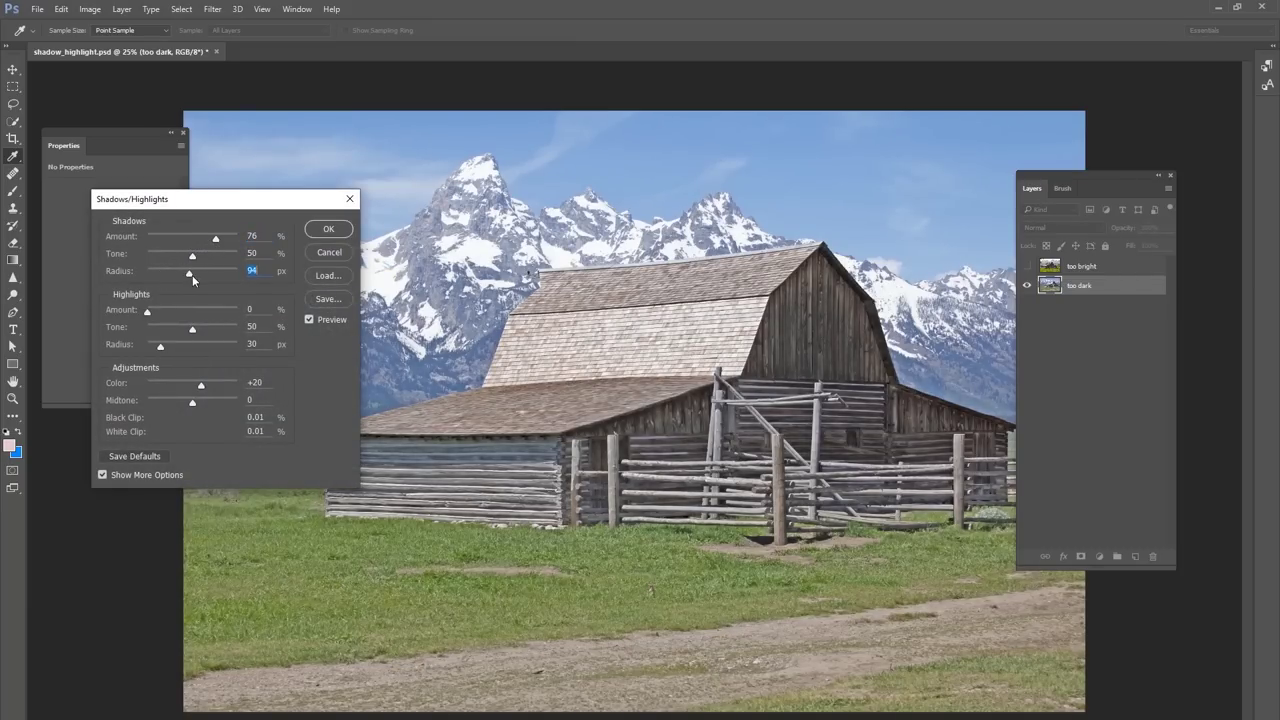
{"action": "left_click", "coordinate": [328, 229]}
{"action": "key", "text": "m"}
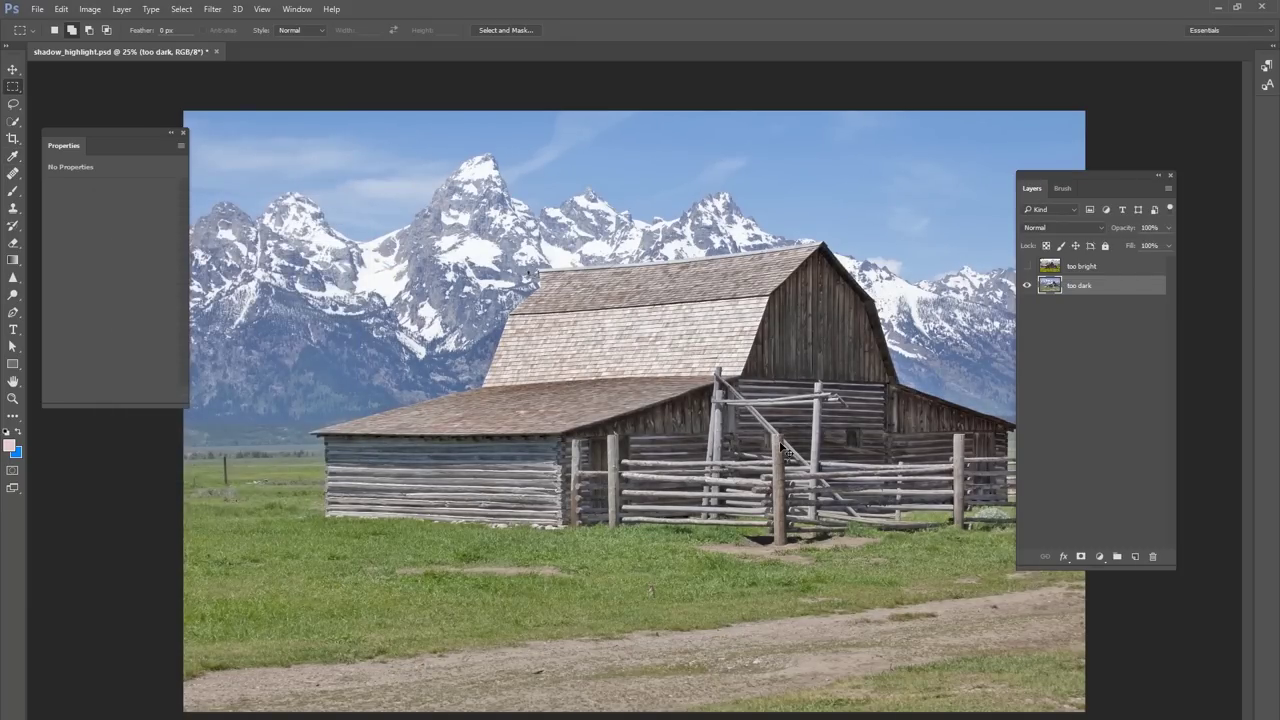
{"action": "key", "text": "ctrl+z"}
{"action": "key", "text": "ctrl+z"}
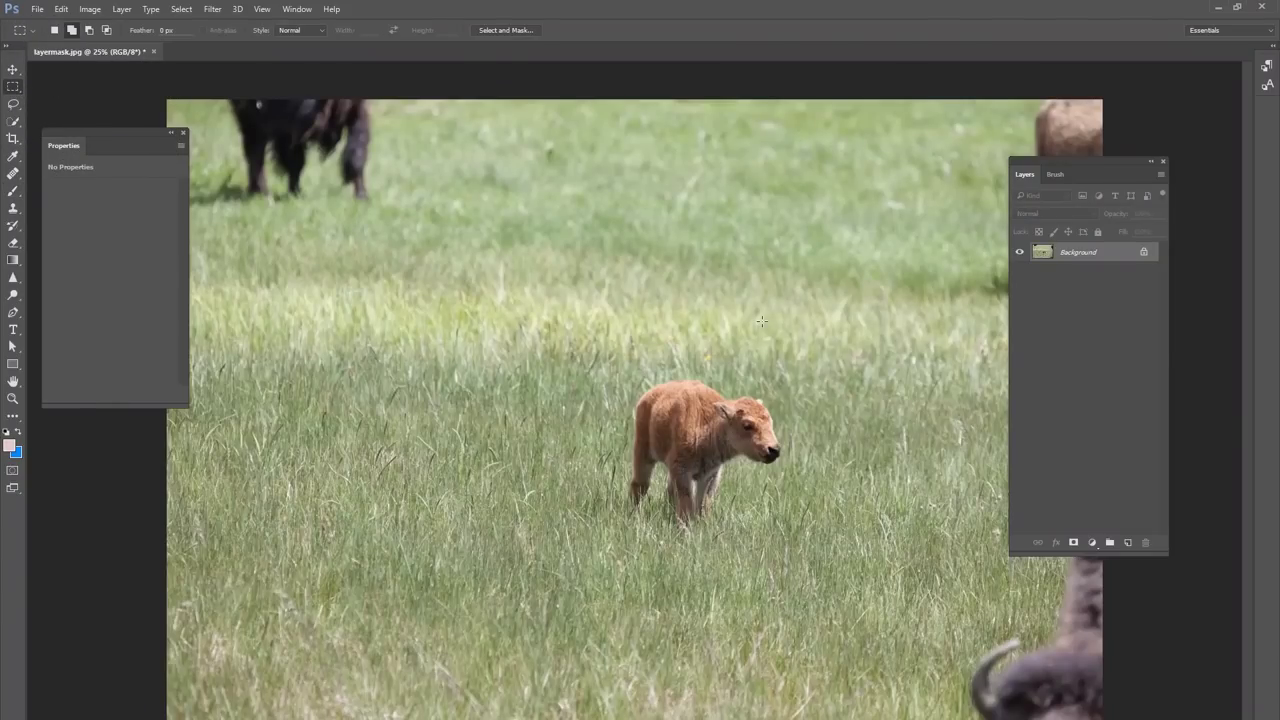
- Marquee-select the calf with its surrounding grass and copy it onto a new Layer 1
{"action": "left_click_drag", "start_coordinate": [479, 268], "coordinate": [462, 210]}
{"action": "right_click", "coordinate": [460, 271]}
{"action": "left_click", "coordinate": [507, 220]}
{"action": "left_click_drag", "start_coordinate": [504, 268], "coordinate": [921, 620]}
{"action": "key", "text": "ctrl+j"}
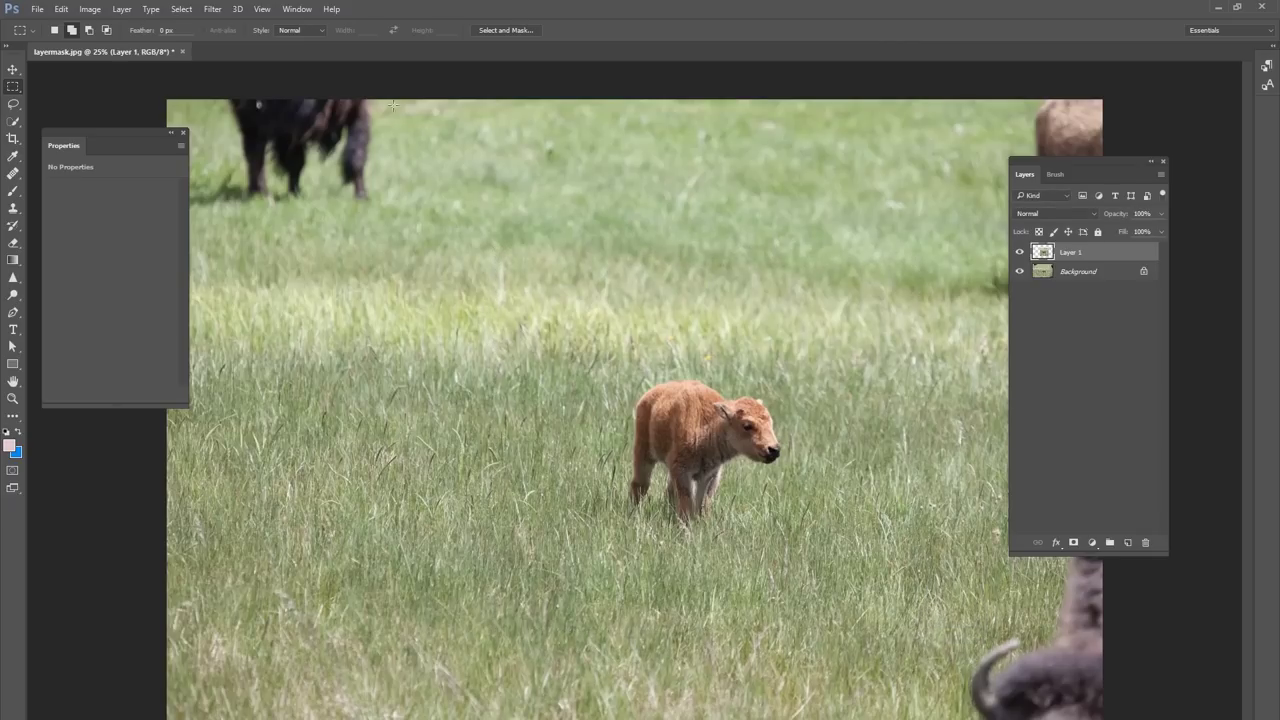
- Move the copied calf to the left of the original and keep Layer 1 selected
{"action": "key", "text": "v"}
{"action": "left_click_drag", "start_coordinate": [812, 425], "coordinate": [500, 416]}
{"action": "left_click", "coordinate": [1080, 272]}
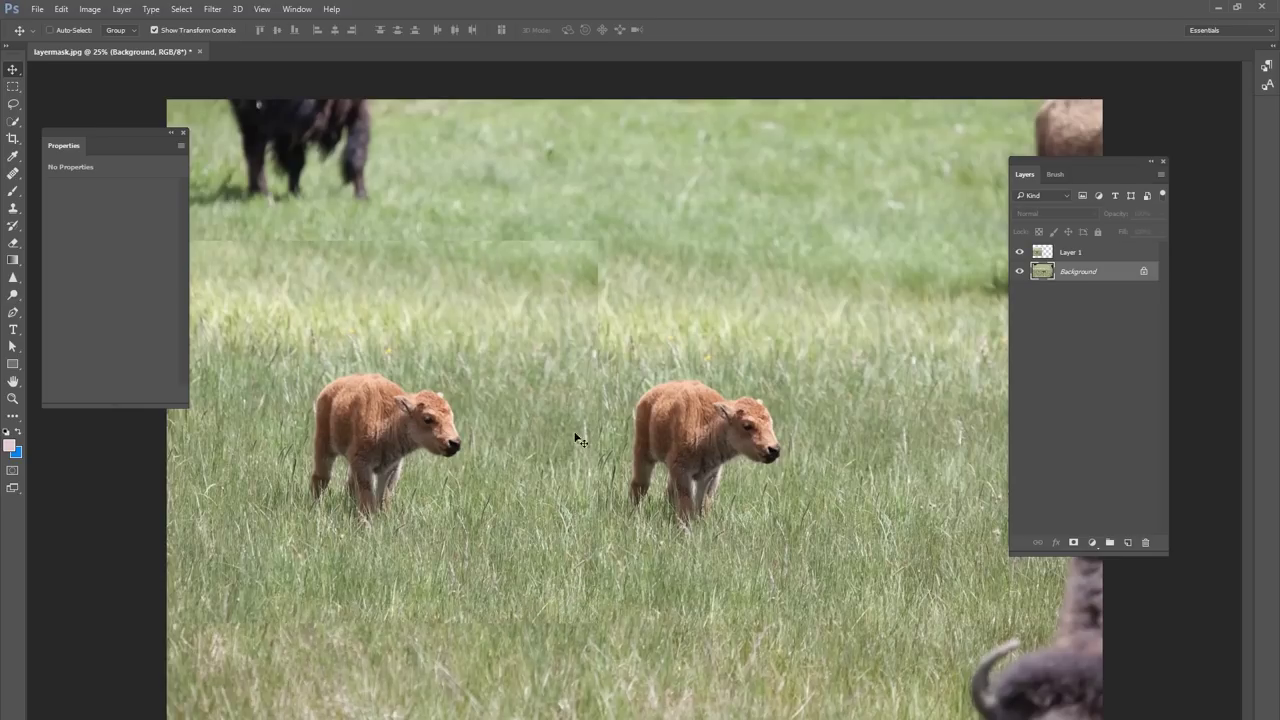
{"action": "left_click", "coordinate": [1086, 256]}
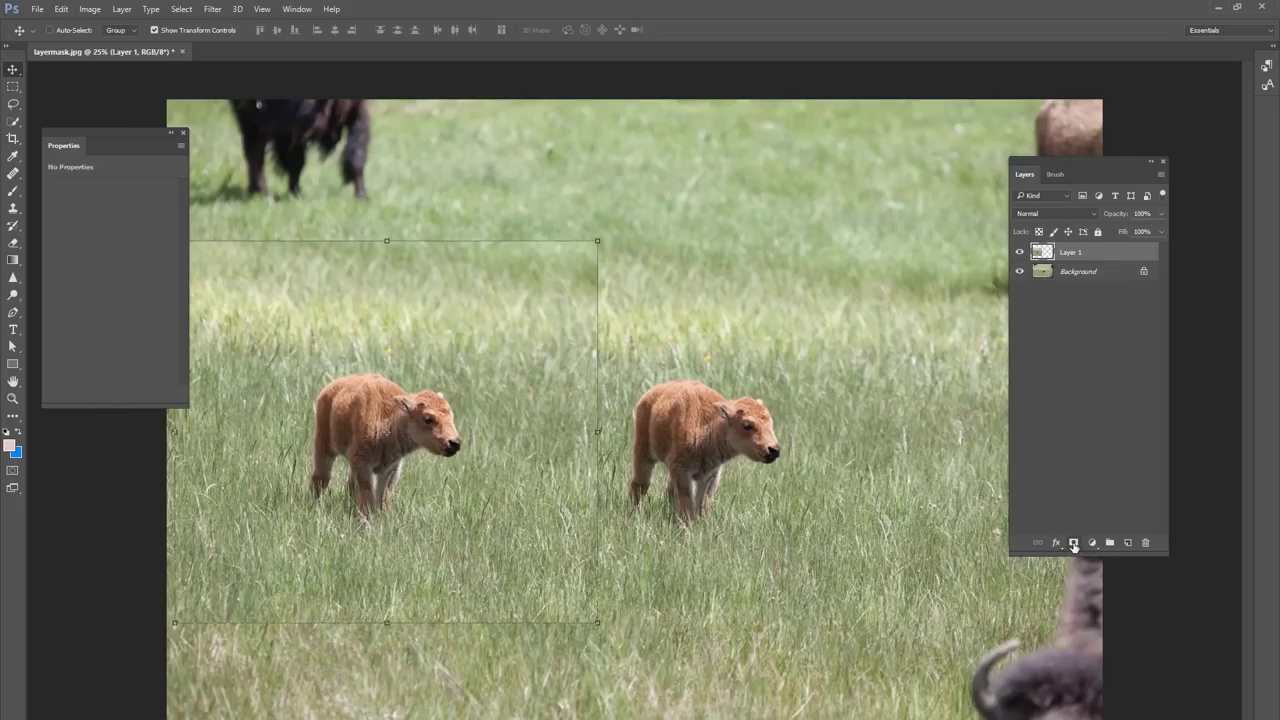
- Add a mask to Layer 1 and brush black over its upper seam and the edge near the second calf
{"action": "left_click", "coordinate": [1074, 543]}
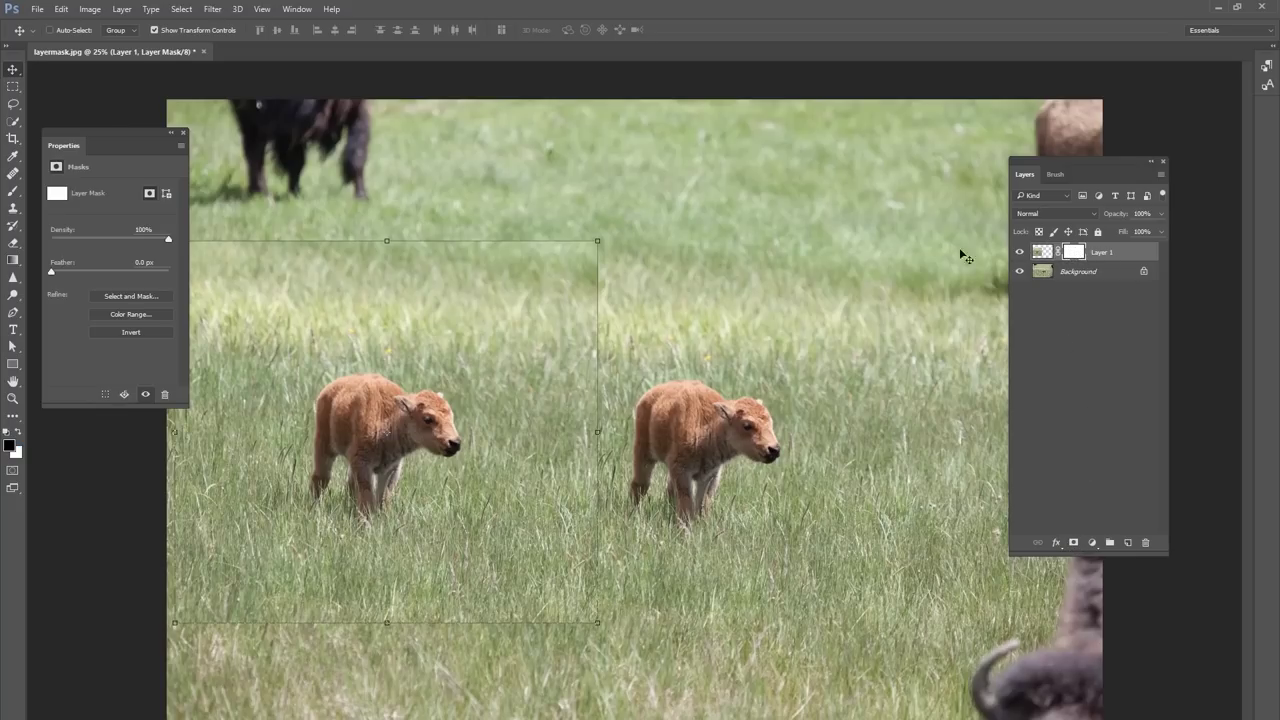
{"action": "left_click", "coordinate": [13, 191]}
{"action": "mouse_move", "coordinate": [547, 201]}
{"action": "left_mouse_down"}
{"action": "mouse_move", "coordinate": [586, 224]}
{"action": "mouse_move", "coordinate": [258, 194]}
{"action": "left_mouse_up"}
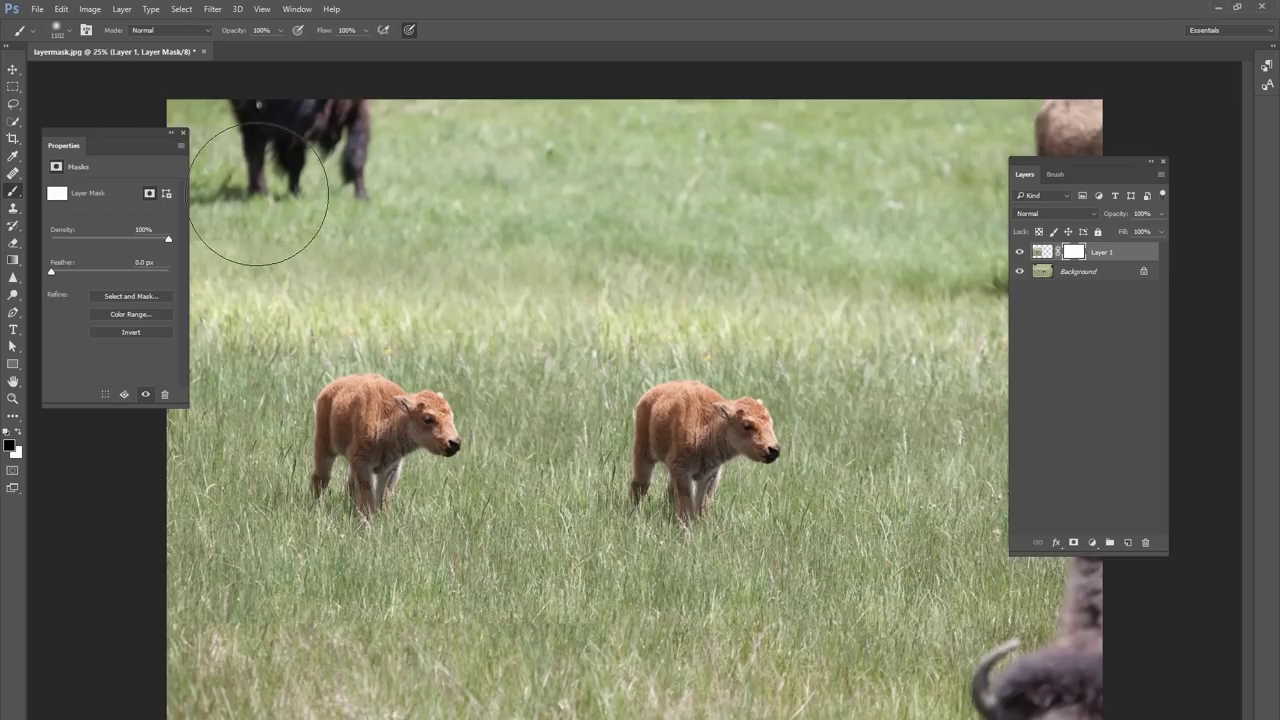
{"action": "mouse_move", "coordinate": [514, 214]}
{"action": "left_mouse_down"}
{"action": "mouse_move", "coordinate": [623, 334]}
{"action": "mouse_move", "coordinate": [620, 513]}
{"action": "mouse_move", "coordinate": [586, 590]}
{"action": "mouse_move", "coordinate": [214, 643]}
{"action": "mouse_move", "coordinate": [371, 650]}
{"action": "mouse_move", "coordinate": [590, 575]}
{"action": "mouse_move", "coordinate": [624, 391]}
{"action": "left_mouse_up"}
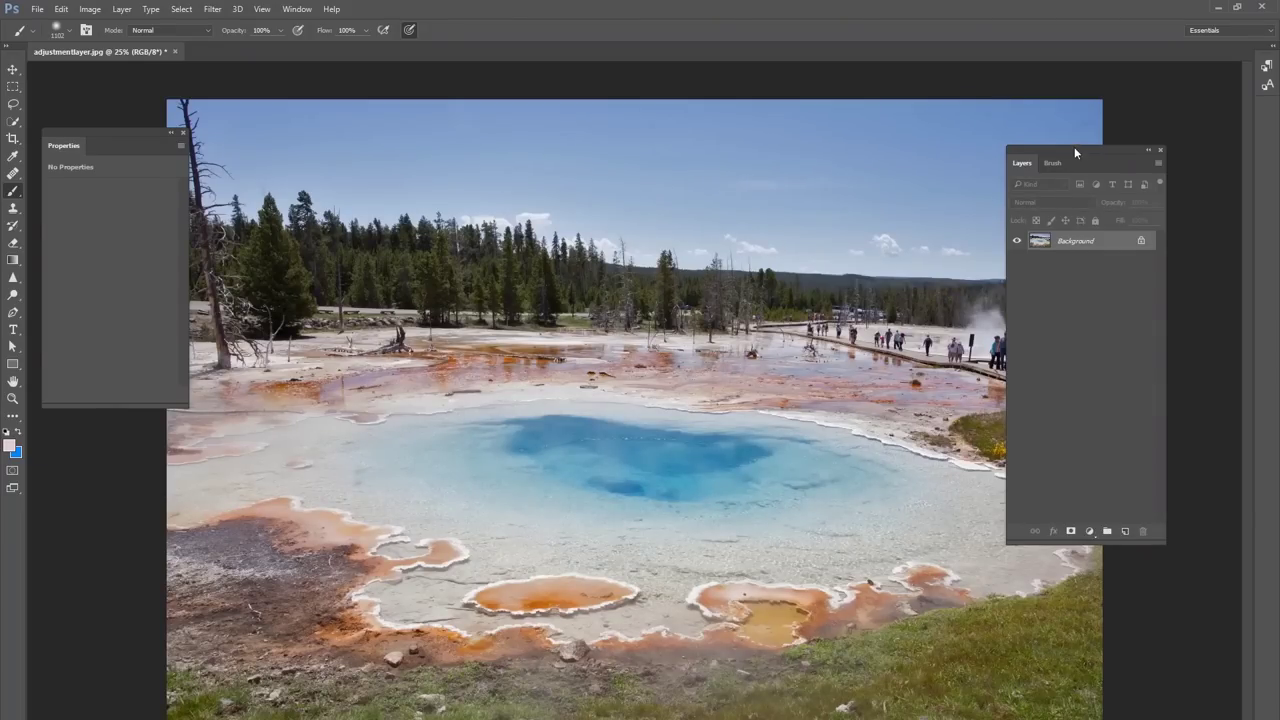
- Add a Hue/Saturation adjustment layer that shifts the Blues hue to -180
{"action": "left_click_drag", "start_coordinate": [1063, 147], "coordinate": [1104, 145]}
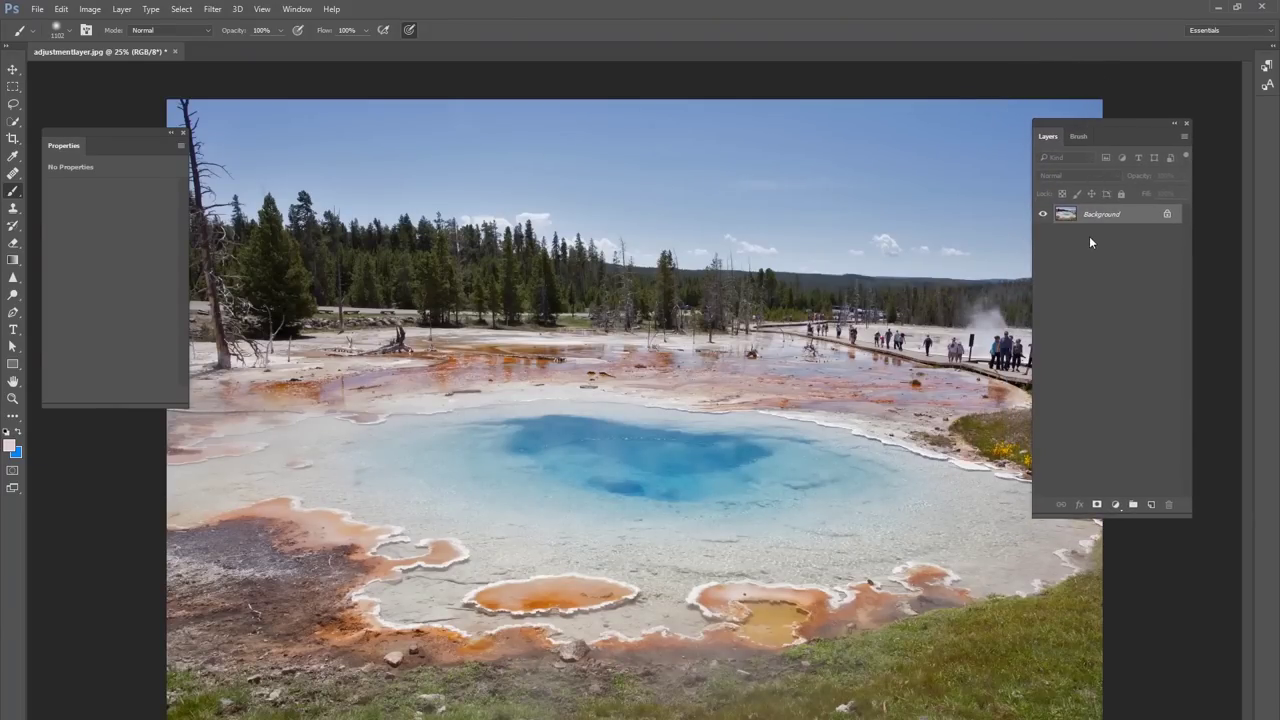
{"action": "left_click", "coordinate": [1118, 505]}
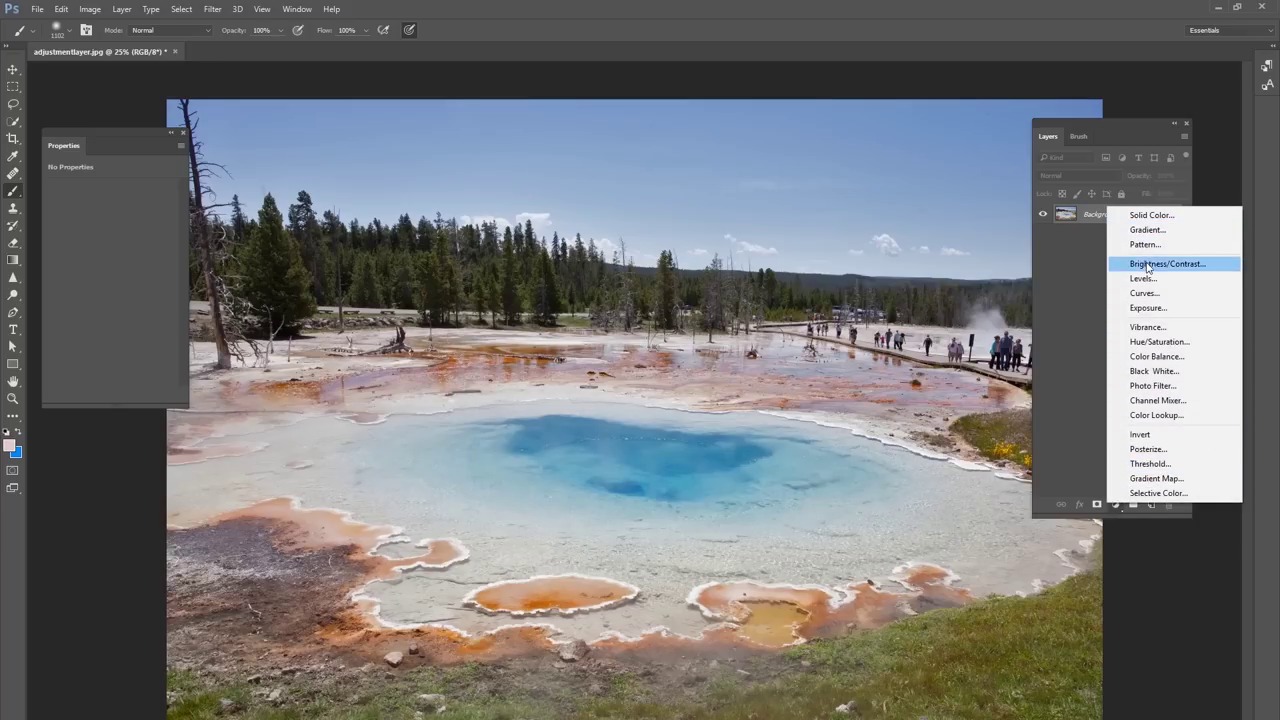
{"action": "left_click", "coordinate": [1150, 345]}
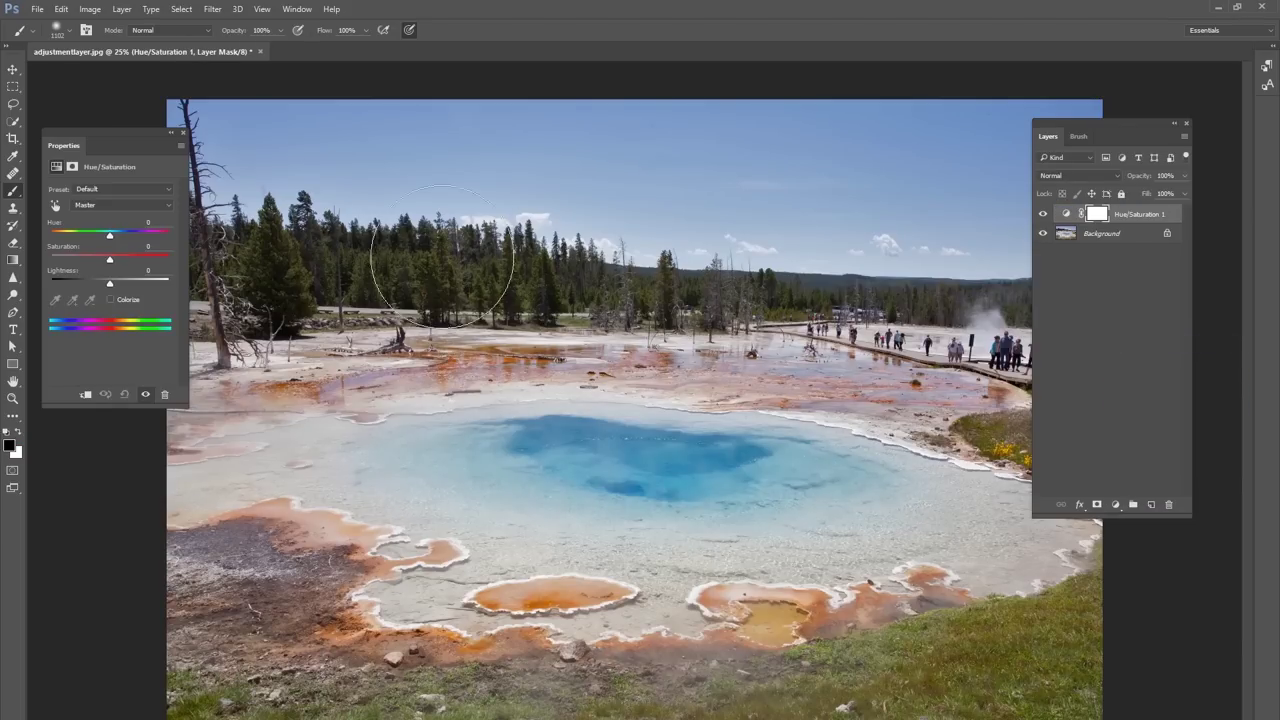
{"action": "left_click_drag", "start_coordinate": [128, 130], "coordinate": [164, 127]}
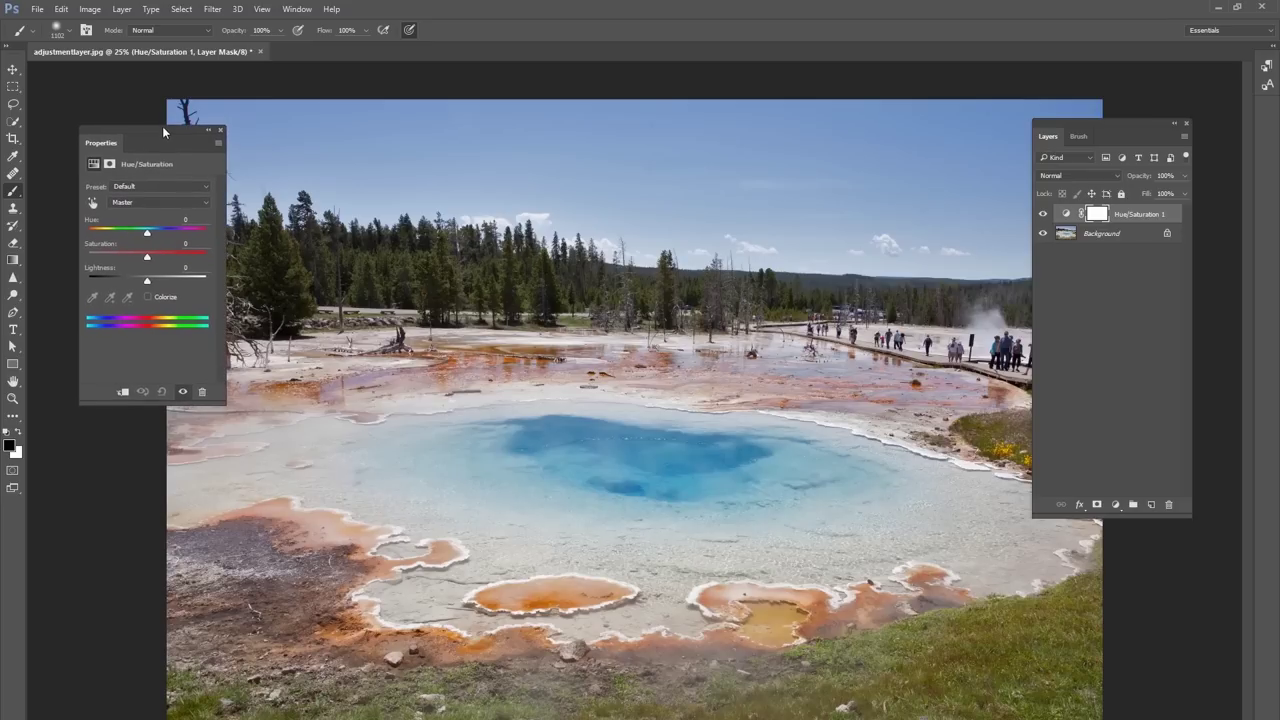
{"action": "left_click", "coordinate": [141, 203]}
{"action": "left_click_drag", "start_coordinate": [146, 228], "coordinate": [79, 232]}
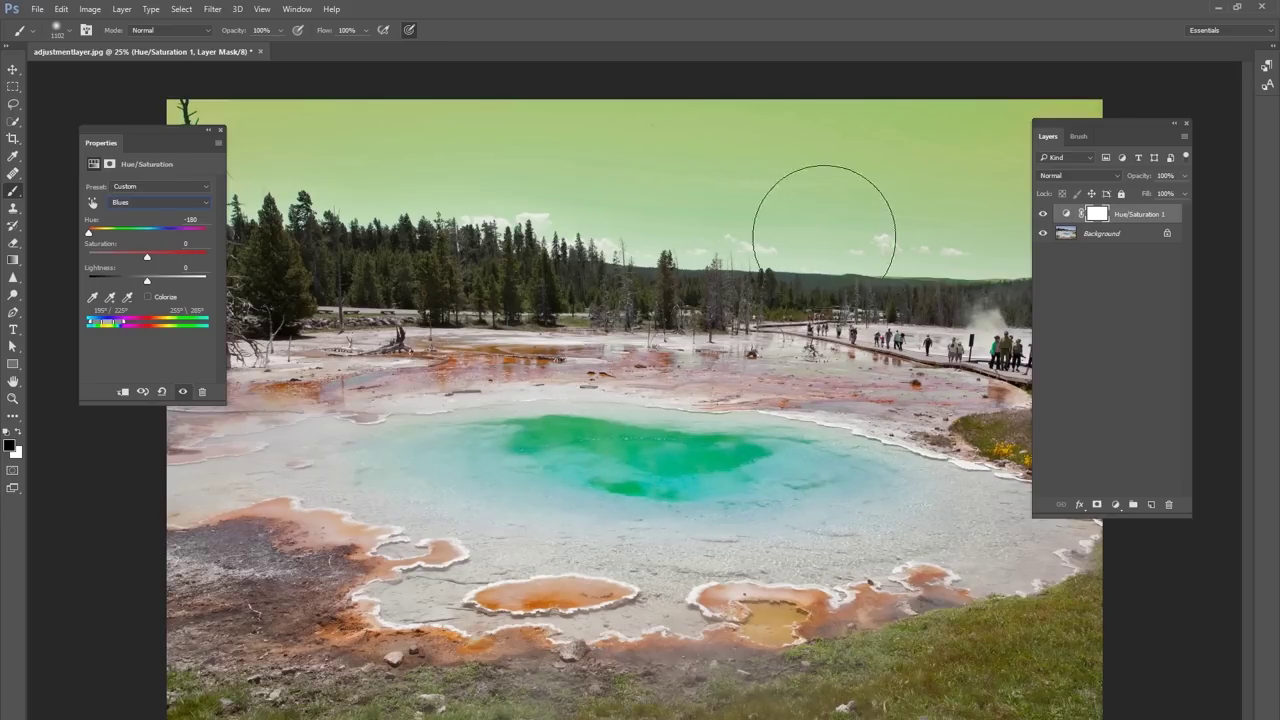
- Paint the adjustment's mask black over the sky, then hide the layer to compare
{"action": "left_click", "coordinate": [1097, 214]}
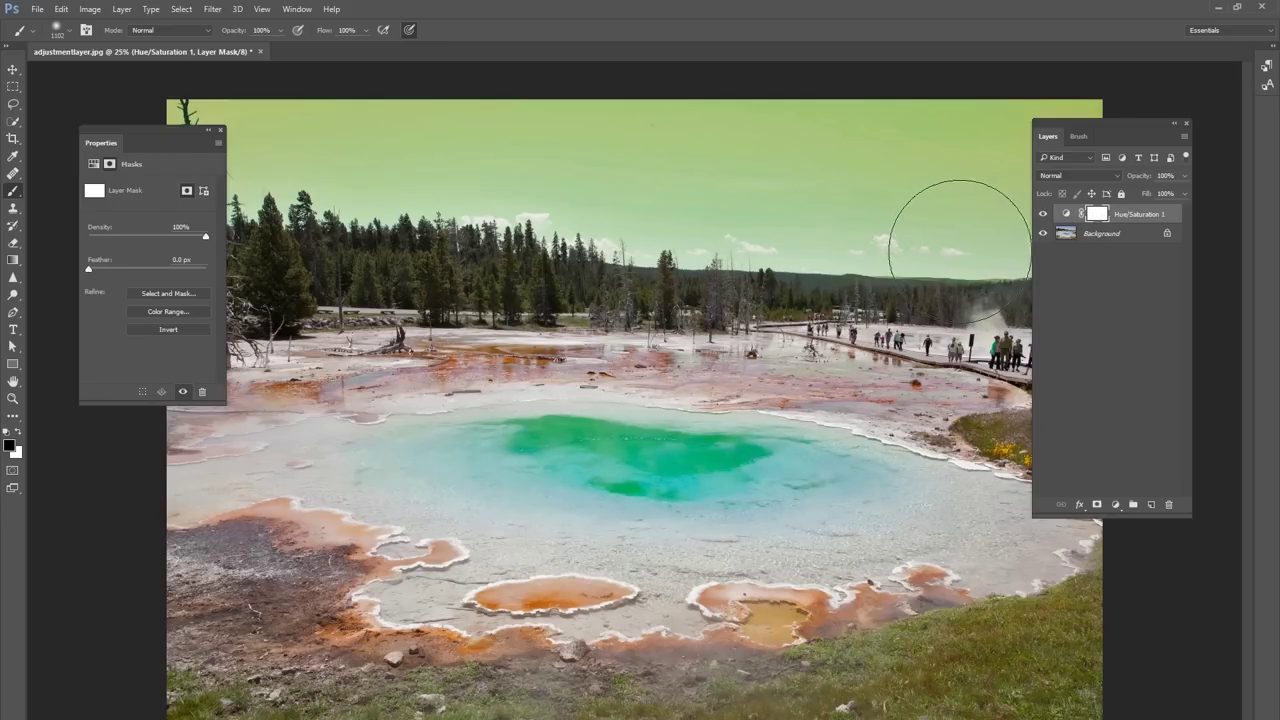
{"action": "left_click", "coordinate": [897, 245]}
{"action": "mouse_move", "coordinate": [897, 245]}
{"action": "left_mouse_down"}
{"action": "mouse_move", "coordinate": [969, 135]}
{"action": "mouse_move", "coordinate": [714, 162]}
{"action": "mouse_move", "coordinate": [950, 211]}
{"action": "mouse_move", "coordinate": [699, 224]}
{"action": "mouse_move", "coordinate": [1107, 113]}
{"action": "mouse_move", "coordinate": [758, 138]}
{"action": "mouse_move", "coordinate": [433, 198]}
{"action": "mouse_move", "coordinate": [523, 210]}
{"action": "mouse_move", "coordinate": [176, 184]}
{"action": "mouse_move", "coordinate": [337, 133]}
{"action": "mouse_move", "coordinate": [243, 135]}
{"action": "left_mouse_up"}
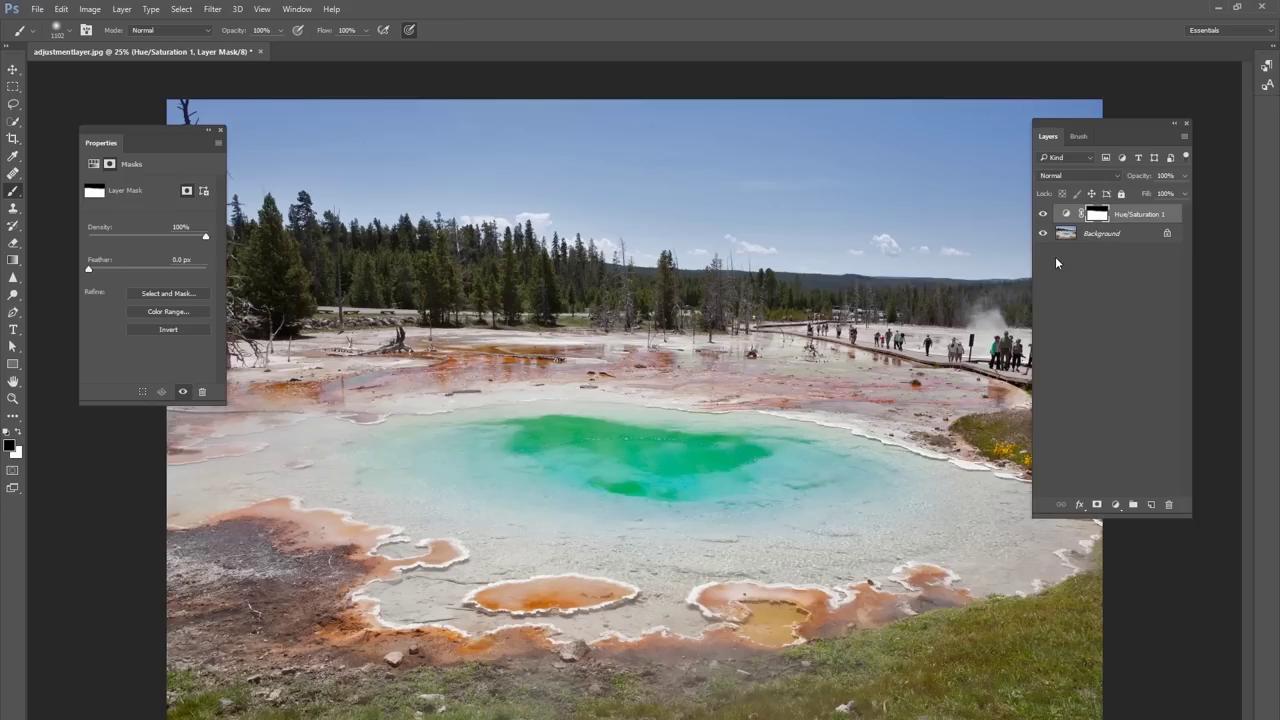
{"action": "left_click", "coordinate": [1043, 214]}
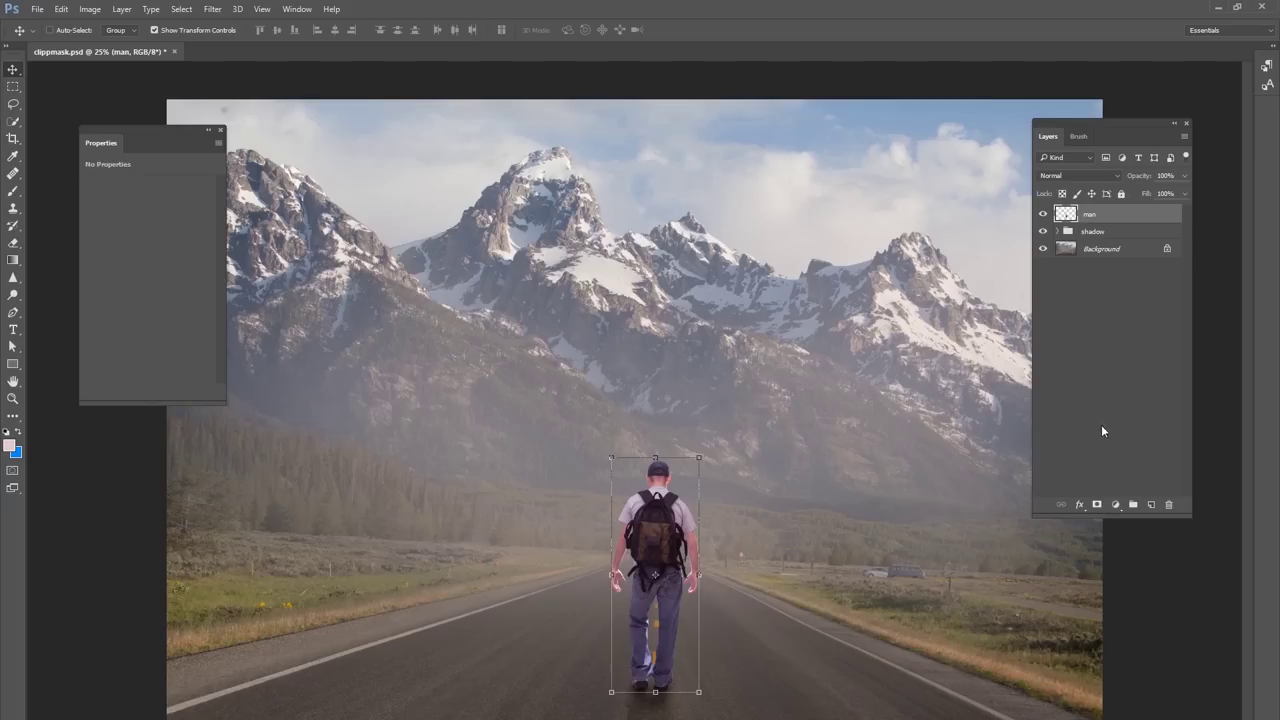
- Add a Levels layer clipped to the man, darkening midtones and lowering output white to 165
{"action": "left_click", "coordinate": [1117, 506]}
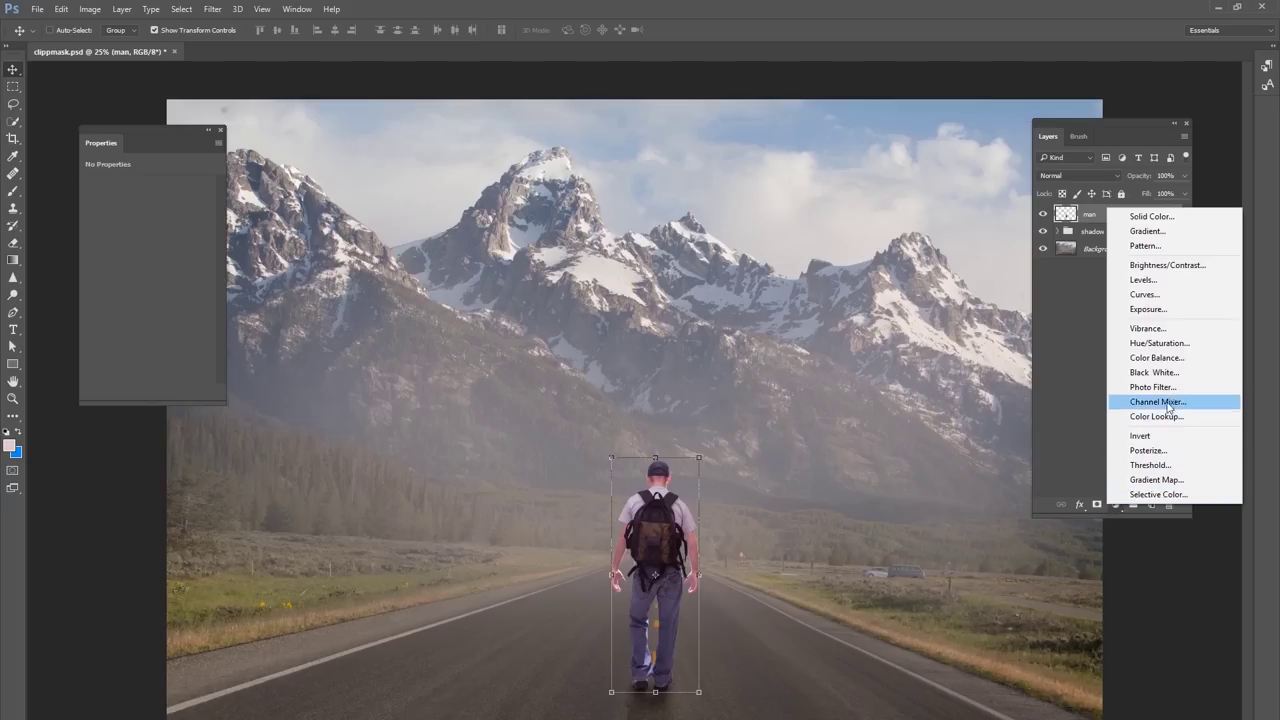
{"action": "left_click", "coordinate": [1149, 279]}
{"action": "mouse_move", "coordinate": [162, 286]}
{"action": "left_mouse_down"}
{"action": "mouse_move", "coordinate": [212, 318]}
{"action": "mouse_move", "coordinate": [160, 285]}
{"action": "left_mouse_up"}
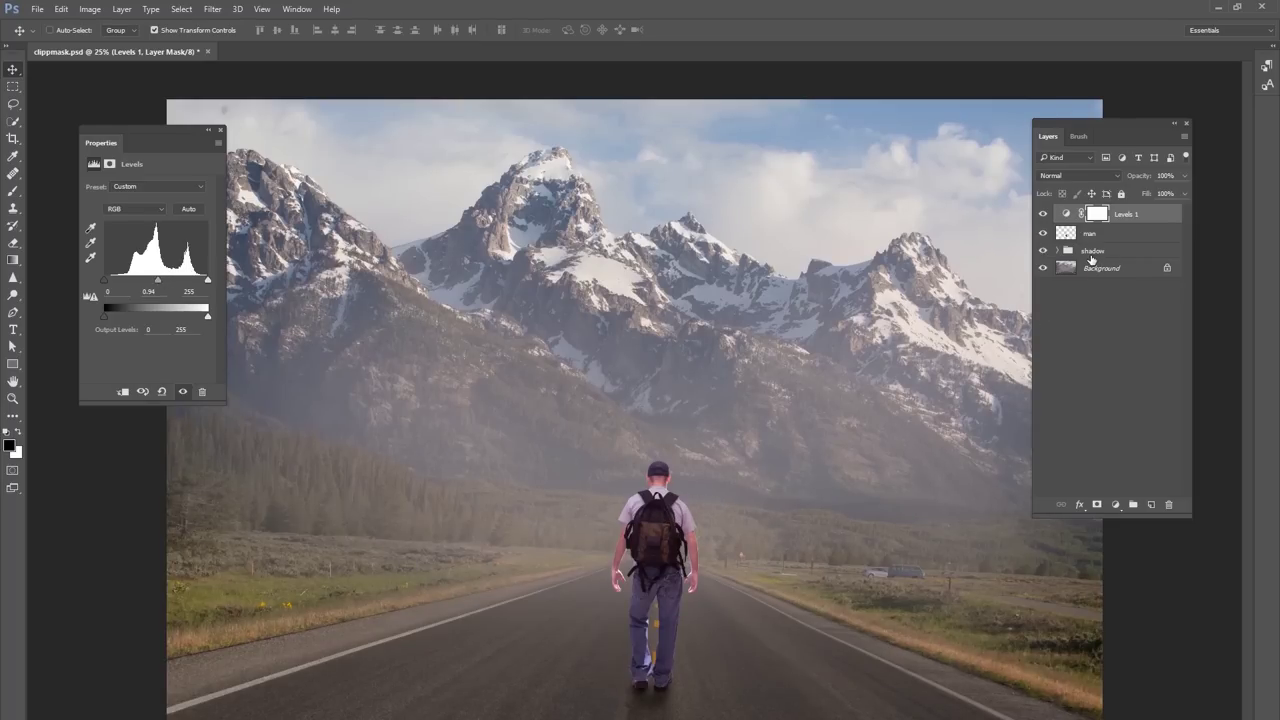
{"action": "left_click", "coordinate": [1086, 240], "text": "alt"}
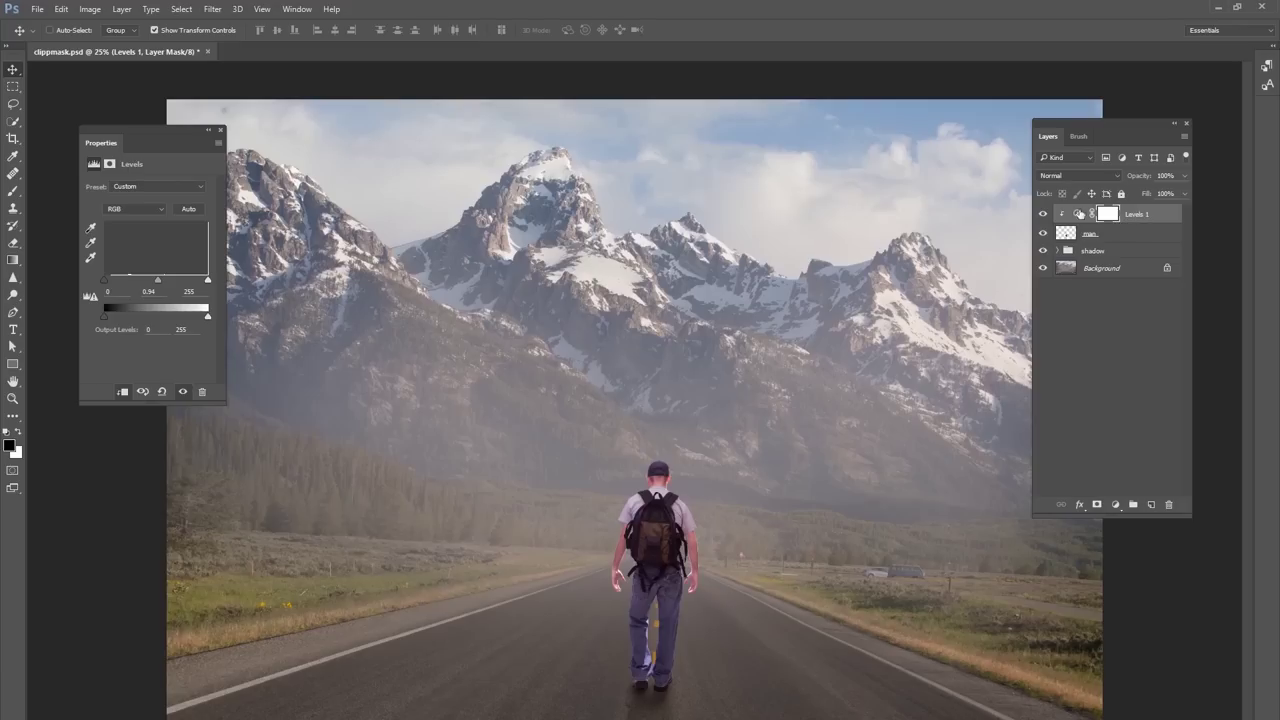
{"action": "left_click_drag", "start_coordinate": [206, 316], "coordinate": [177, 318]}
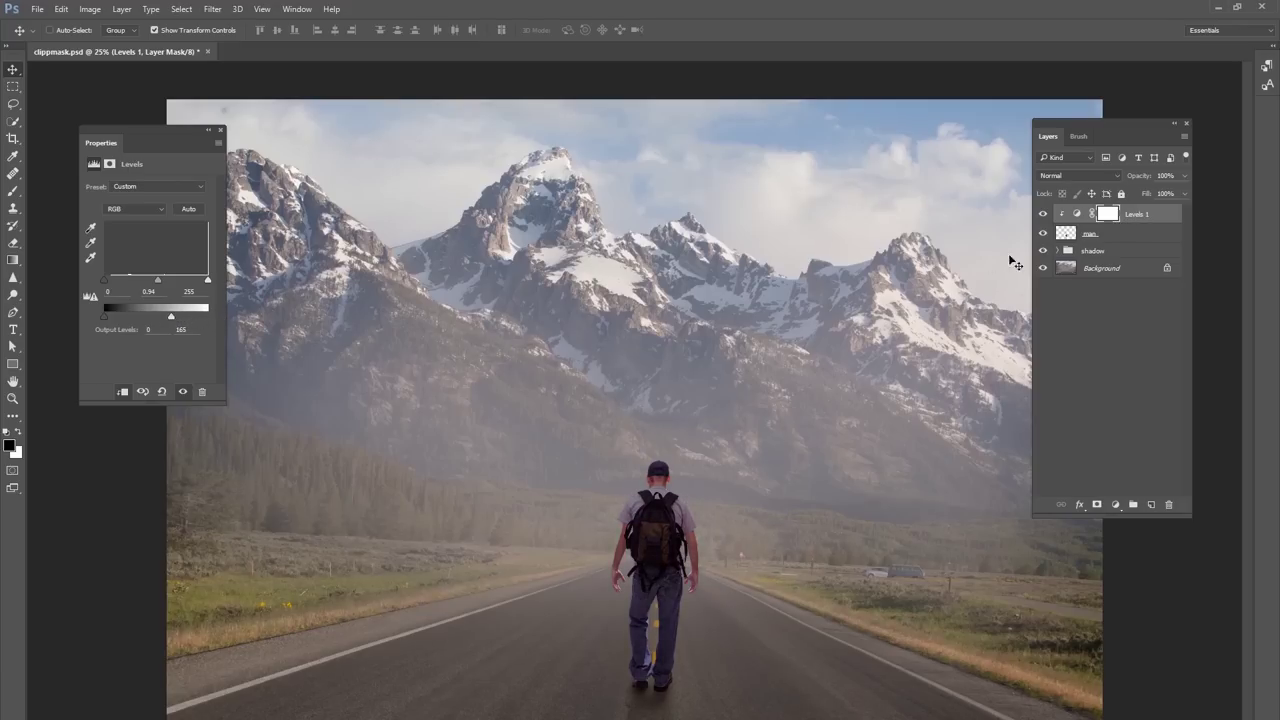
- Add a Selective Color adjustment layer clipped to the man layer
{"action": "left_click", "coordinate": [1128, 235]}
{"action": "left_click", "coordinate": [1115, 504]}
{"action": "left_click", "coordinate": [1133, 492]}
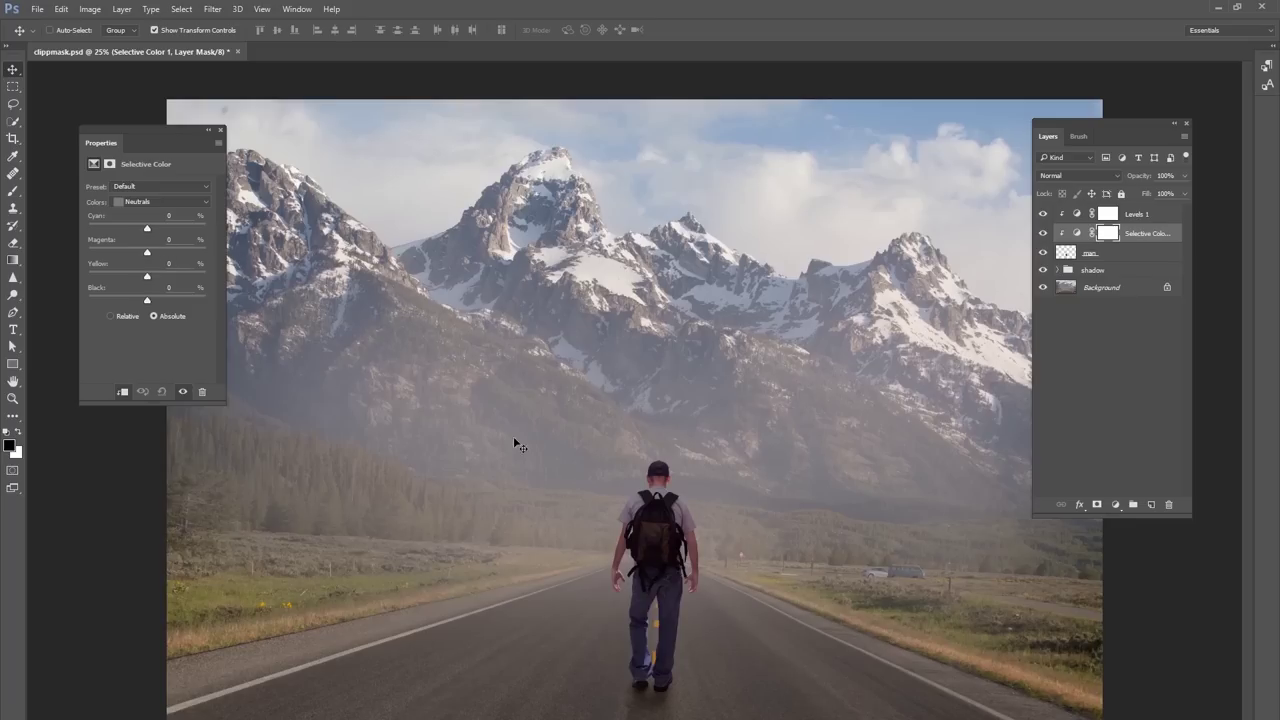
- Set Selective Color Neutrals to Cyan +10 and Black -5, toggling both adjustments off and on
{"action": "left_click_drag", "start_coordinate": [147, 229], "coordinate": [153, 229]}
{"action": "left_click_drag", "start_coordinate": [148, 301], "coordinate": [143, 303]}
{"action": "left_click_drag", "start_coordinate": [1042, 214], "coordinate": [1043, 233]}
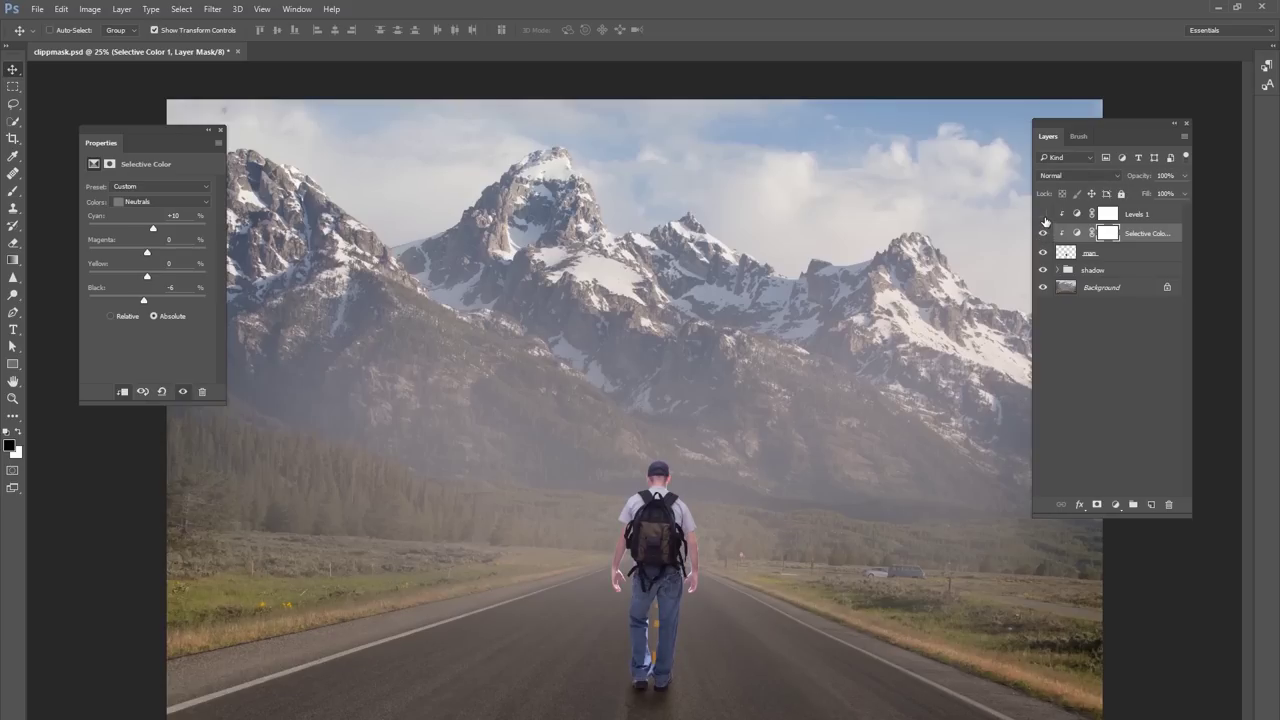
{"action": "left_click_drag", "start_coordinate": [1043, 214], "coordinate": [1043, 233]}
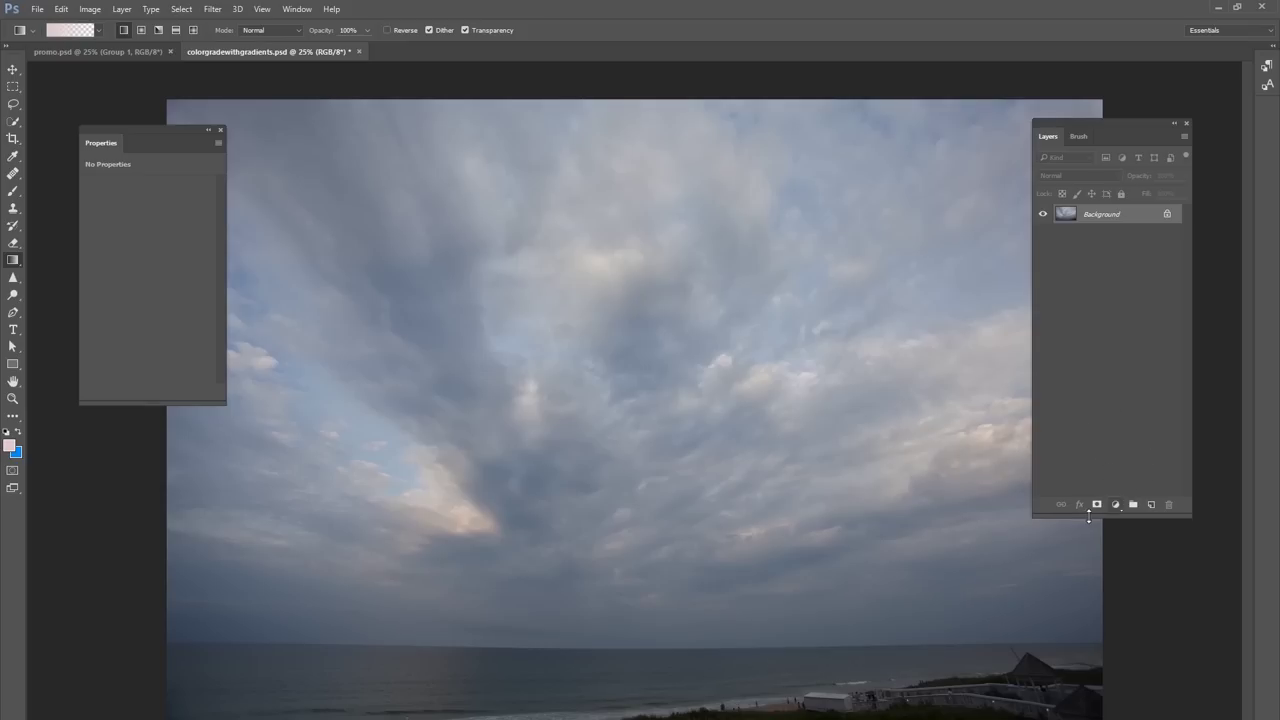
- Add a black-to-white Gradient Map blended in Overlay mode, then add a Vibrance adjustment layer
{"action": "left_click", "coordinate": [1116, 505]}
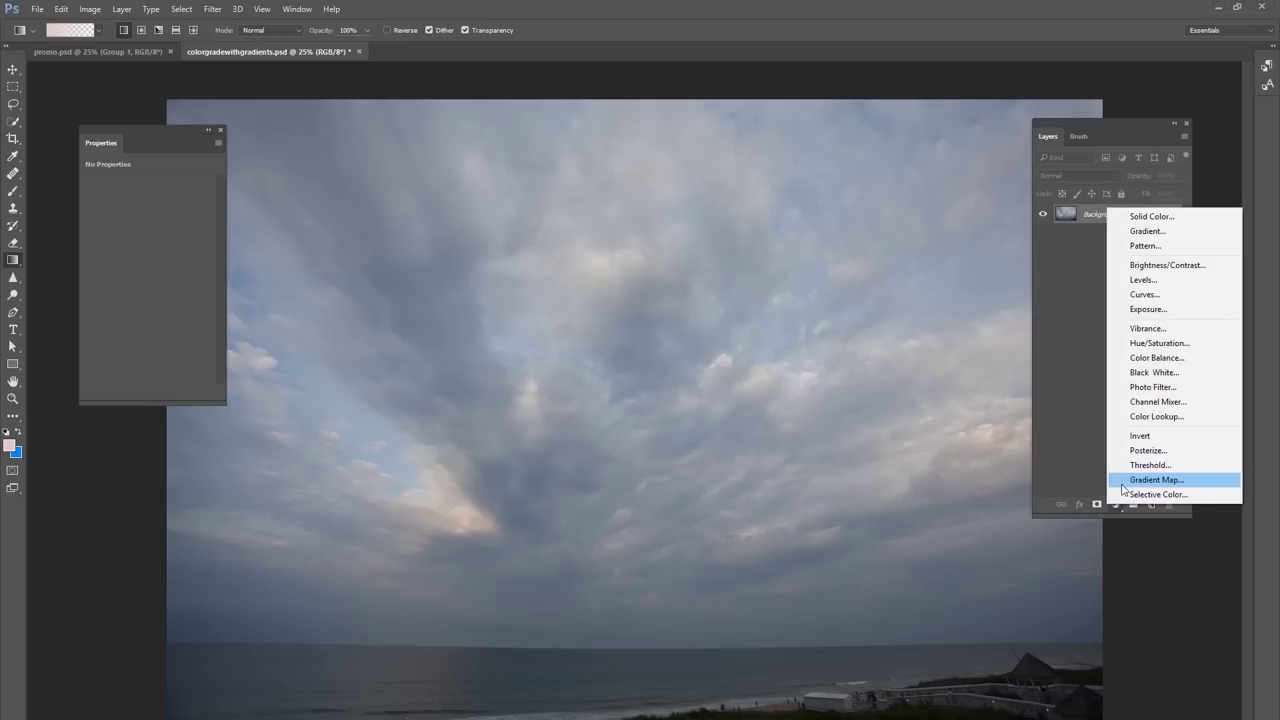
{"action": "left_click", "coordinate": [1137, 480]}
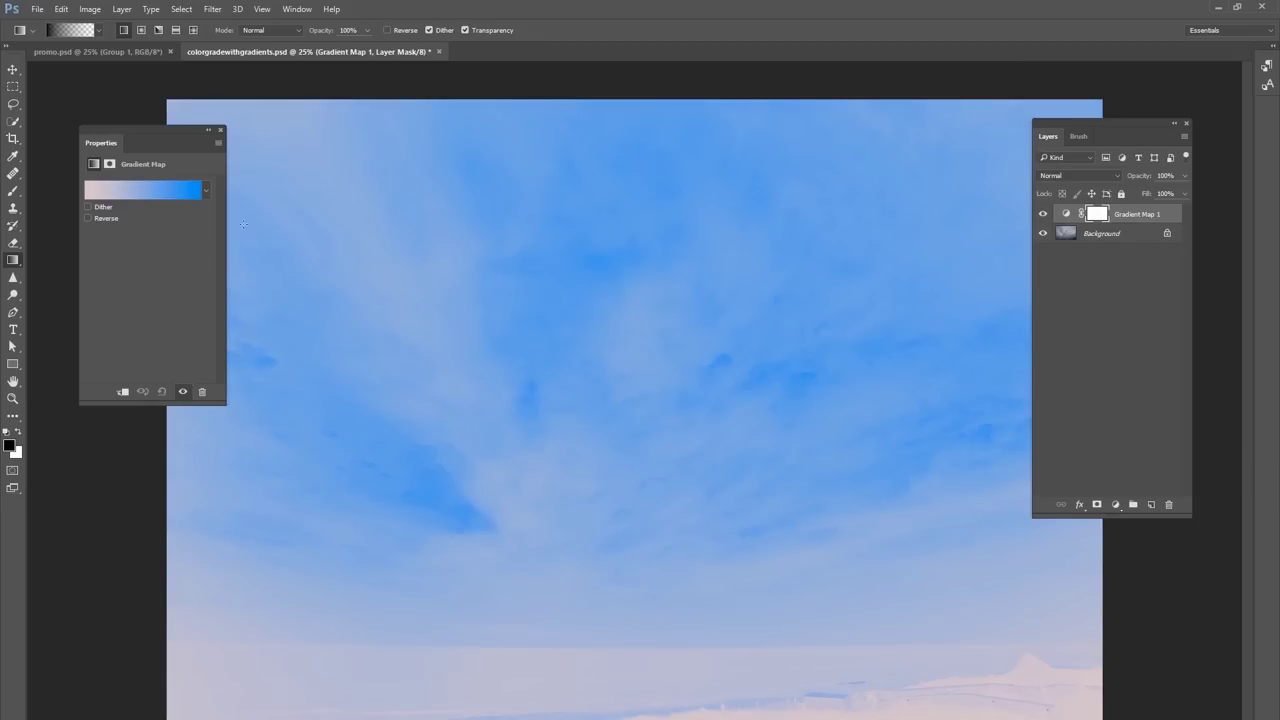
{"action": "left_click", "coordinate": [206, 190]}
{"action": "scroll", "coordinate": [213, 255], "scroll_direction": "up", "scroll_amount": 2}
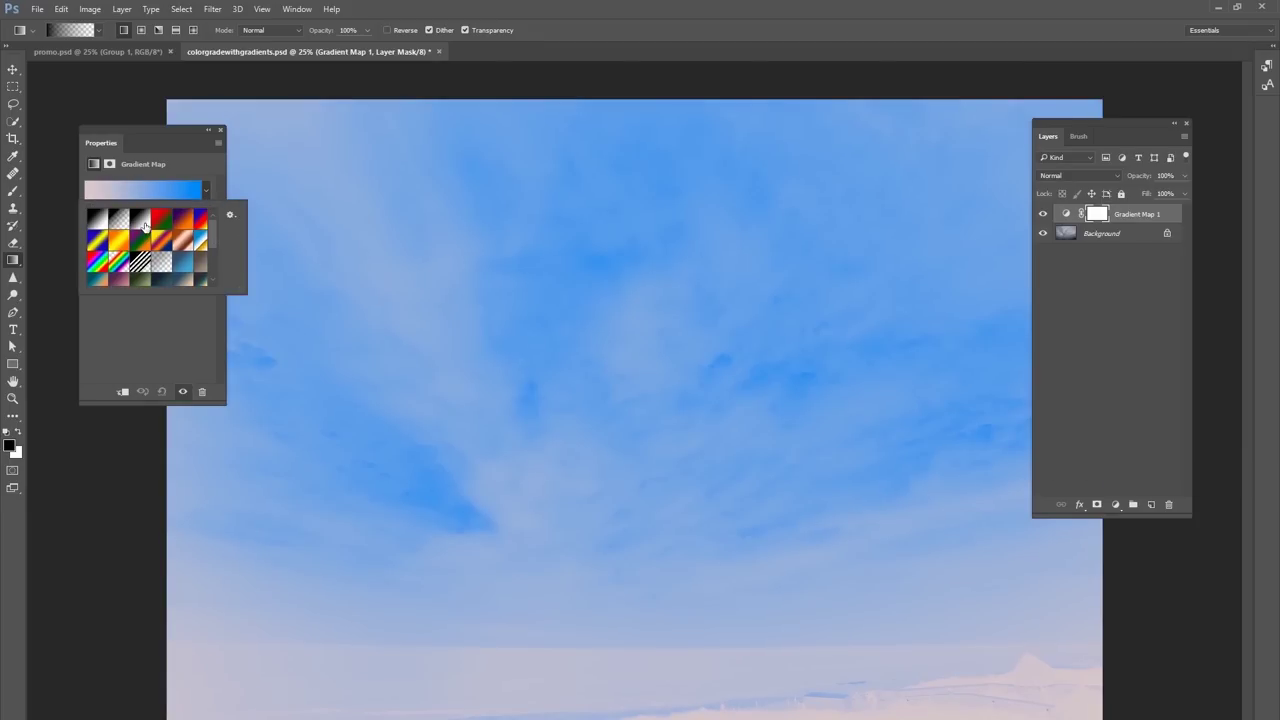
{"action": "left_click", "coordinate": [145, 220]}
{"action": "left_click", "coordinate": [200, 165]}
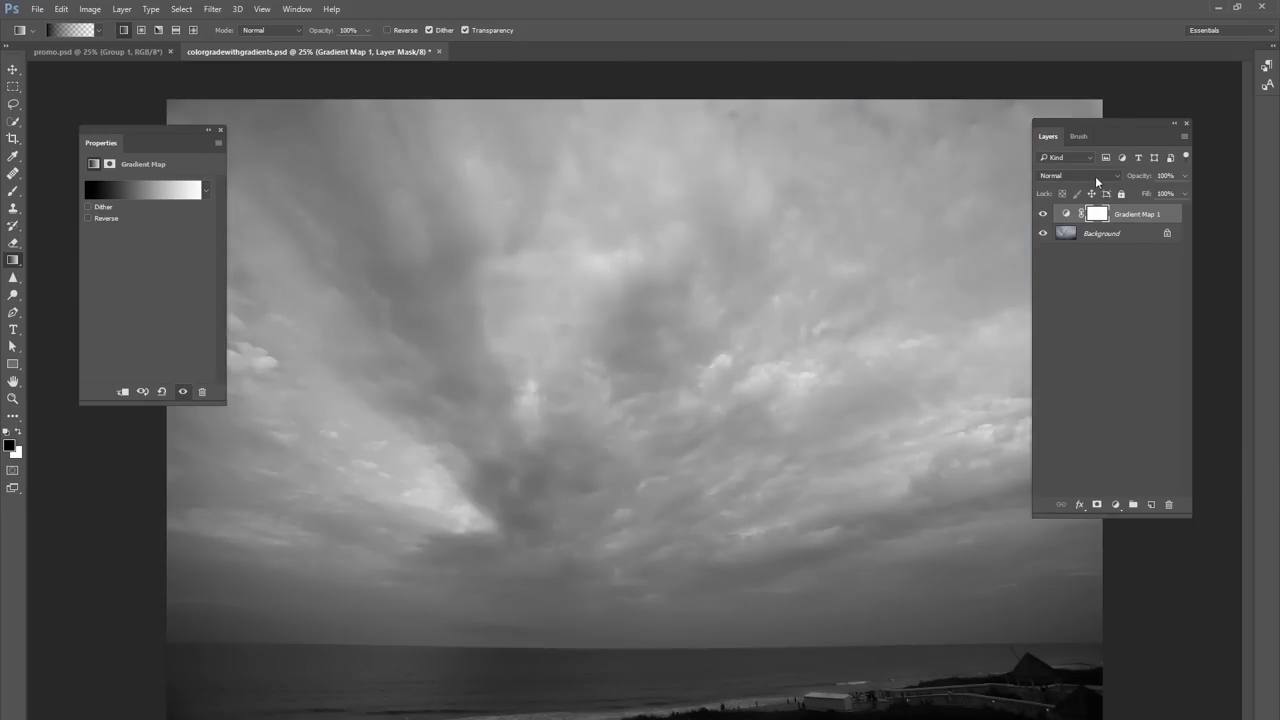
{"action": "left_click", "coordinate": [1095, 176]}
{"action": "left_click", "coordinate": [1083, 300]}
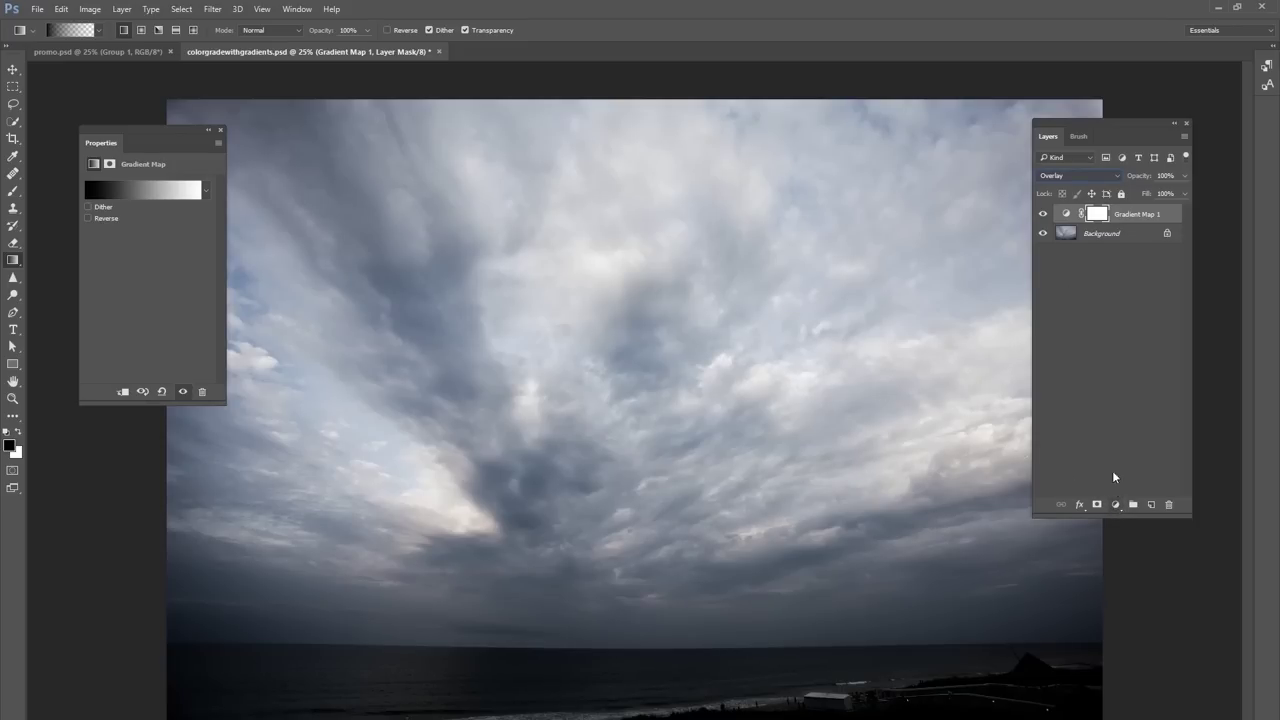
{"action": "left_click", "coordinate": [1112, 504]}
{"action": "left_click", "coordinate": [1146, 332]}
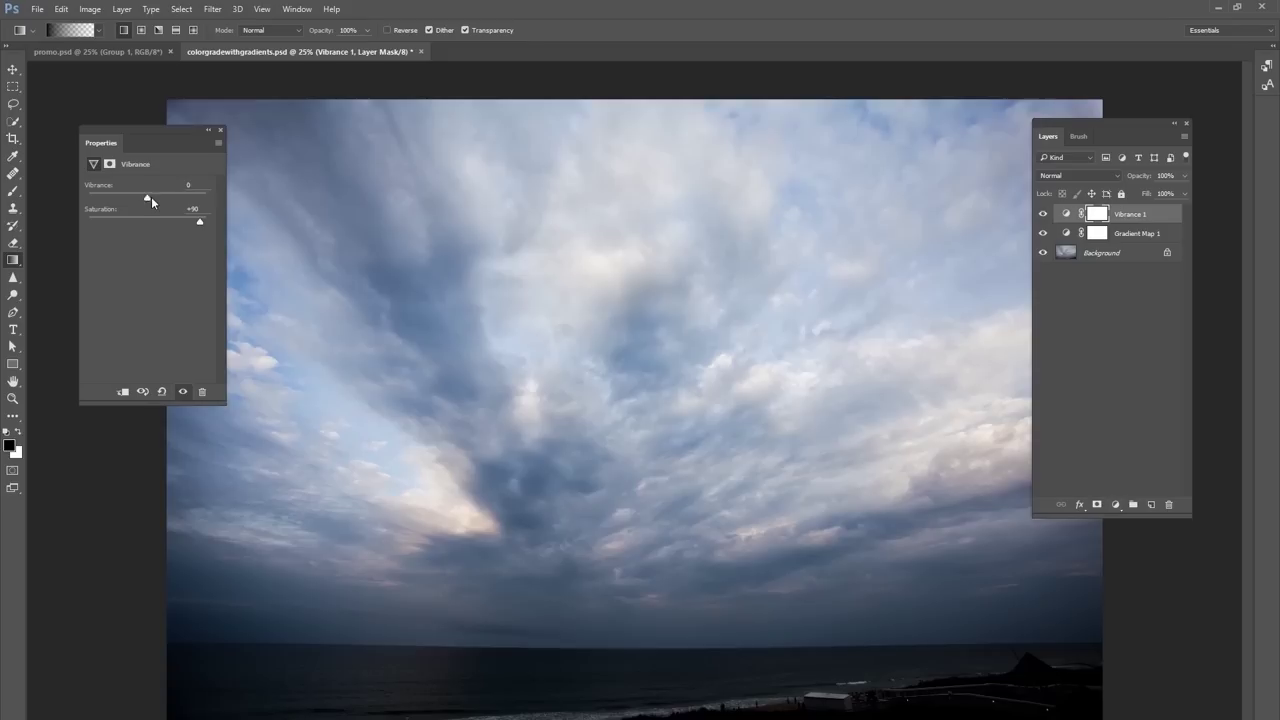
- Raise saturation to +100, then add a Selective Color layer adjusting neutral cyan and yellow
{"action": "left_click_drag", "start_coordinate": [195, 224], "coordinate": [207, 225]}
{"action": "left_click", "coordinate": [1115, 504]}
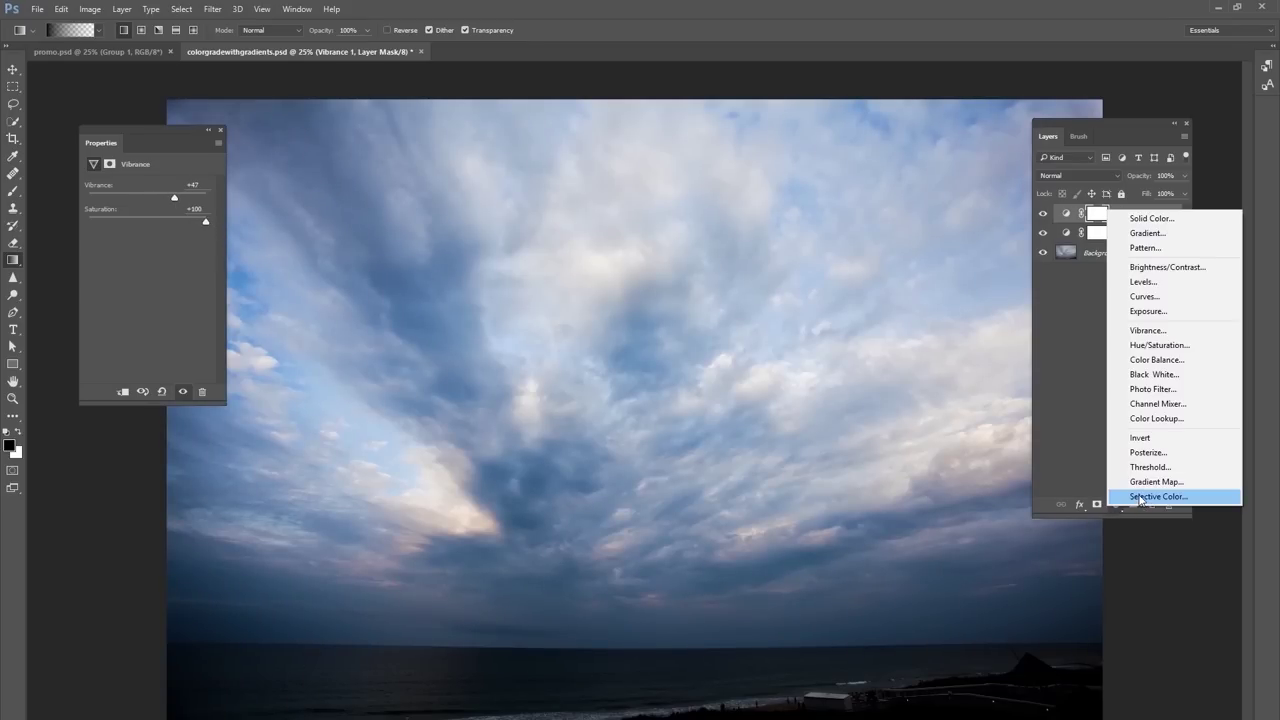
{"action": "left_click", "coordinate": [1140, 497]}
{"action": "left_click_drag", "start_coordinate": [148, 234], "coordinate": [141, 227]}
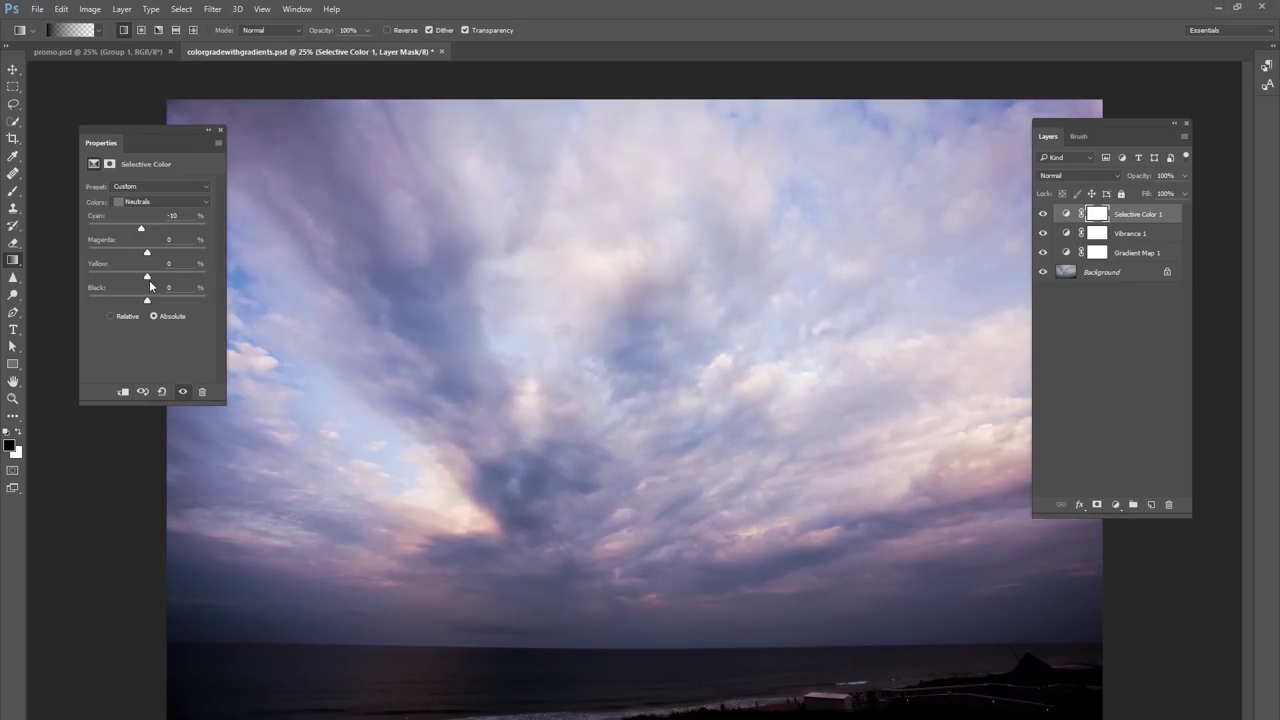
{"action": "left_click_drag", "start_coordinate": [151, 277], "coordinate": [155, 282]}
- Add an orange Gradient Map layer in Overlay mode at 35% opacity
{"action": "left_click", "coordinate": [1115, 504]}
{"action": "left_click", "coordinate": [1148, 479]}
{"action": "left_click", "coordinate": [206, 190]}
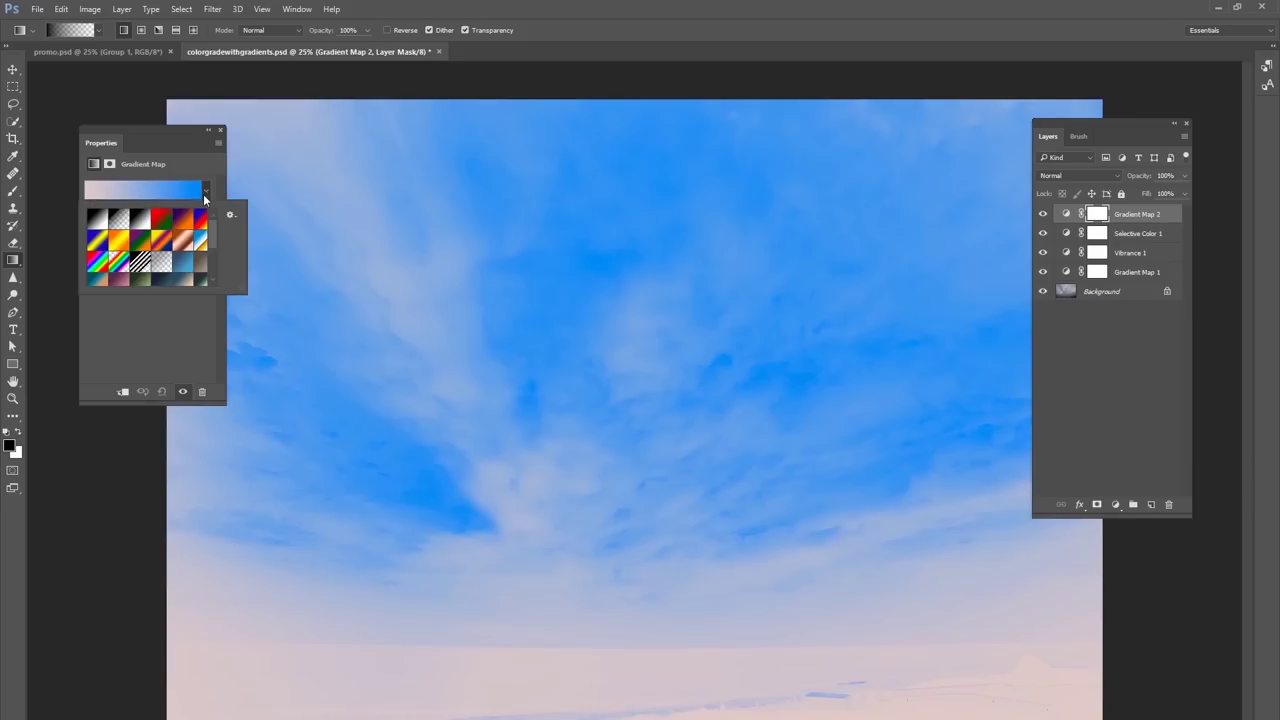
{"action": "left_click", "coordinate": [160, 248]}
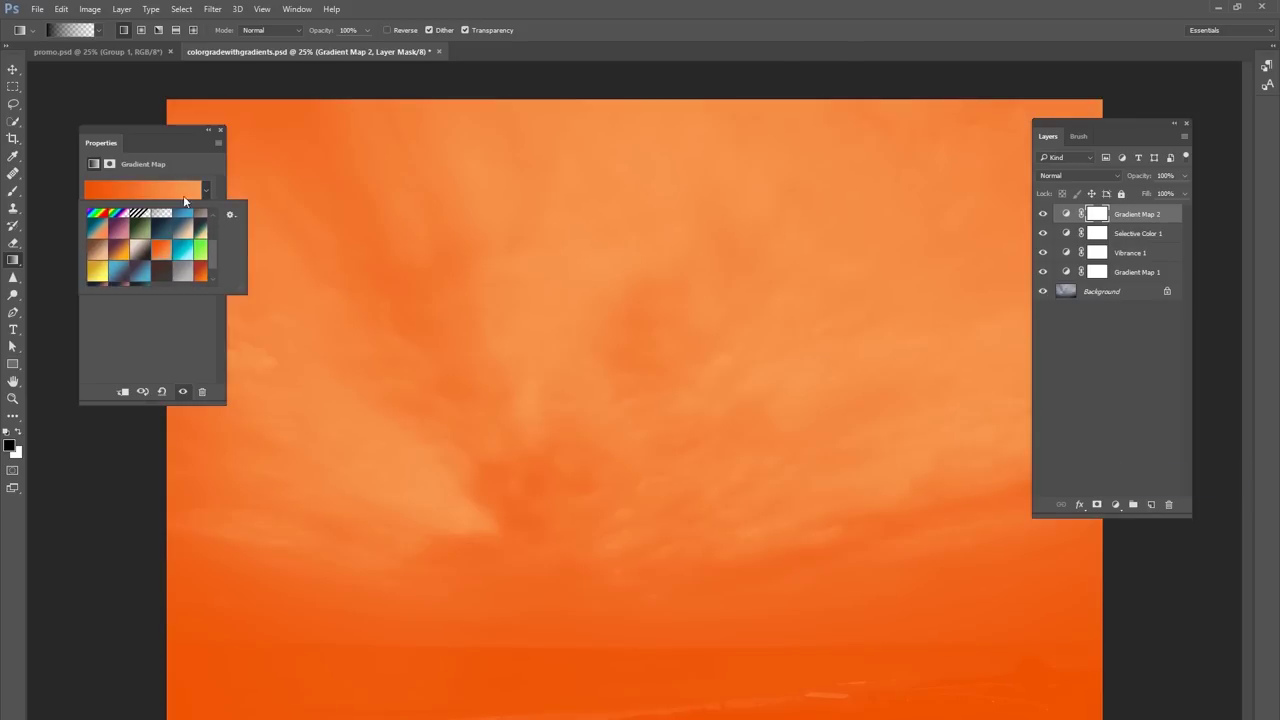
{"action": "left_click", "coordinate": [192, 165]}
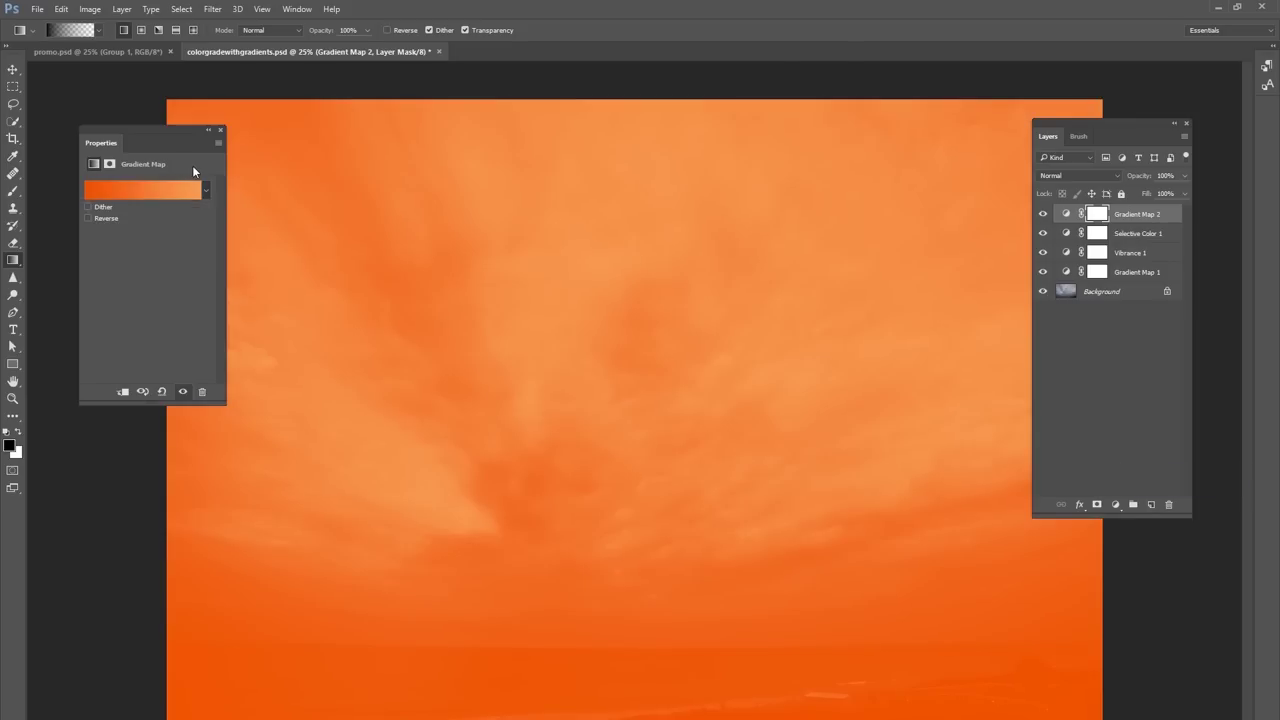
{"action": "left_click", "coordinate": [1070, 177]}
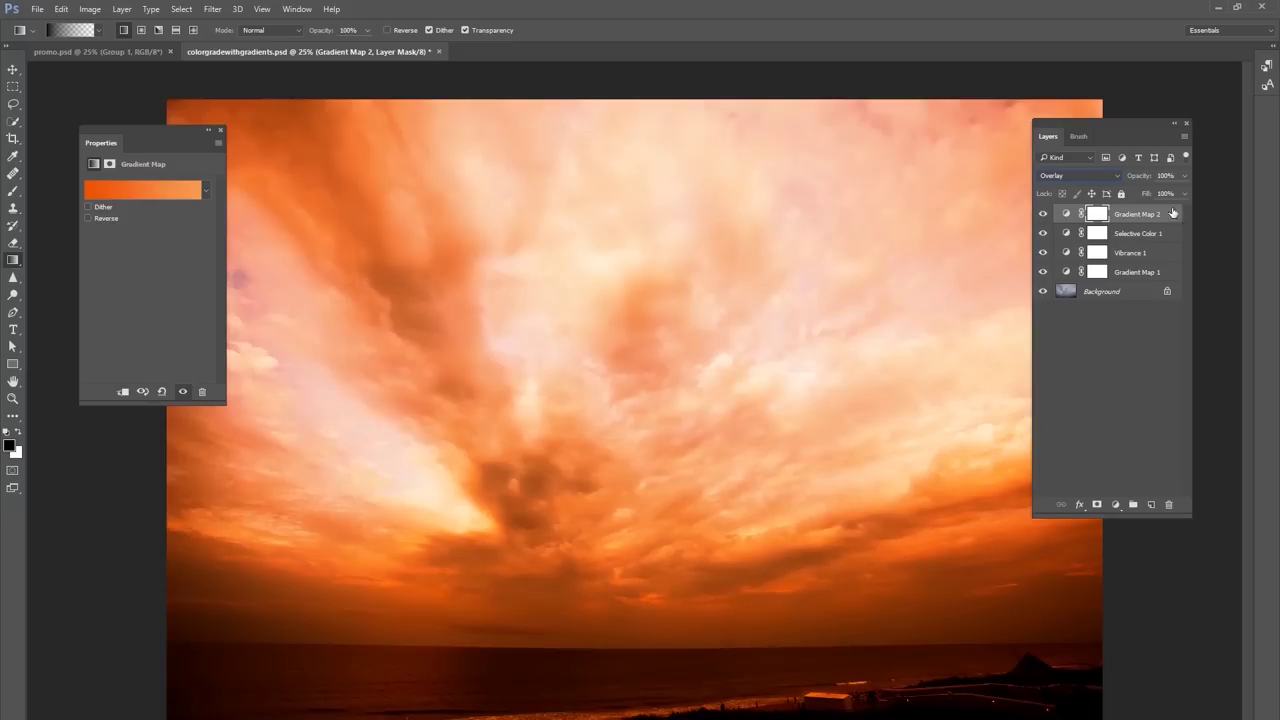
{"action": "left_click", "coordinate": [1070, 318]}
{"action": "left_click", "coordinate": [1184, 176]}
{"action": "left_click_drag", "start_coordinate": [1149, 194], "coordinate": [1142, 193]}
- Group the four adjustment layers into Group 1 and toggle its visibility to compare
{"action": "left_click", "coordinate": [1122, 216]}
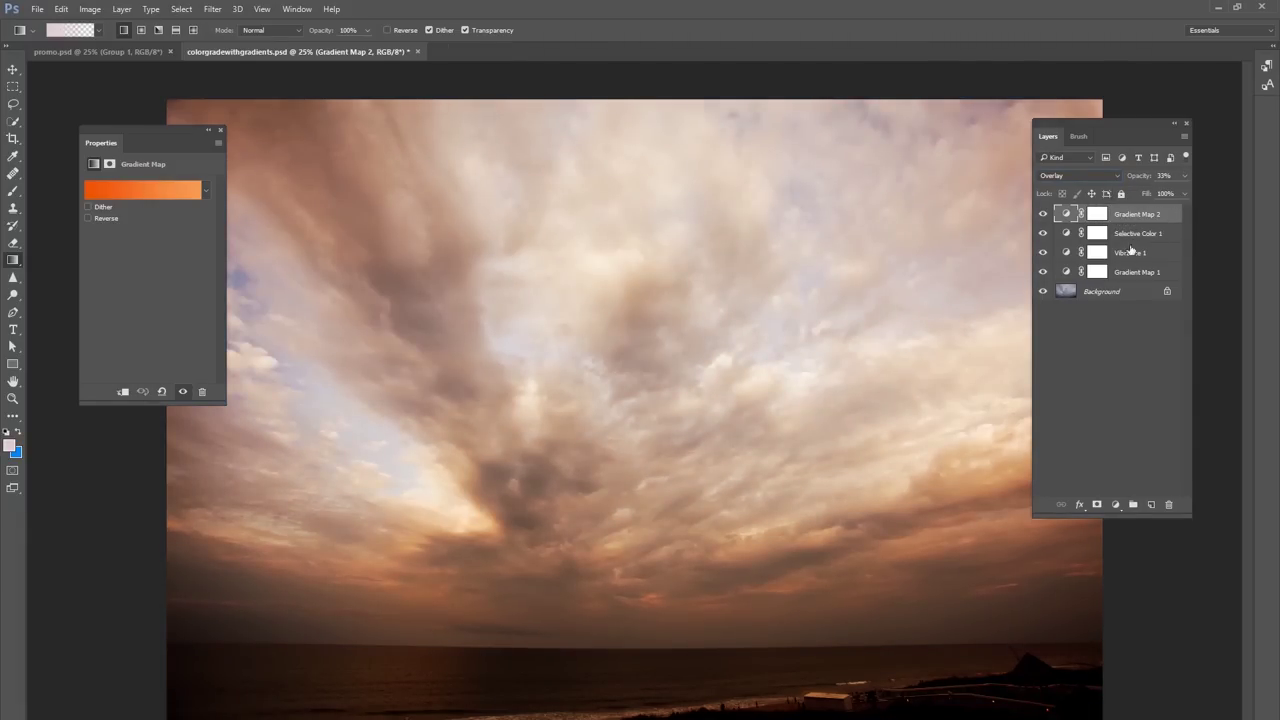
{"action": "left_click", "coordinate": [1128, 272], "text": "shift"}
{"action": "key", "text": "ctrl+g"}
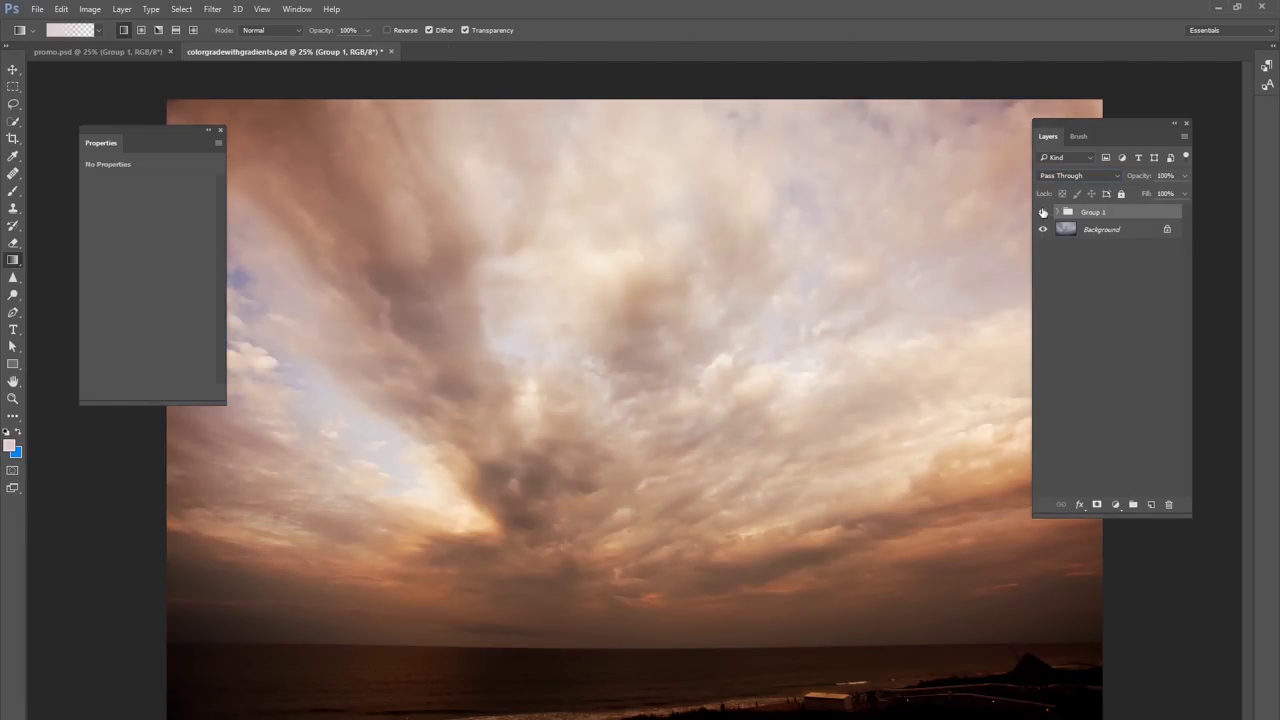
{"action": "left_click", "coordinate": [1044, 213]}
{"action": "left_click", "coordinate": [1043, 212]}
{"action": "left_click", "coordinate": [1043, 212]}
{"action": "left_click", "coordinate": [1043, 212]}
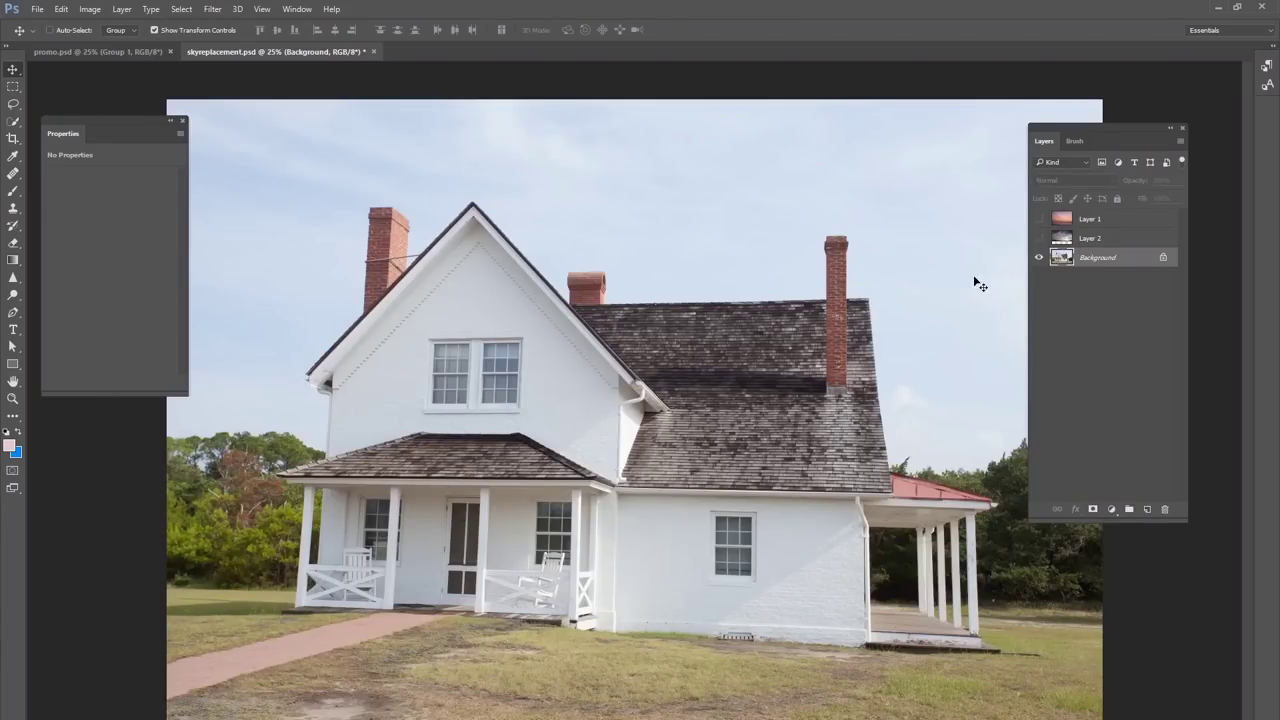
- Preview and re-hide the Layer 2 and Layer 1 sunset skies, then select the Background layer
{"action": "left_click", "coordinate": [1038, 238]}
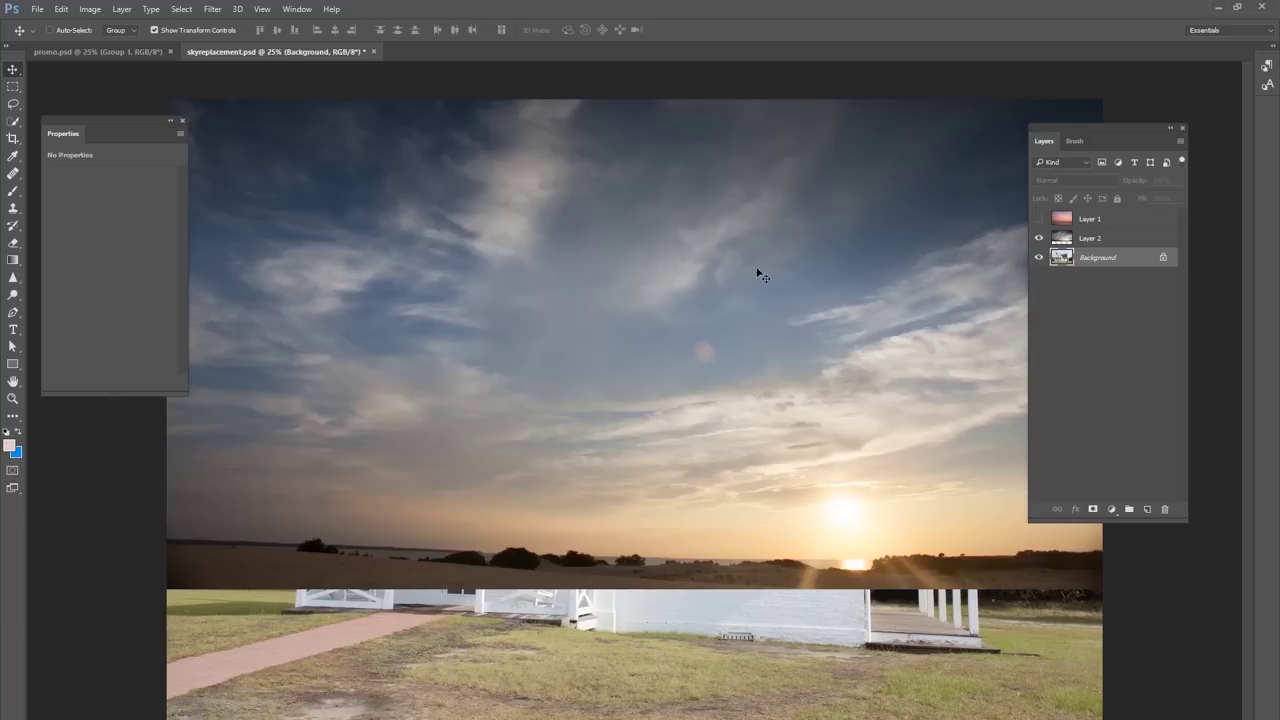
{"action": "left_click", "coordinate": [1094, 241]}
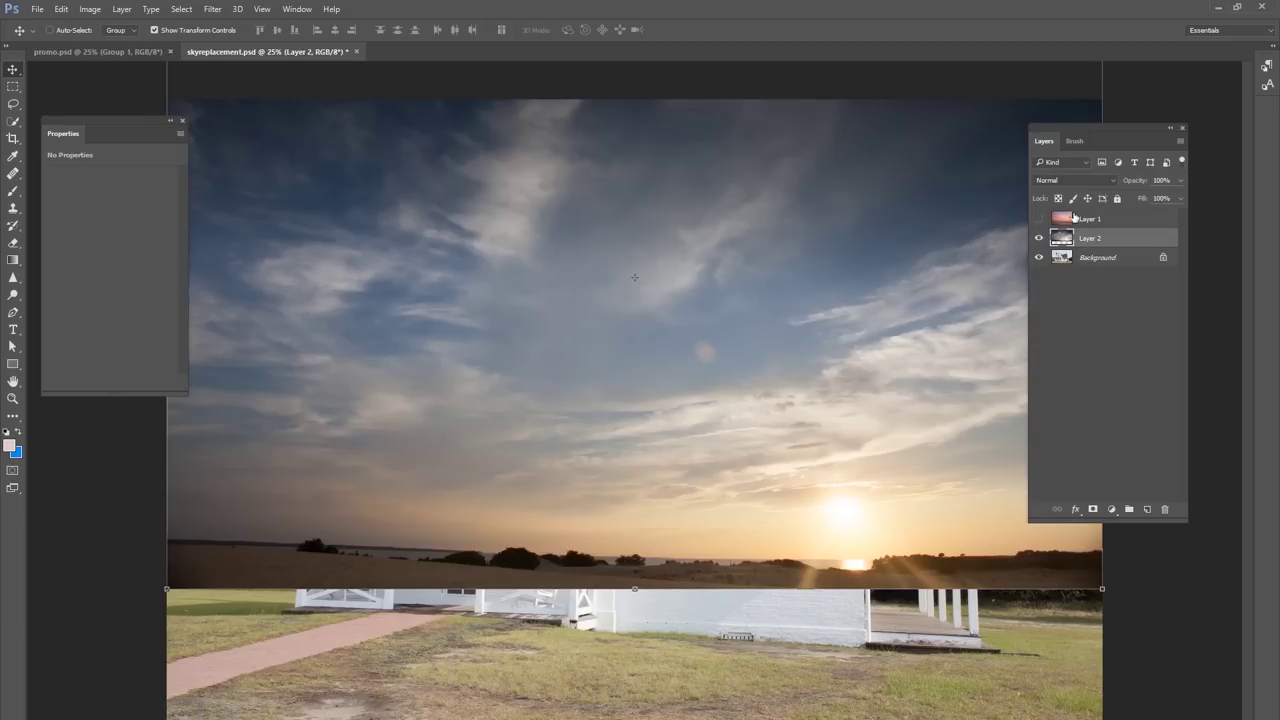
{"action": "left_click", "coordinate": [1038, 218]}
{"action": "left_click", "coordinate": [1062, 222]}
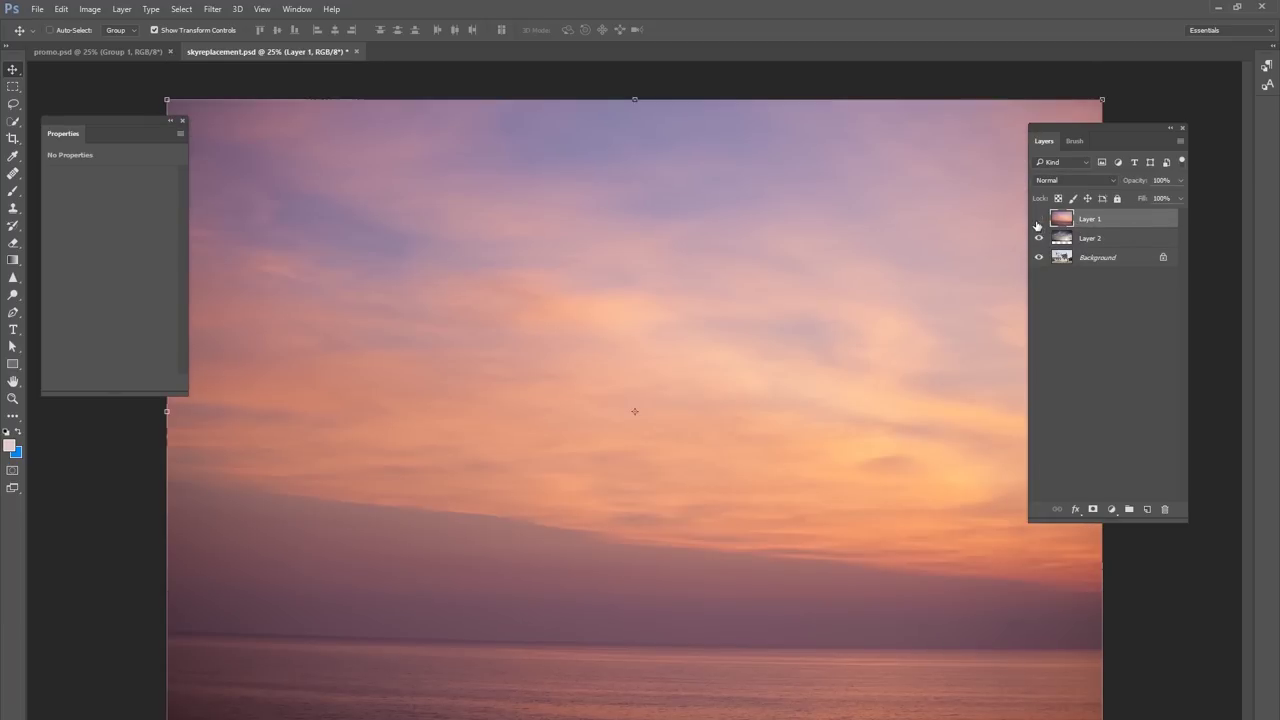
{"action": "left_click", "coordinate": [1038, 218]}
{"action": "left_click", "coordinate": [1038, 238]}
{"action": "left_click", "coordinate": [1066, 256]}
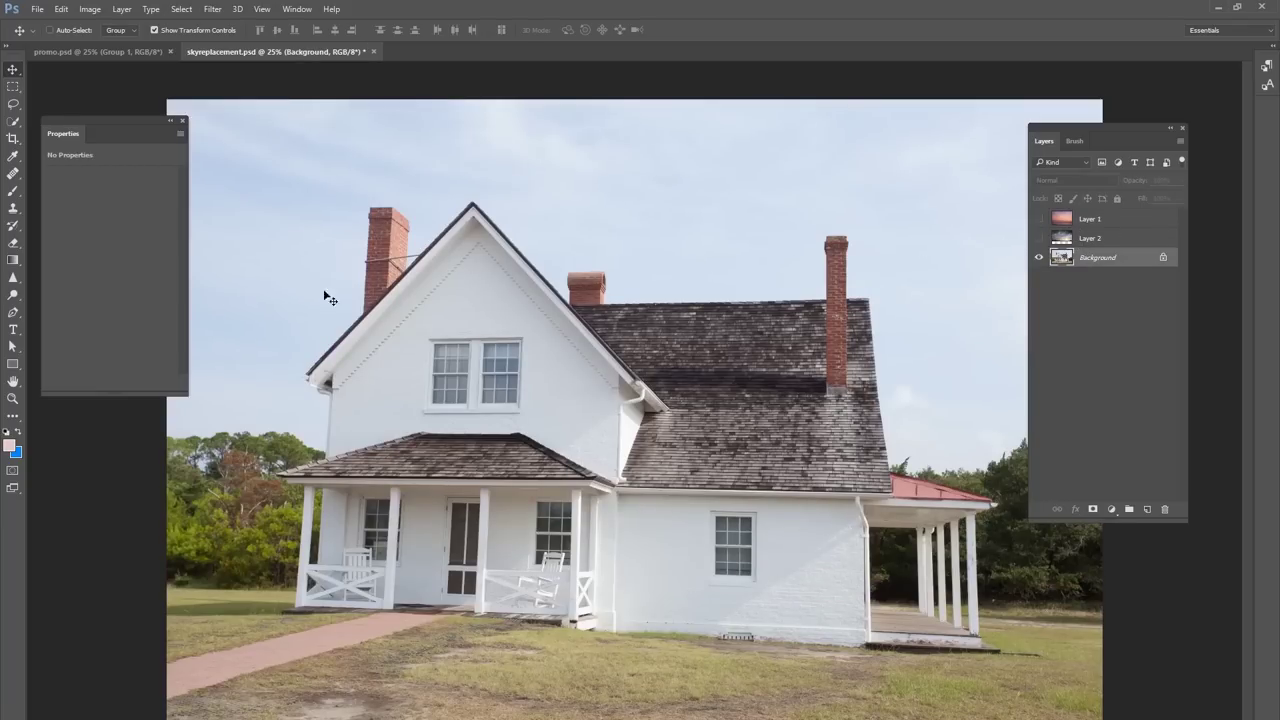
{"action": "left_click", "coordinate": [13, 122]}
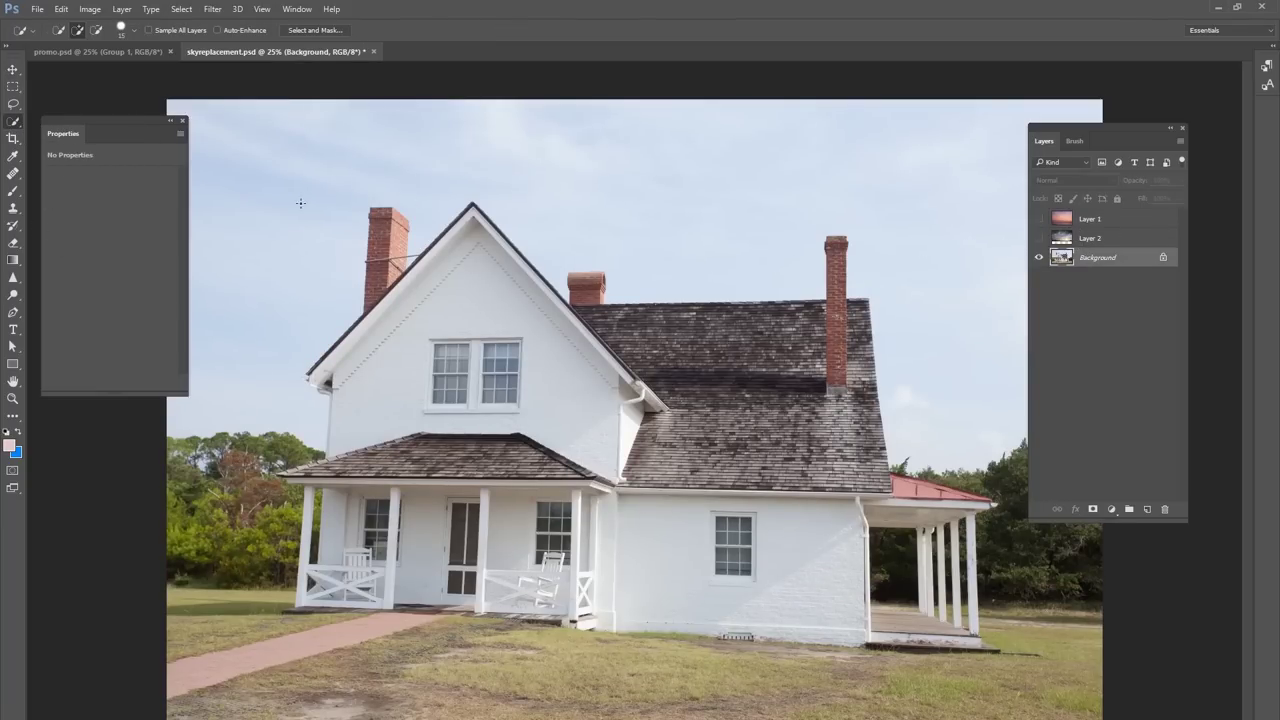
- Quick-select the sky above the house and copy it to a new Layer 3
{"action": "mouse_move", "coordinate": [300, 214]}
{"action": "left_mouse_down"}
{"action": "mouse_move", "coordinate": [330, 182]}
{"action": "mouse_move", "coordinate": [398, 157]}
{"action": "mouse_move", "coordinate": [469, 160]}
{"action": "mouse_move", "coordinate": [746, 227]}
{"action": "mouse_move", "coordinate": [708, 198]}
{"action": "mouse_move", "coordinate": [783, 202]}
{"action": "left_mouse_up"}
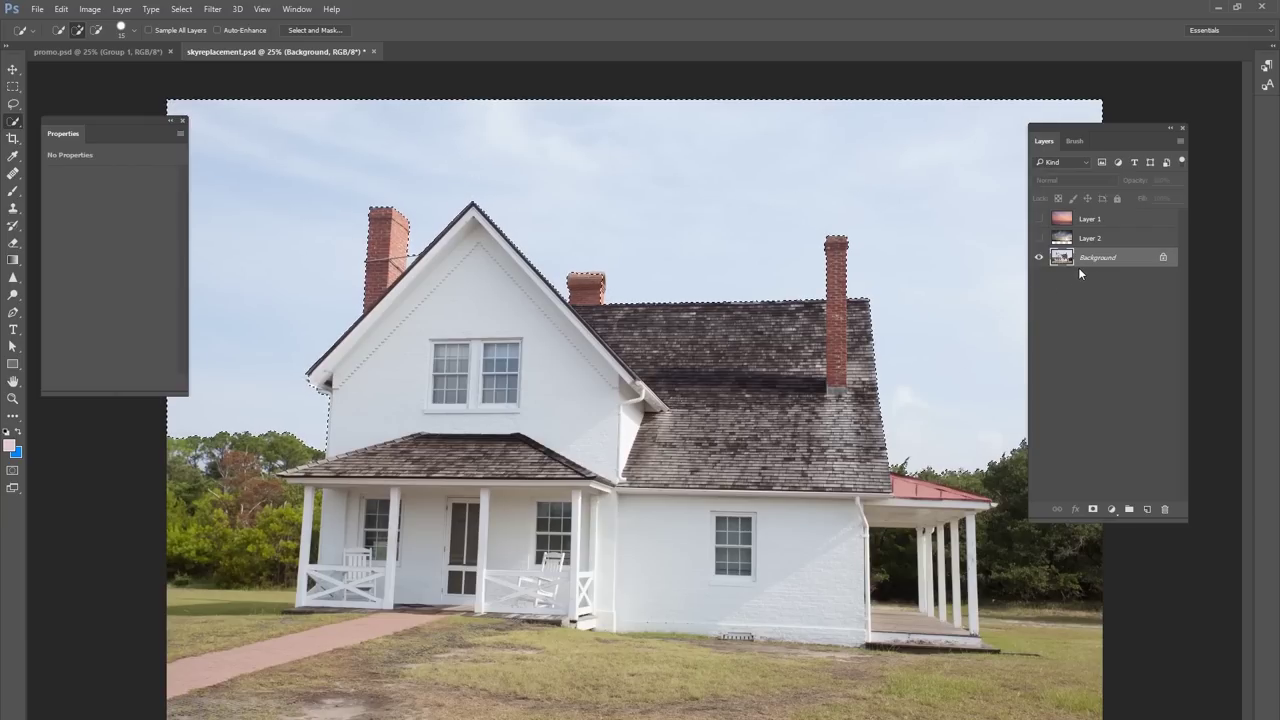
{"action": "key", "text": "ctrl+j"}
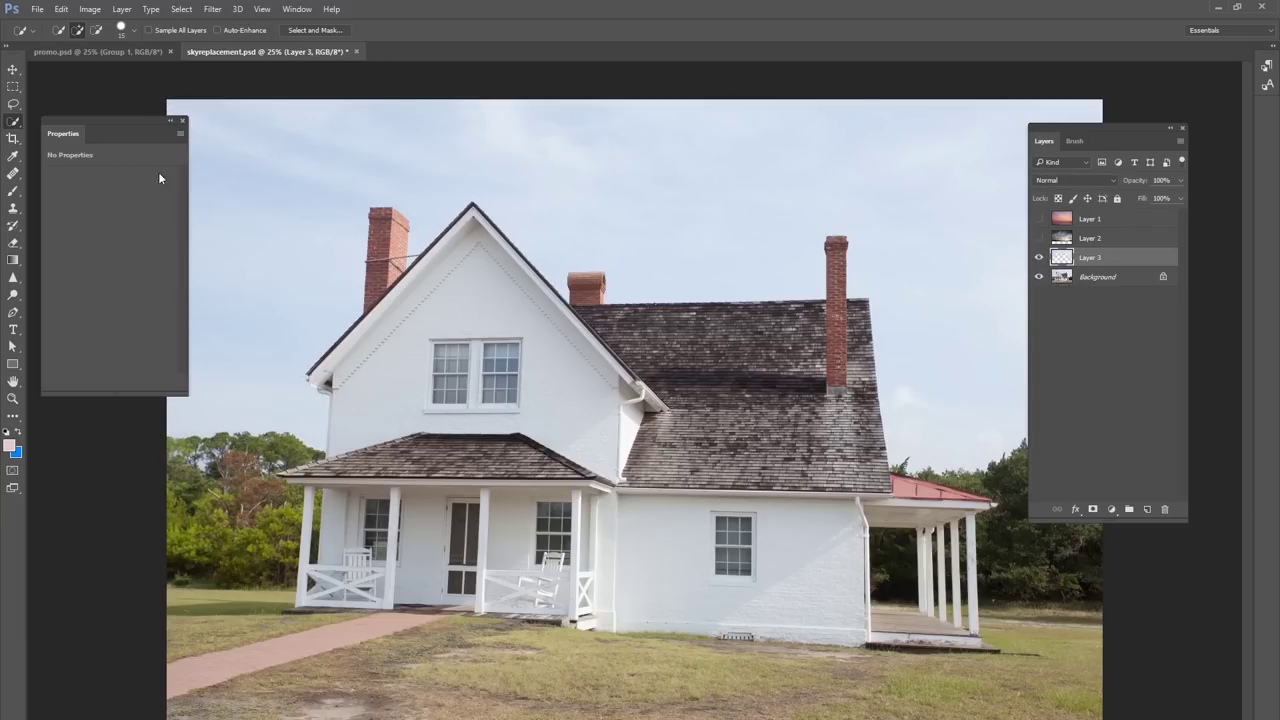
{"action": "left_click", "coordinate": [13, 70]}
{"action": "mouse_move", "coordinate": [756, 352]}
{"action": "left_mouse_down"}
{"action": "mouse_move", "coordinate": [739, 434]}
{"action": "mouse_move", "coordinate": [744, 353]}
{"action": "mouse_move", "coordinate": [773, 342]}
{"action": "left_mouse_up"}
- Show Layer 2 and Layer 1 and clip both sunset skies to the sky layer
{"action": "left_click", "coordinate": [1038, 238]}
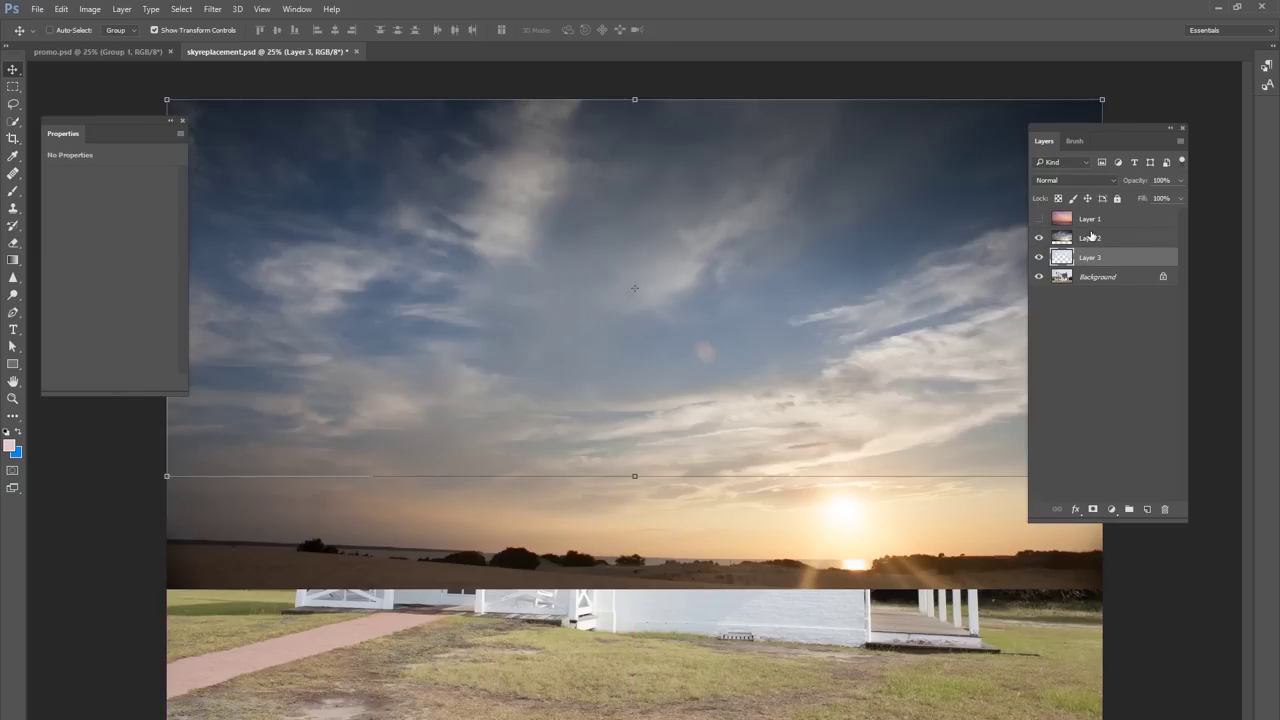
{"action": "left_click", "coordinate": [1088, 239]}
{"action": "key", "text": "ctrl+alt+g"}
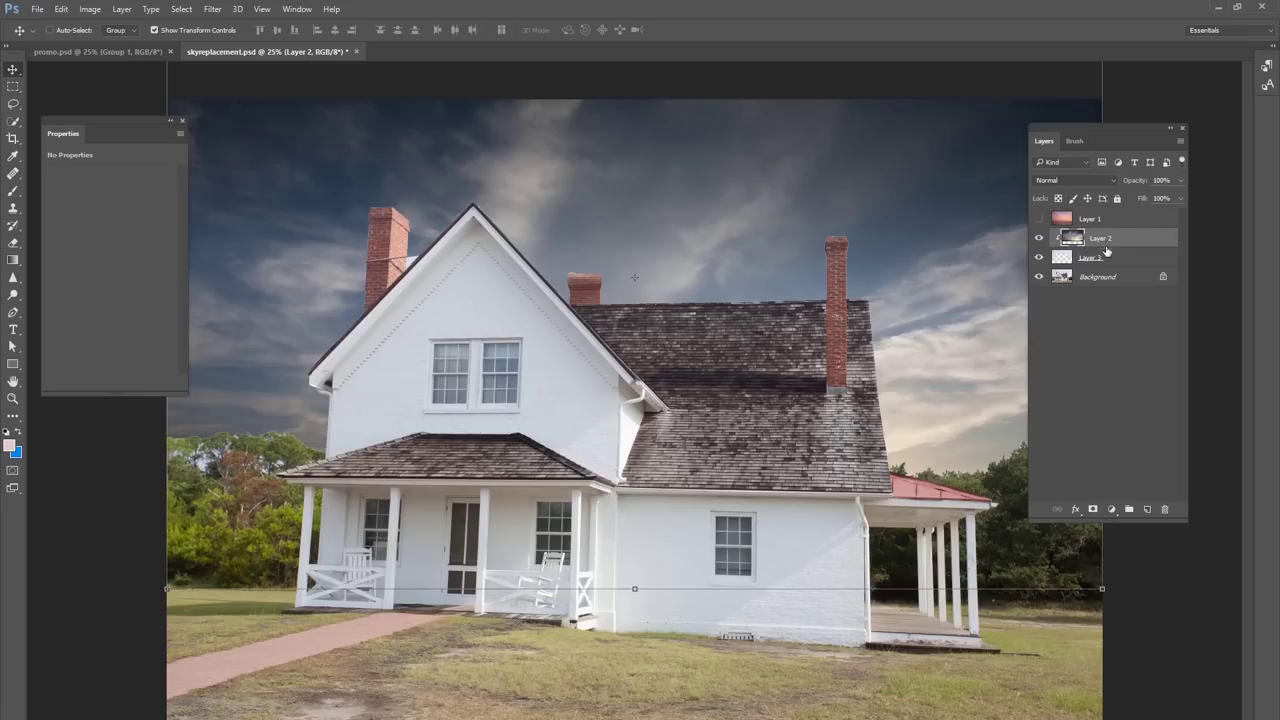
{"action": "left_click", "coordinate": [1090, 218]}
{"action": "left_click", "coordinate": [1038, 220]}
{"action": "key", "text": "ctrl+alt+g"}
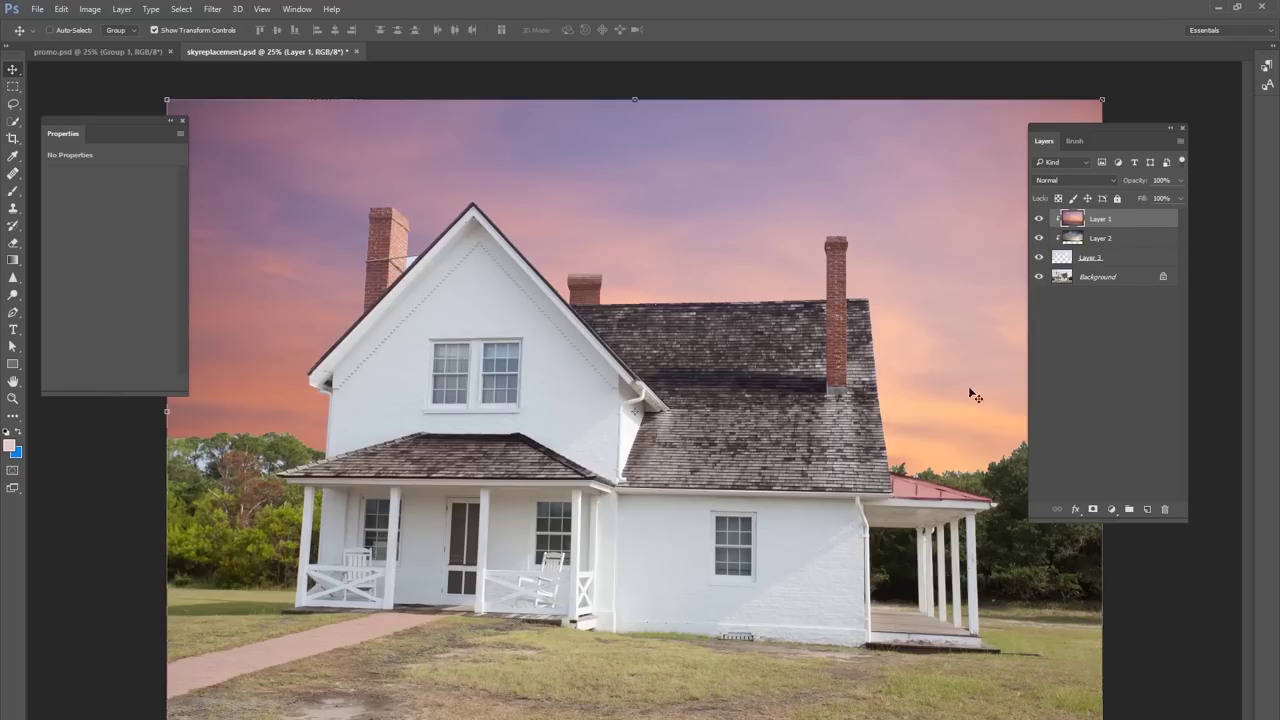
{"action": "left_click", "coordinate": [1090, 280]}
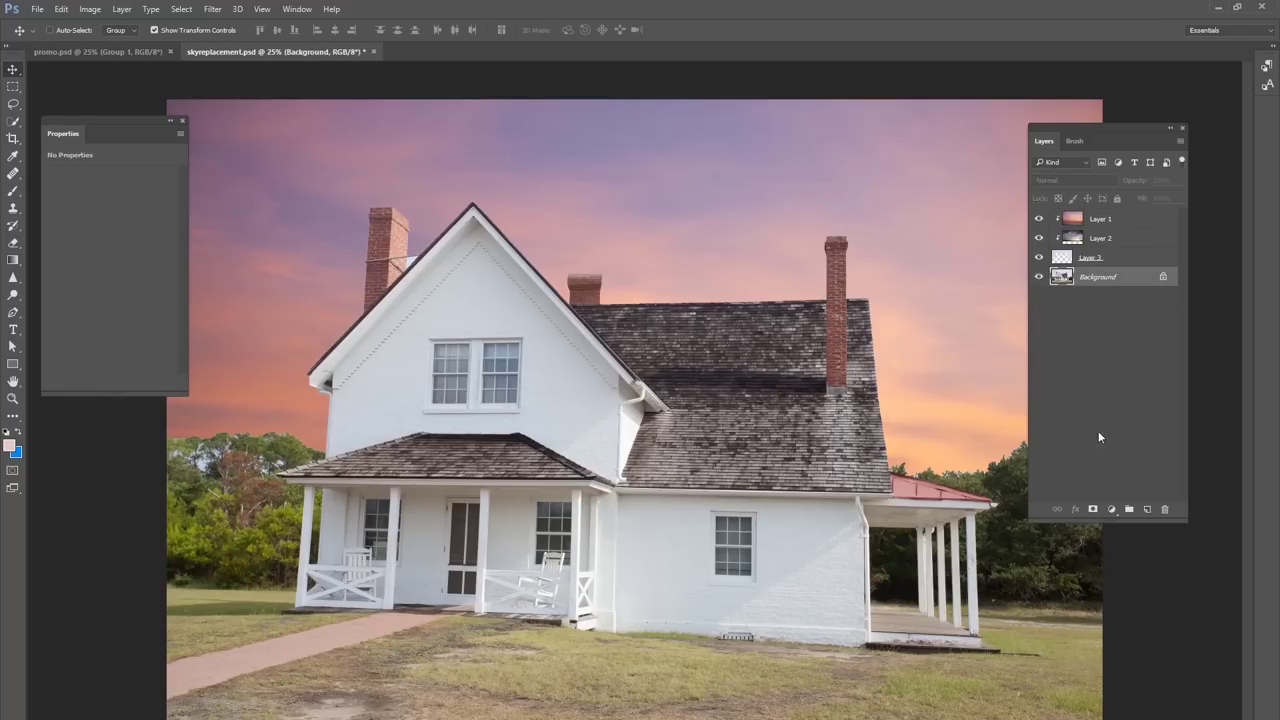
- Add a Levels adjustment layer above Background with output white lowered to 123
{"action": "left_click", "coordinate": [1111, 509]}
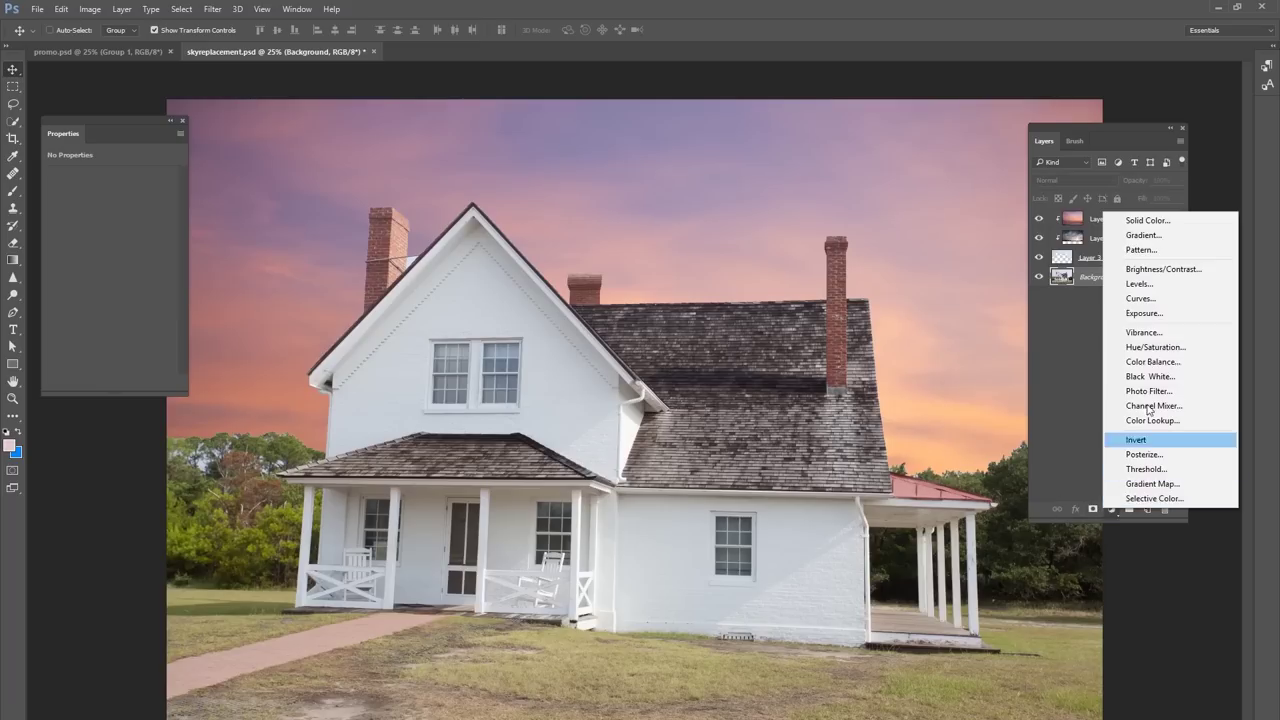
{"action": "left_click", "coordinate": [1170, 282]}
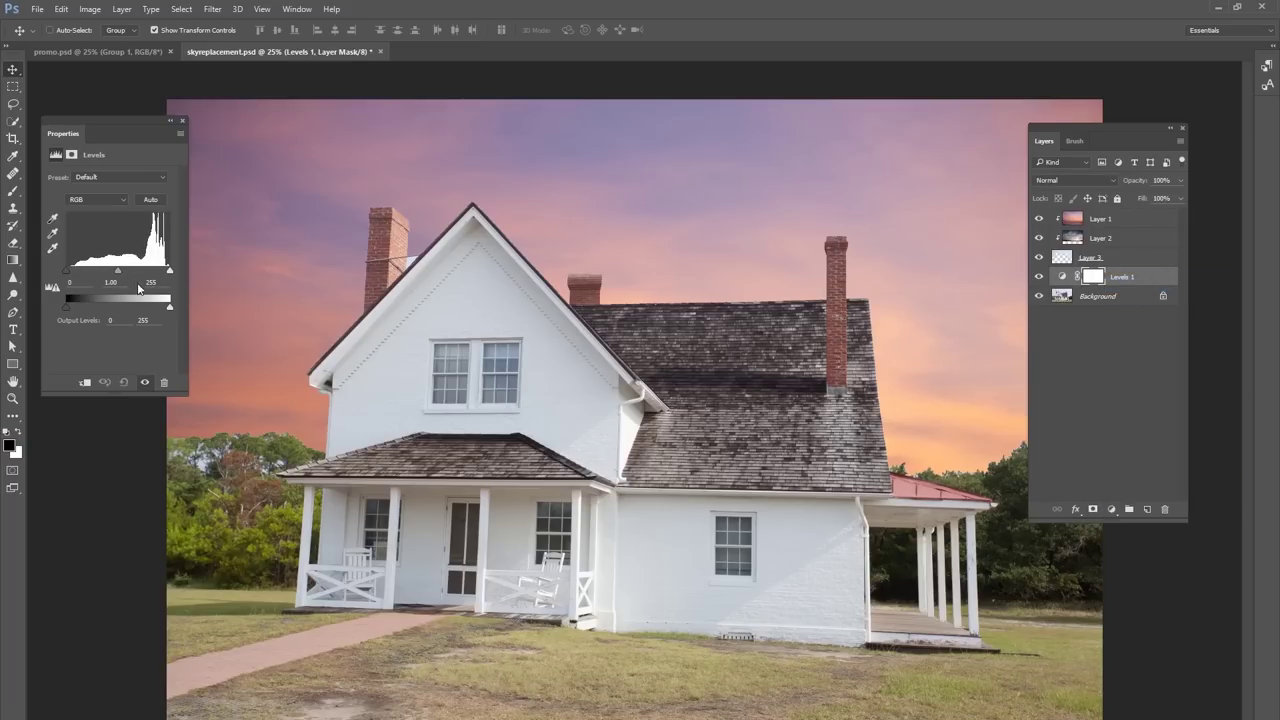
{"action": "left_click_drag", "start_coordinate": [170, 310], "coordinate": [117, 310]}
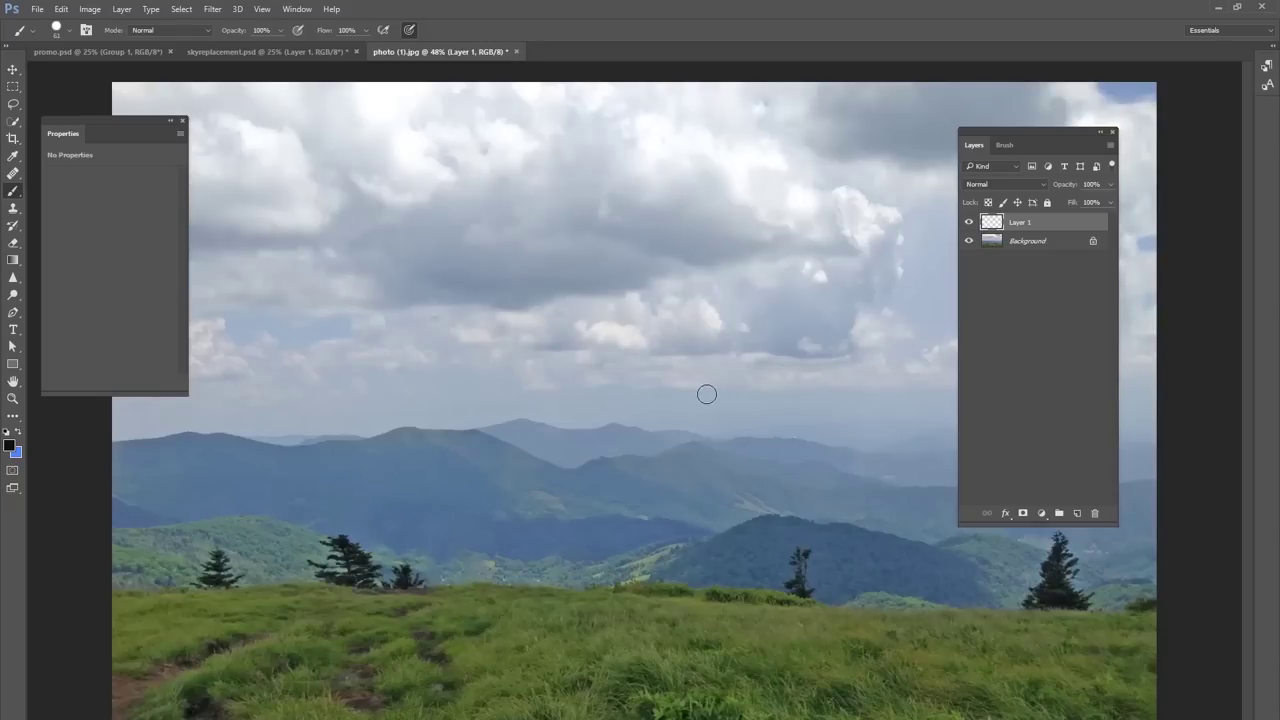
- Set the round brush to 89 px size with 99% hardness
{"action": "right_click", "coordinate": [613, 387]}
{"action": "left_click_drag", "start_coordinate": [708, 420], "coordinate": [716, 419]}
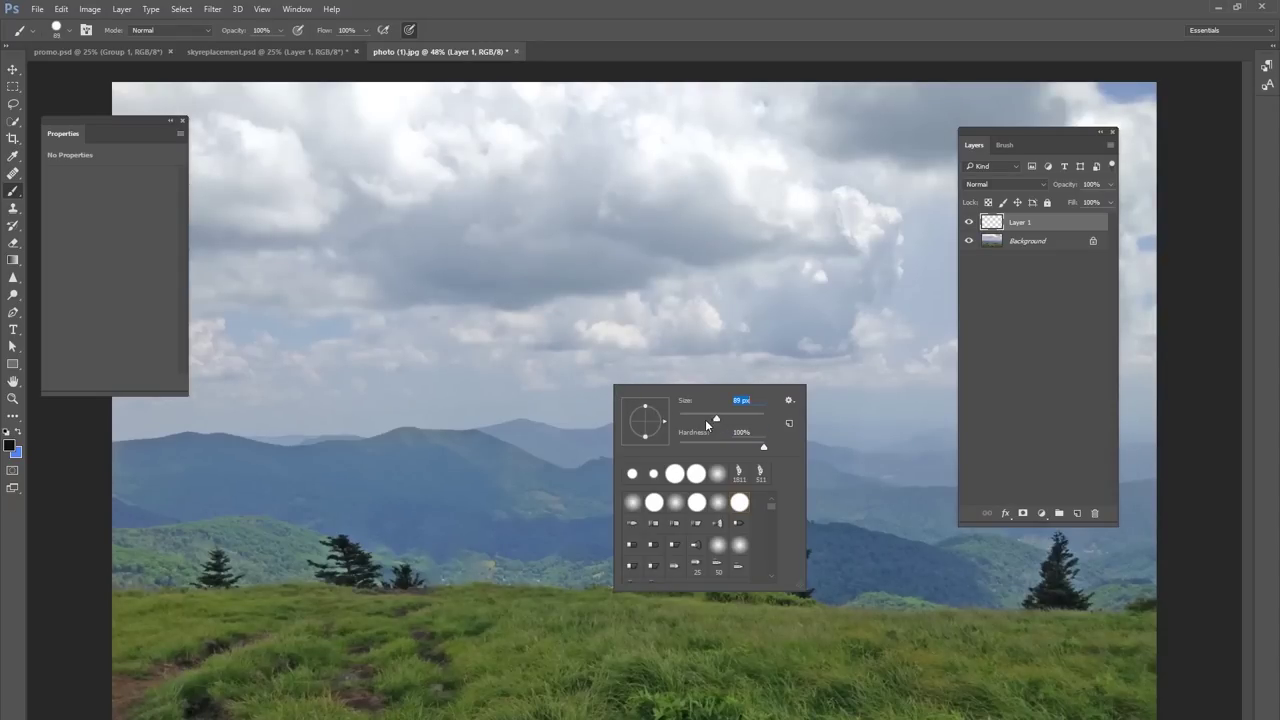
{"action": "left_click", "coordinate": [12, 448]}
{"action": "left_click", "coordinate": [554, 390]}
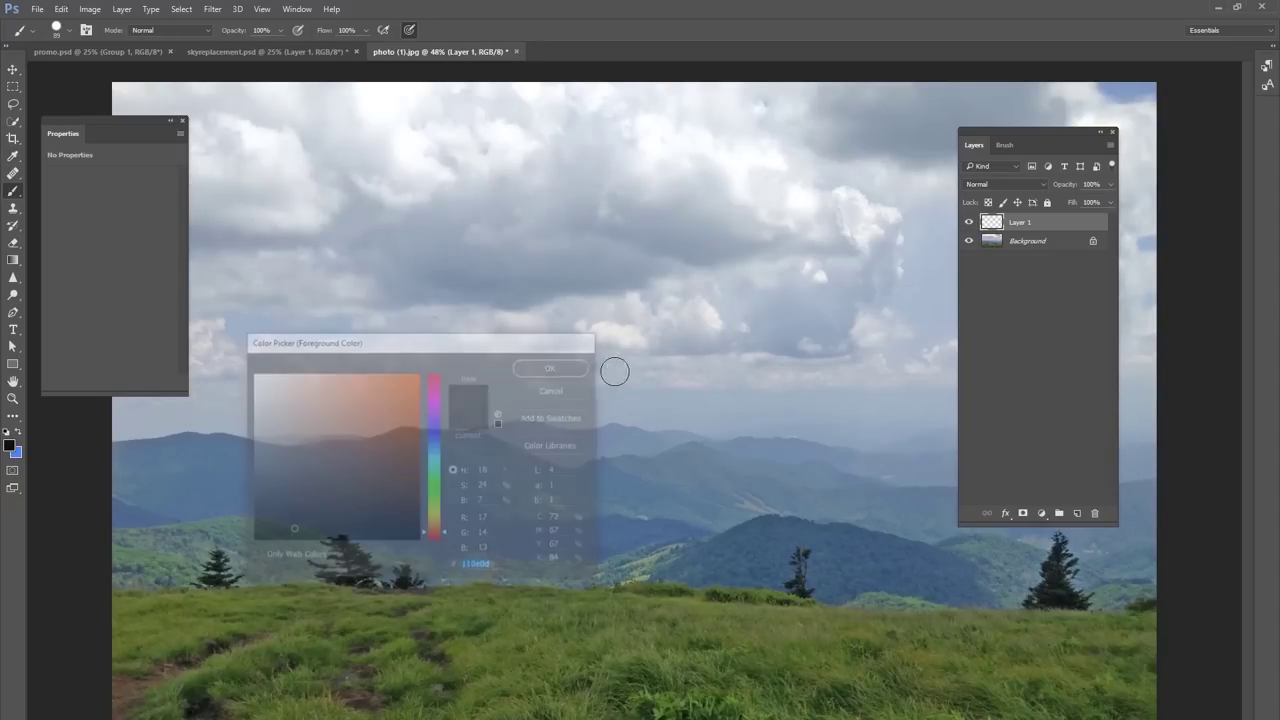
{"action": "right_click", "coordinate": [610, 372]}
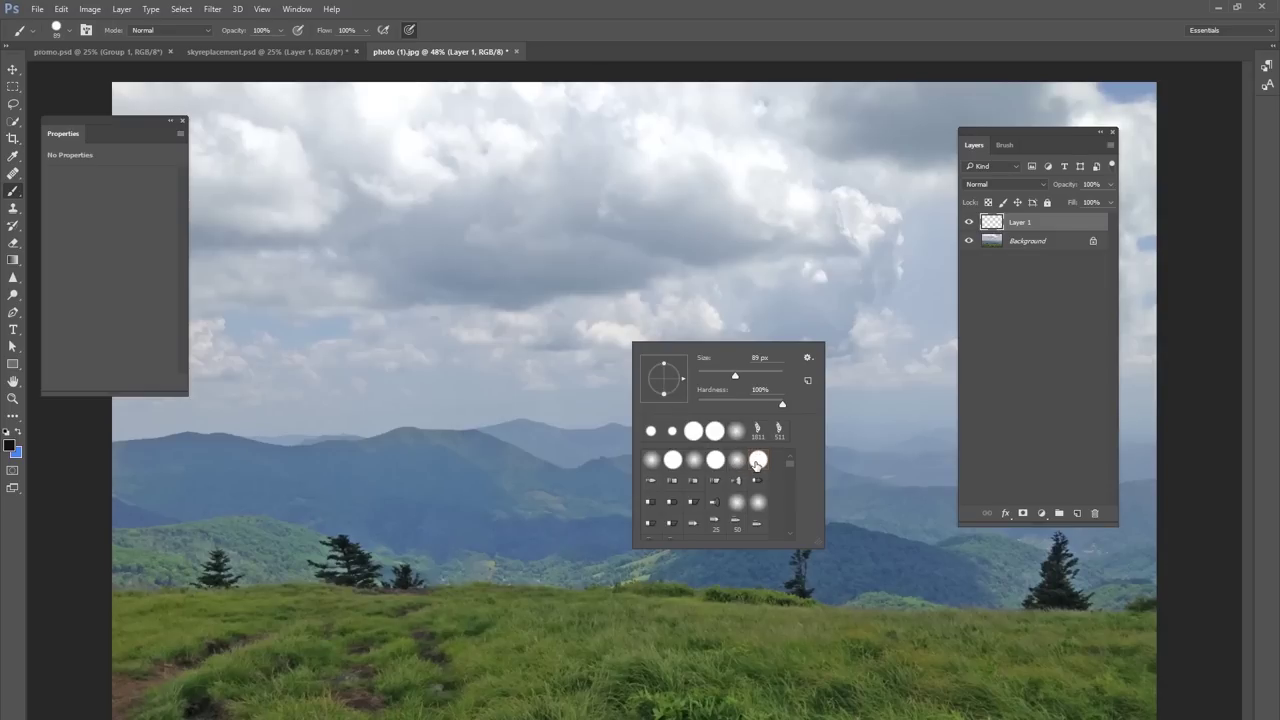
{"action": "left_click", "coordinate": [782, 406]}
{"action": "left_click", "coordinate": [418, 36]}
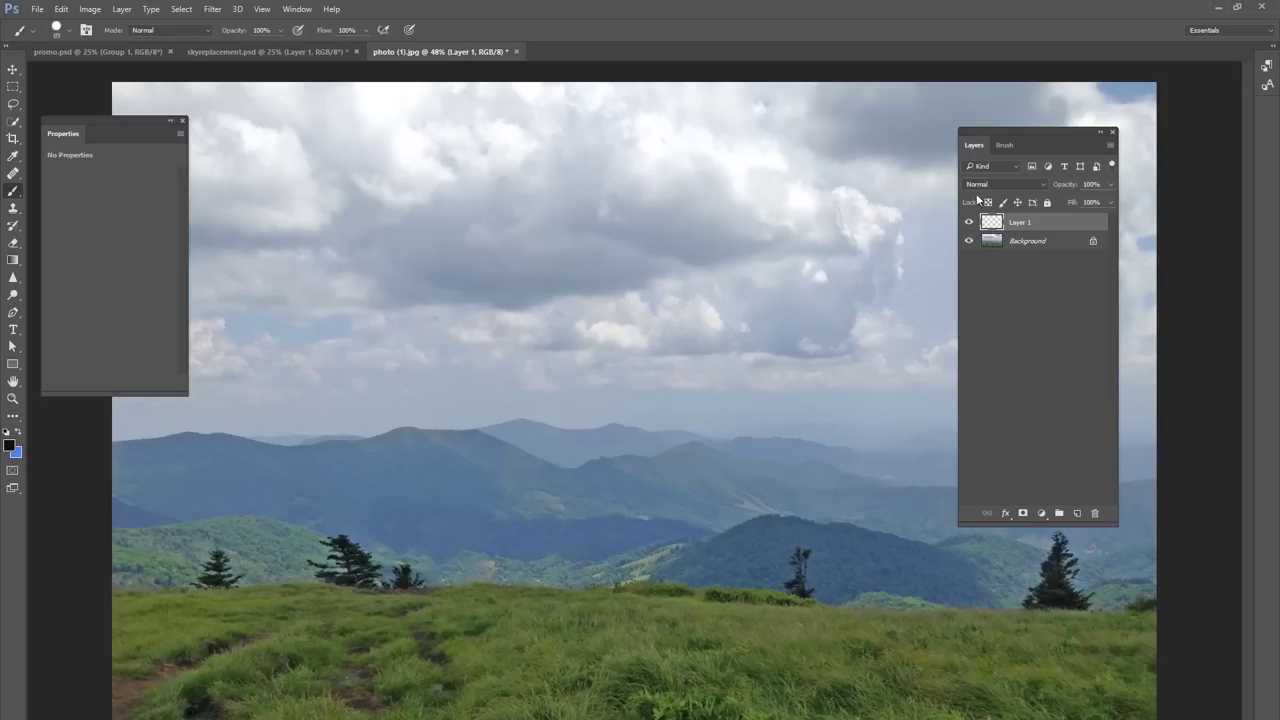
- Set the brush size to fade along strokes over 350 steps
{"action": "left_click", "coordinate": [1003, 146]}
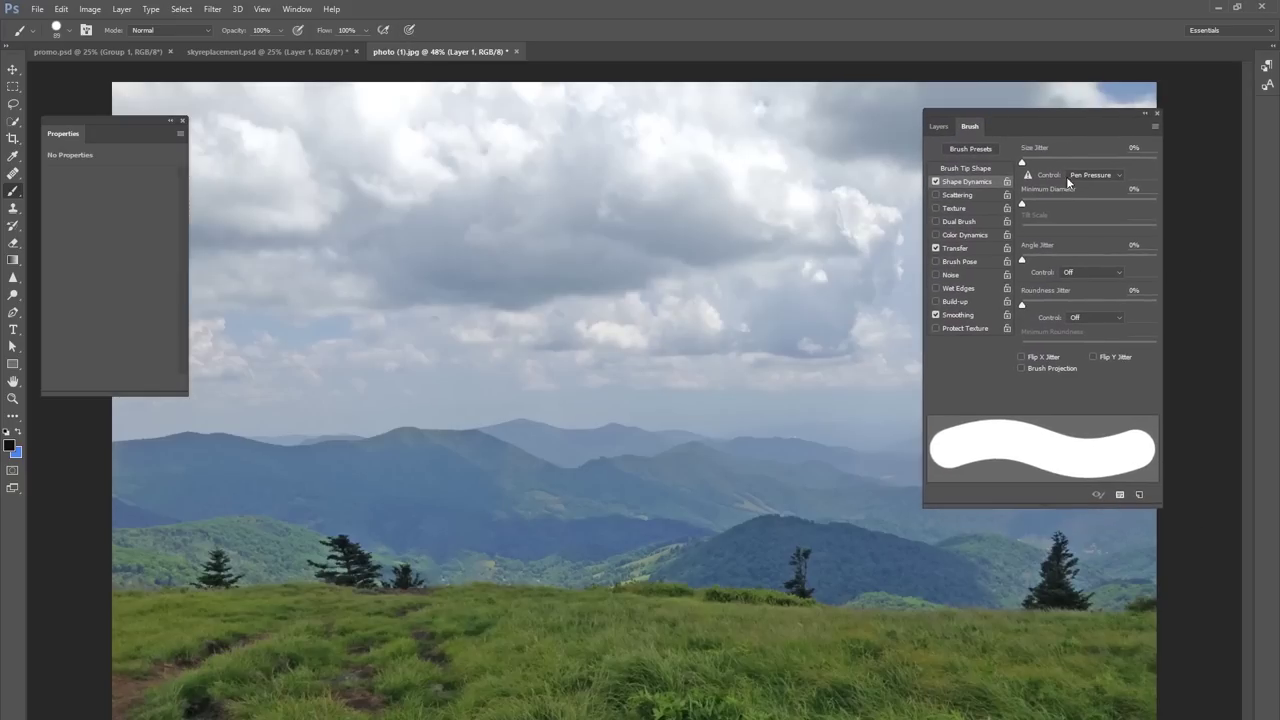
{"action": "left_click", "coordinate": [1084, 175]}
{"action": "left_click", "coordinate": [1118, 191]}
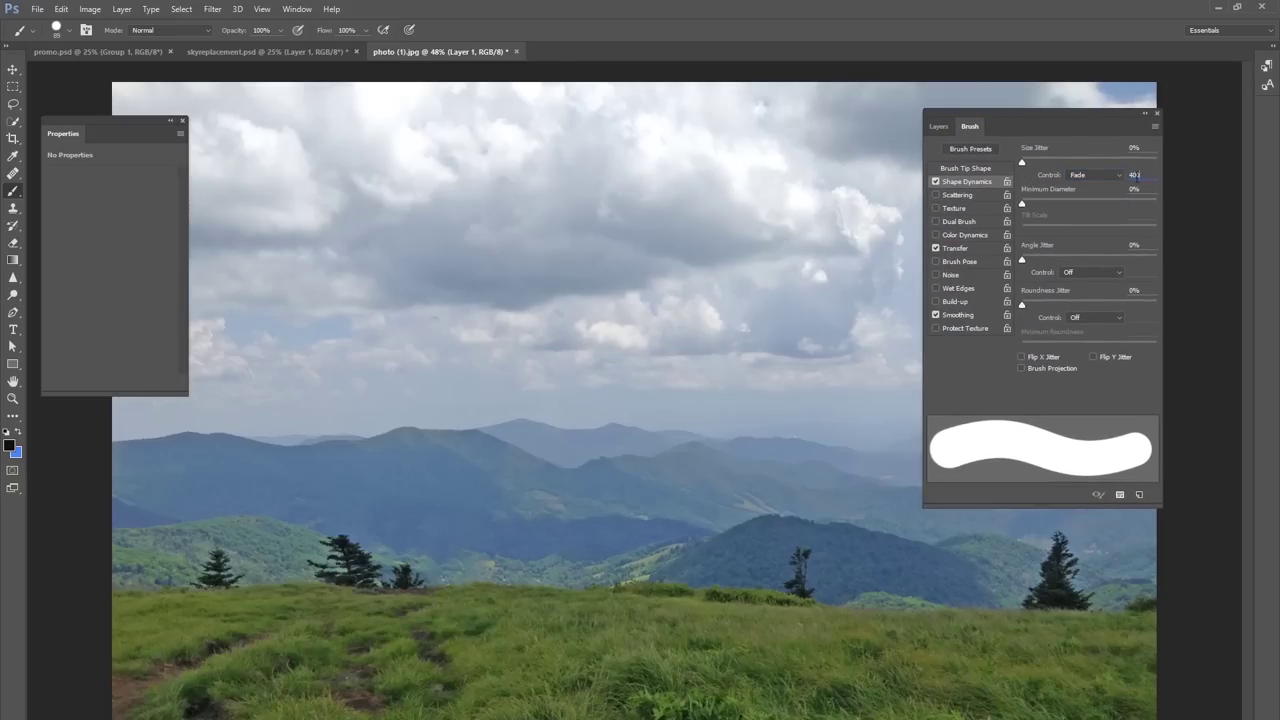
{"action": "type", "text": "350"}
- Paint a tapering black trunk with a branch up to the left
{"action": "left_click", "coordinate": [586, 681]}
{"action": "mouse_move", "coordinate": [586, 681]}
{"action": "left_mouse_down"}
{"action": "mouse_move", "coordinate": [582, 588]}
{"action": "mouse_move", "coordinate": [601, 466]}
{"action": "mouse_move", "coordinate": [538, 228]}
{"action": "left_mouse_up"}
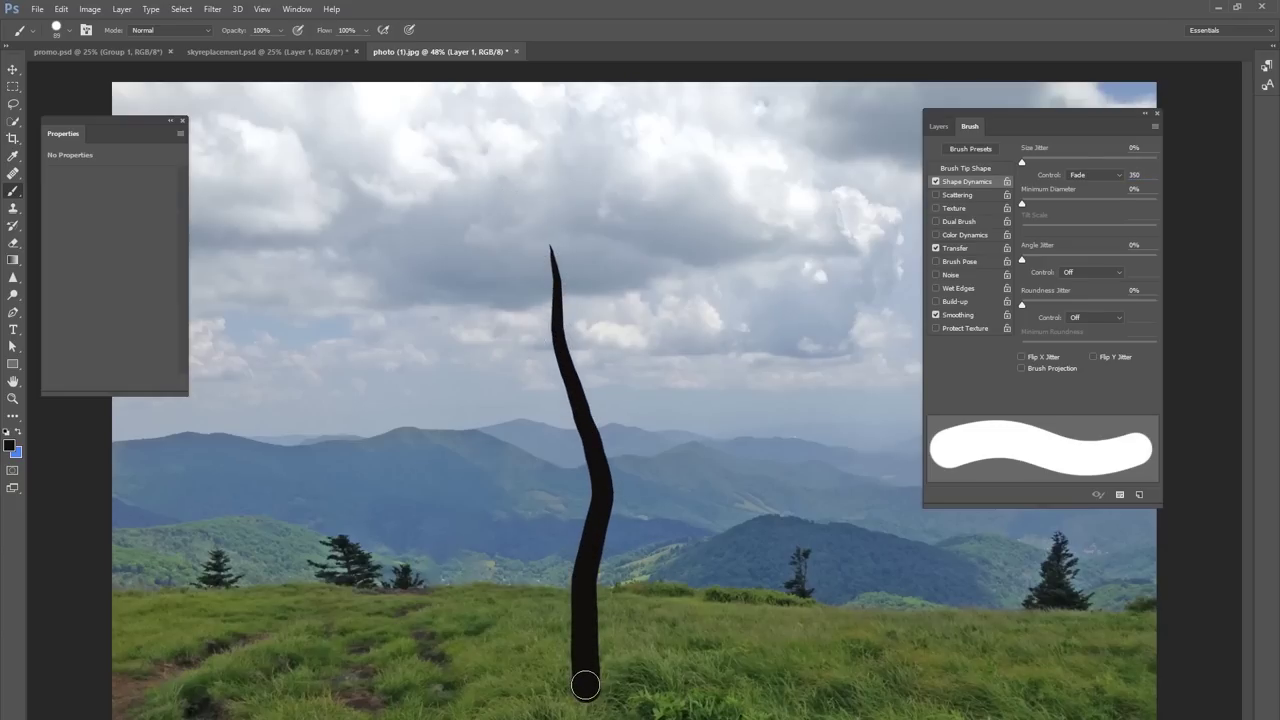
{"action": "mouse_move", "coordinate": [586, 676]}
{"action": "left_mouse_down"}
{"action": "mouse_move", "coordinate": [607, 469]}
{"action": "mouse_move", "coordinate": [577, 360]}
{"action": "mouse_move", "coordinate": [599, 322]}
{"action": "mouse_move", "coordinate": [656, 285]}
{"action": "left_mouse_up"}
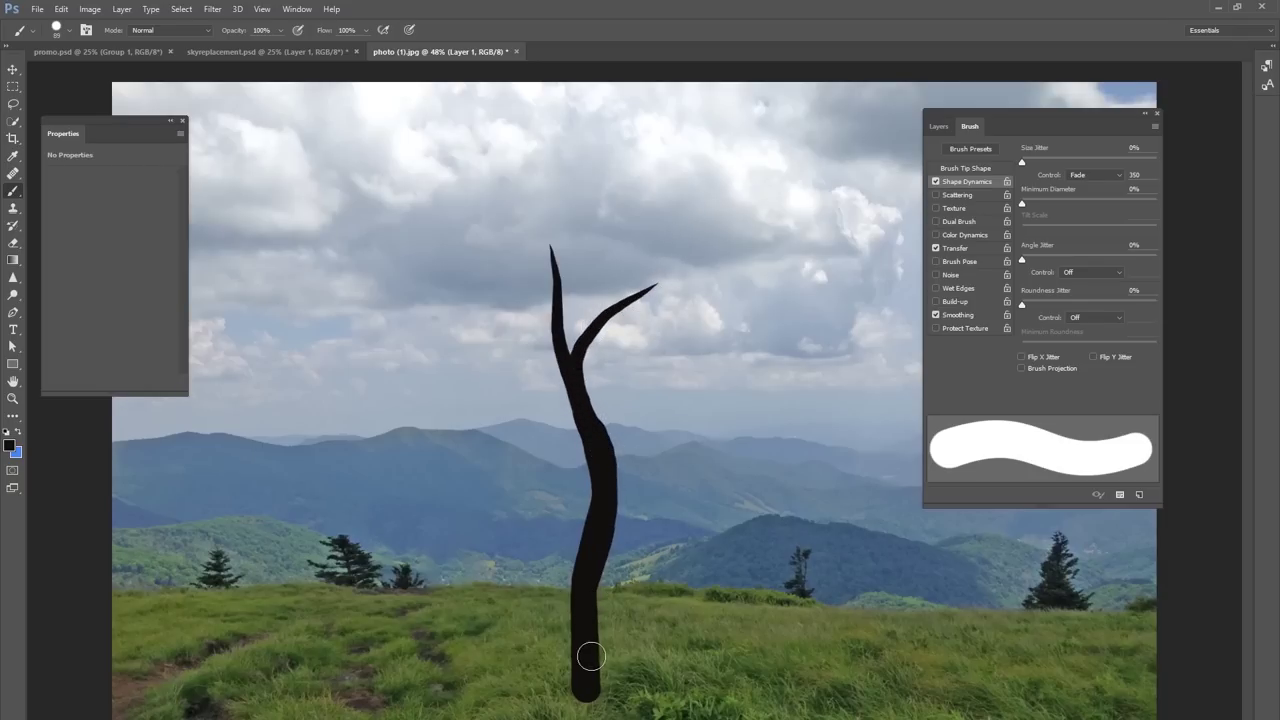
{"action": "mouse_move", "coordinate": [592, 673]}
{"action": "left_mouse_down"}
{"action": "mouse_move", "coordinate": [603, 476]}
{"action": "mouse_move", "coordinate": [586, 436]}
{"action": "mouse_move", "coordinate": [420, 320]}
{"action": "left_mouse_up"}
- With a smaller brush, paint thinner branches to the right and left
{"action": "right_click", "coordinate": [600, 348]}
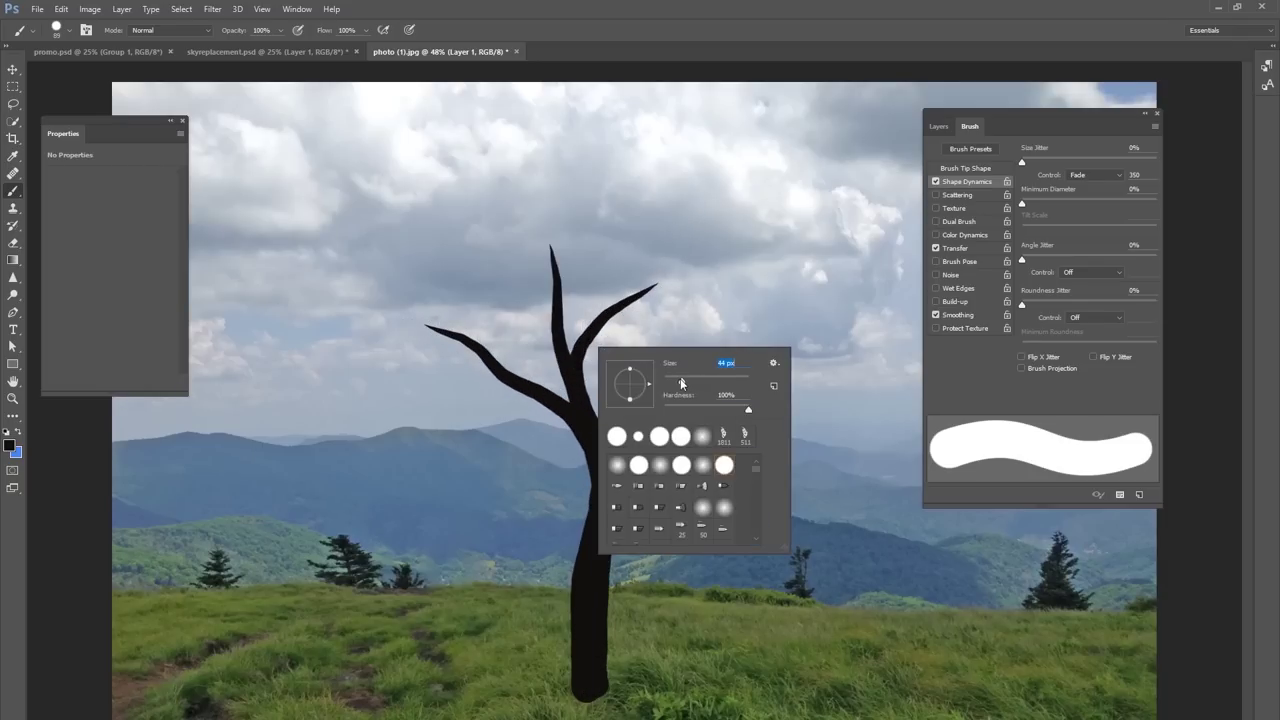
{"action": "key", "text": "bracketleft"}
{"action": "key", "text": "Return"}
{"action": "mouse_move", "coordinate": [582, 400]}
{"action": "left_mouse_down"}
{"action": "mouse_move", "coordinate": [591, 335]}
{"action": "mouse_move", "coordinate": [690, 315]}
{"action": "left_mouse_up"}
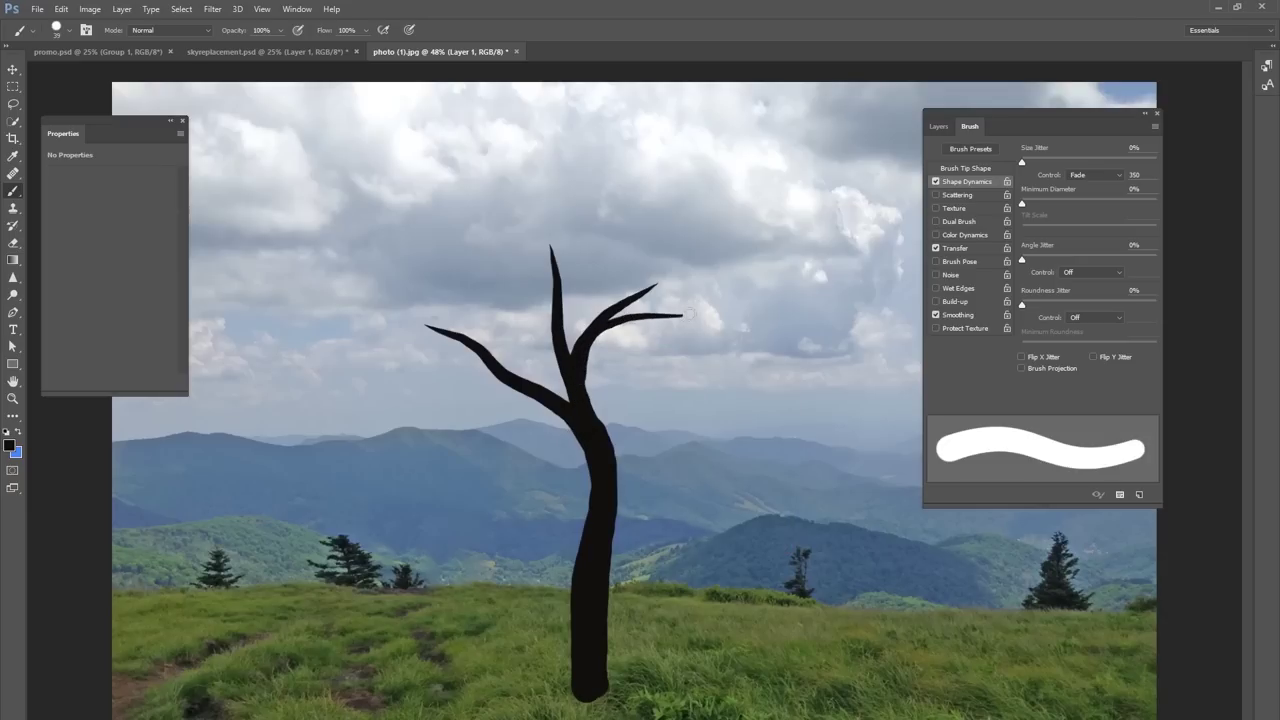
{"action": "mouse_move", "coordinate": [590, 340]}
{"action": "left_mouse_down"}
{"action": "mouse_move", "coordinate": [620, 321]}
{"action": "mouse_move", "coordinate": [711, 330]}
{"action": "mouse_move", "coordinate": [760, 278]}
{"action": "left_mouse_up"}
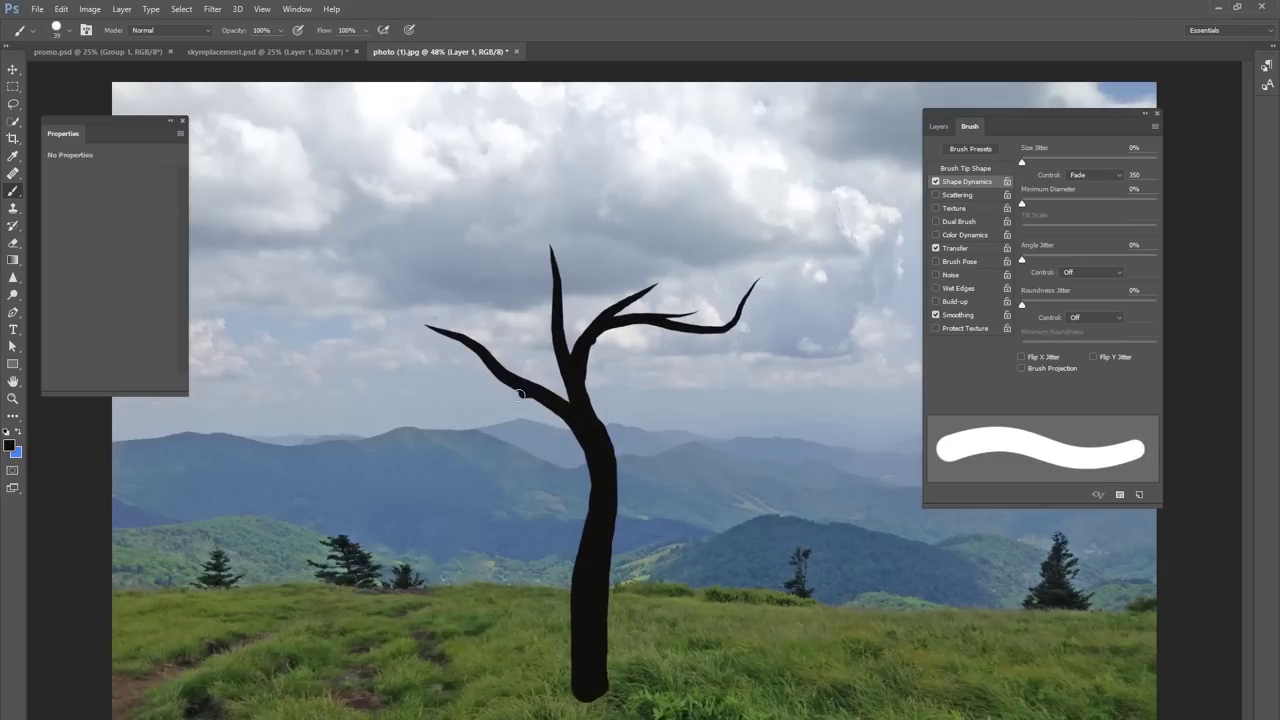
{"action": "left_click_drag", "start_coordinate": [524, 394], "coordinate": [397, 412]}
{"action": "mouse_move", "coordinate": [530, 392]}
{"action": "left_mouse_down"}
{"action": "mouse_move", "coordinate": [415, 282]}
{"action": "mouse_move", "coordinate": [376, 277]}
{"action": "left_mouse_up"}
- Shrink the brush to 10 px and add thin twigs to the branches
{"action": "right_click", "coordinate": [561, 279]}
{"action": "key", "text": "bracketleft"}
{"action": "key", "text": "bracketleft"}
{"action": "key", "text": "bracketleft"}
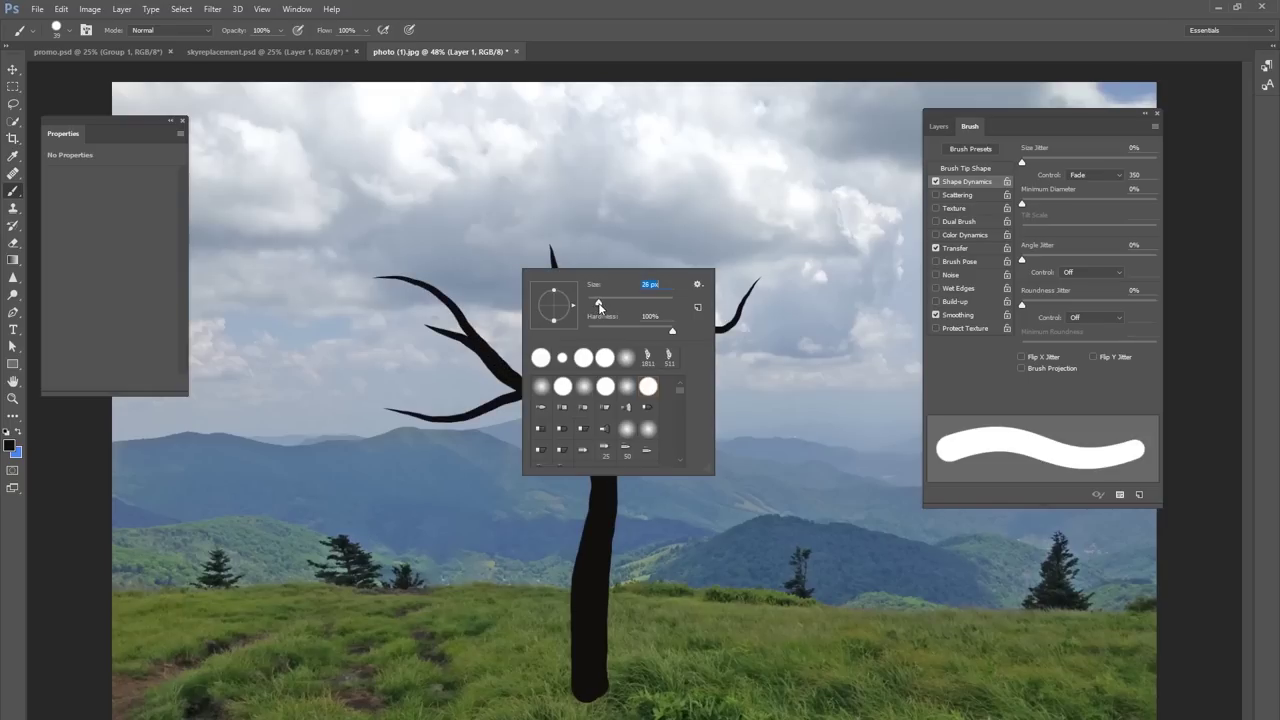
{"action": "key", "text": "Return"}
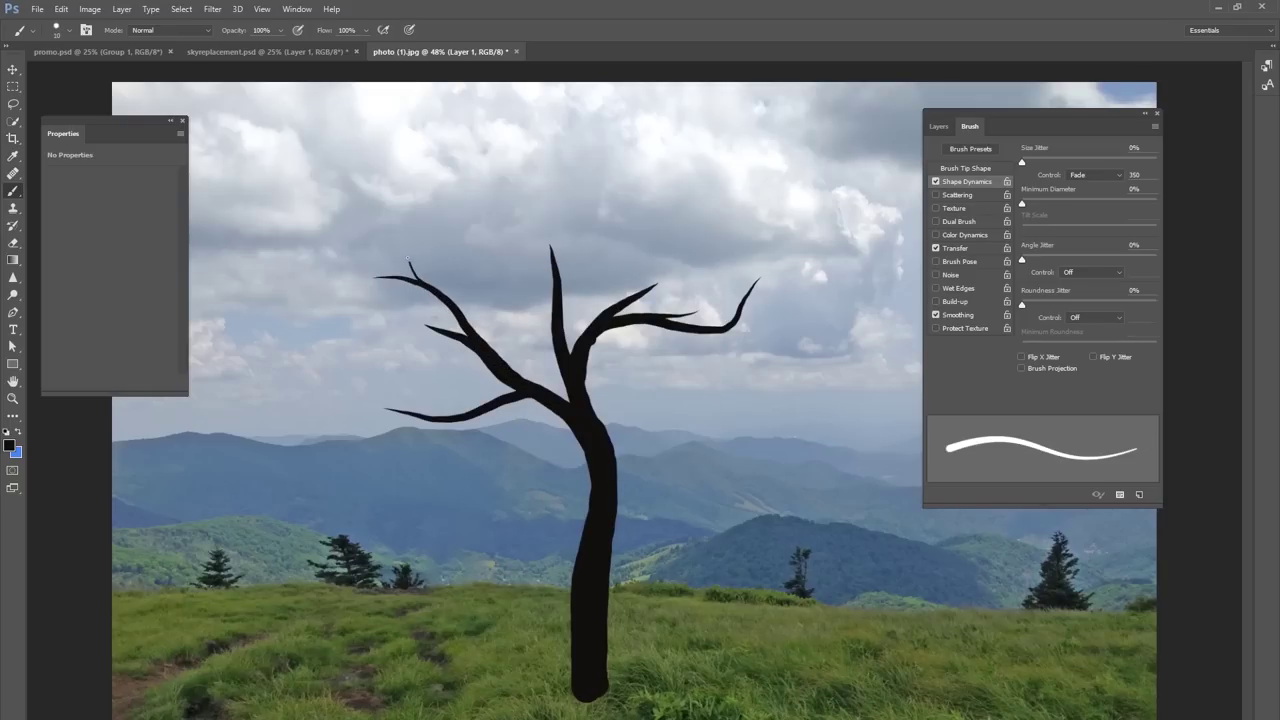
{"action": "left_click_drag", "start_coordinate": [406, 282], "coordinate": [344, 296]}
{"action": "left_click_drag", "start_coordinate": [440, 412], "coordinate": [374, 399]}
{"action": "left_click_drag", "start_coordinate": [608, 304], "coordinate": [658, 254]}
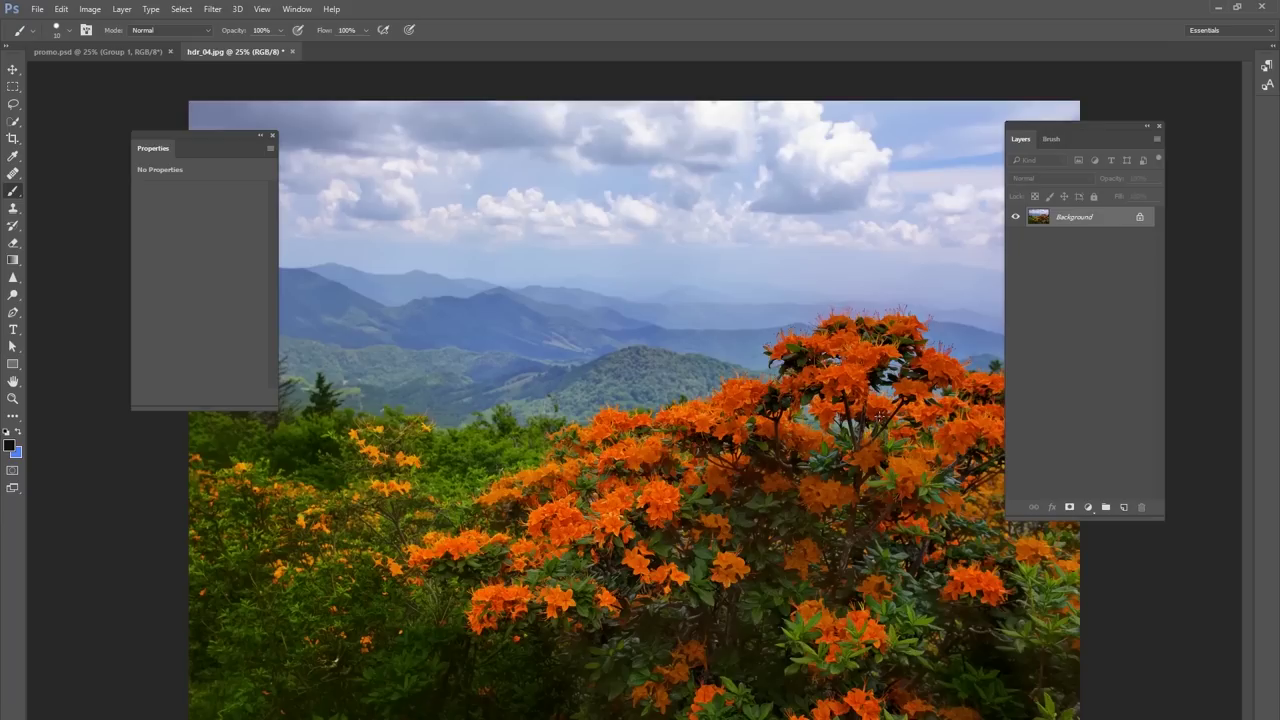
- Add a Hue/Saturation layer with its Reds range sampled from the orange flowers
{"action": "left_click", "coordinate": [1089, 508]}
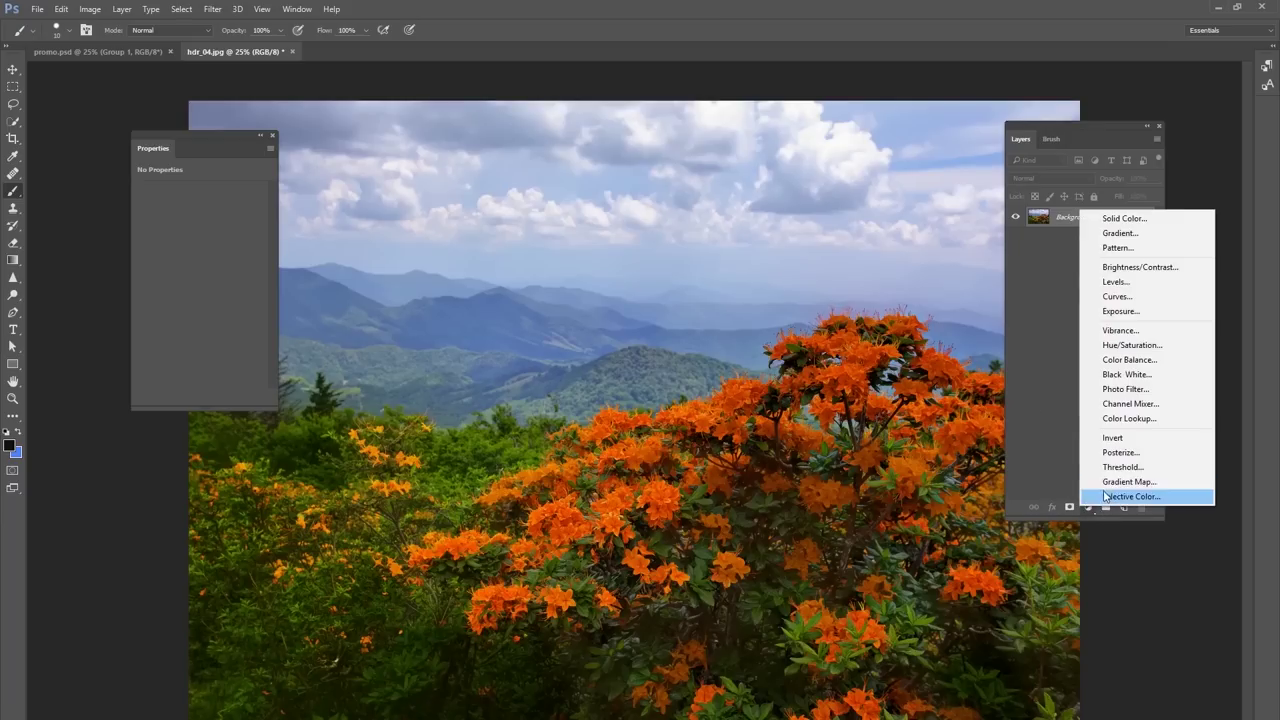
{"action": "left_click", "coordinate": [1129, 345]}
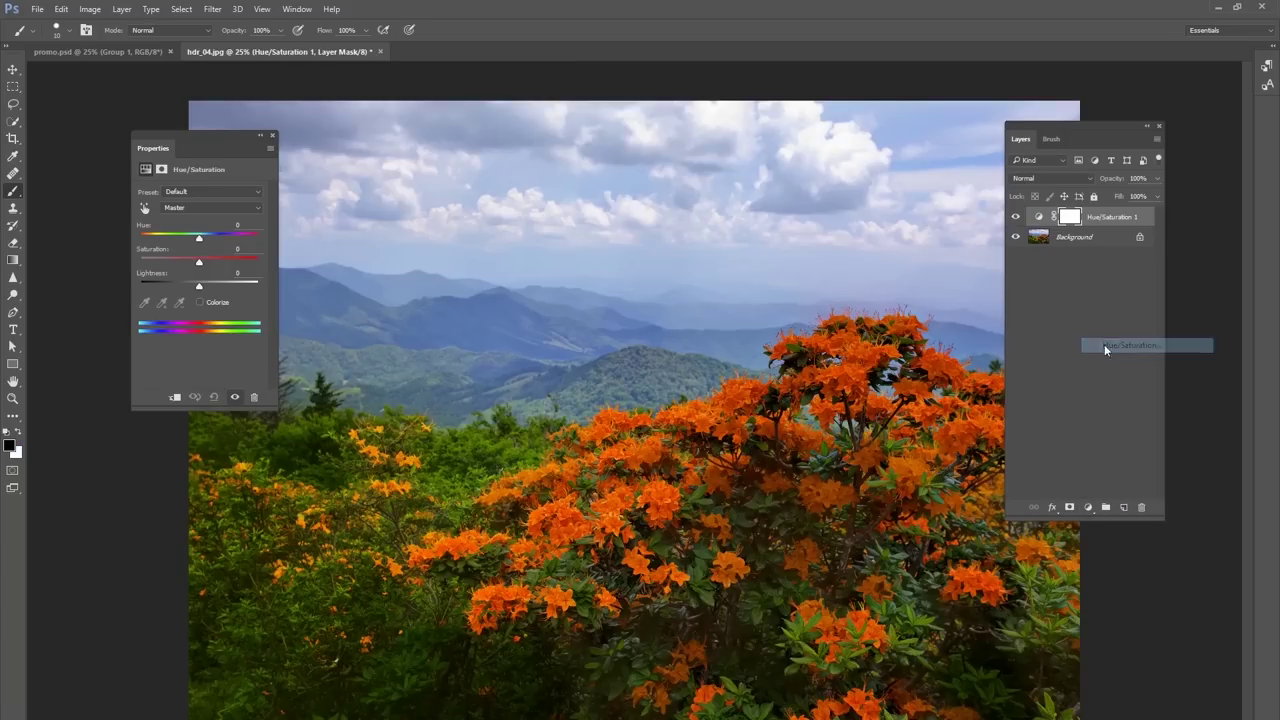
{"action": "left_click", "coordinate": [204, 207]}
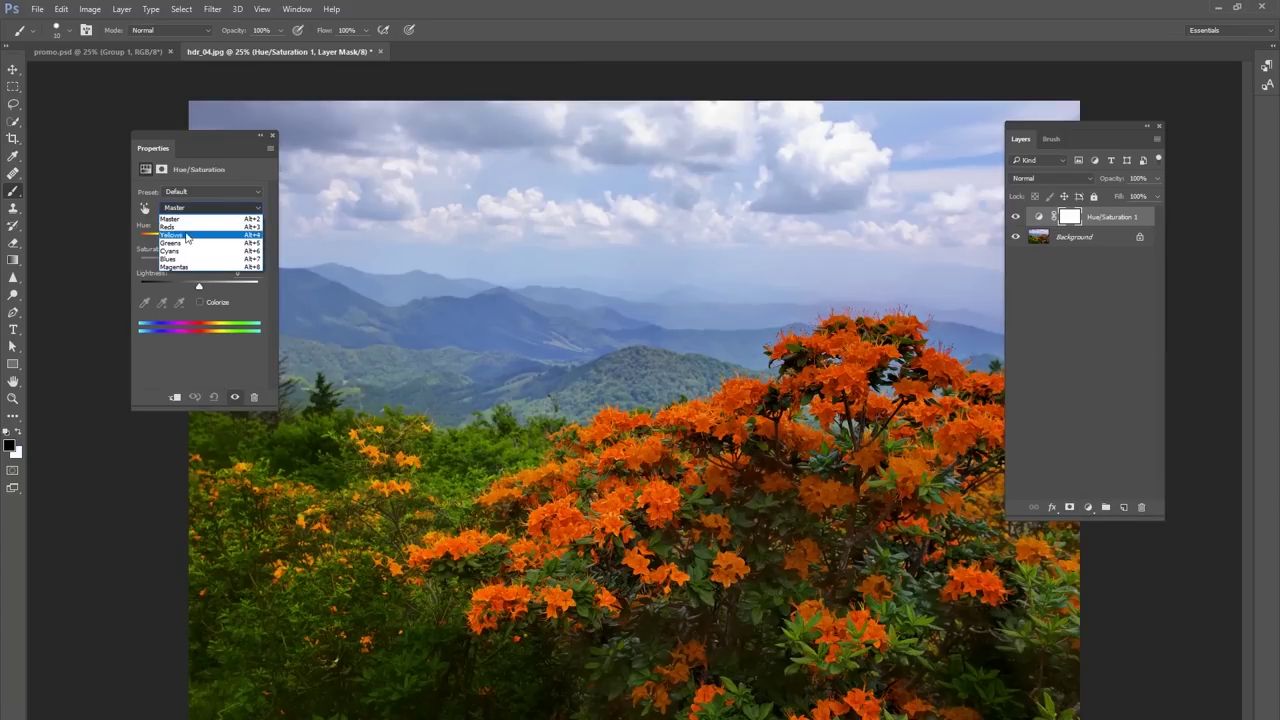
{"action": "left_click", "coordinate": [181, 227]}
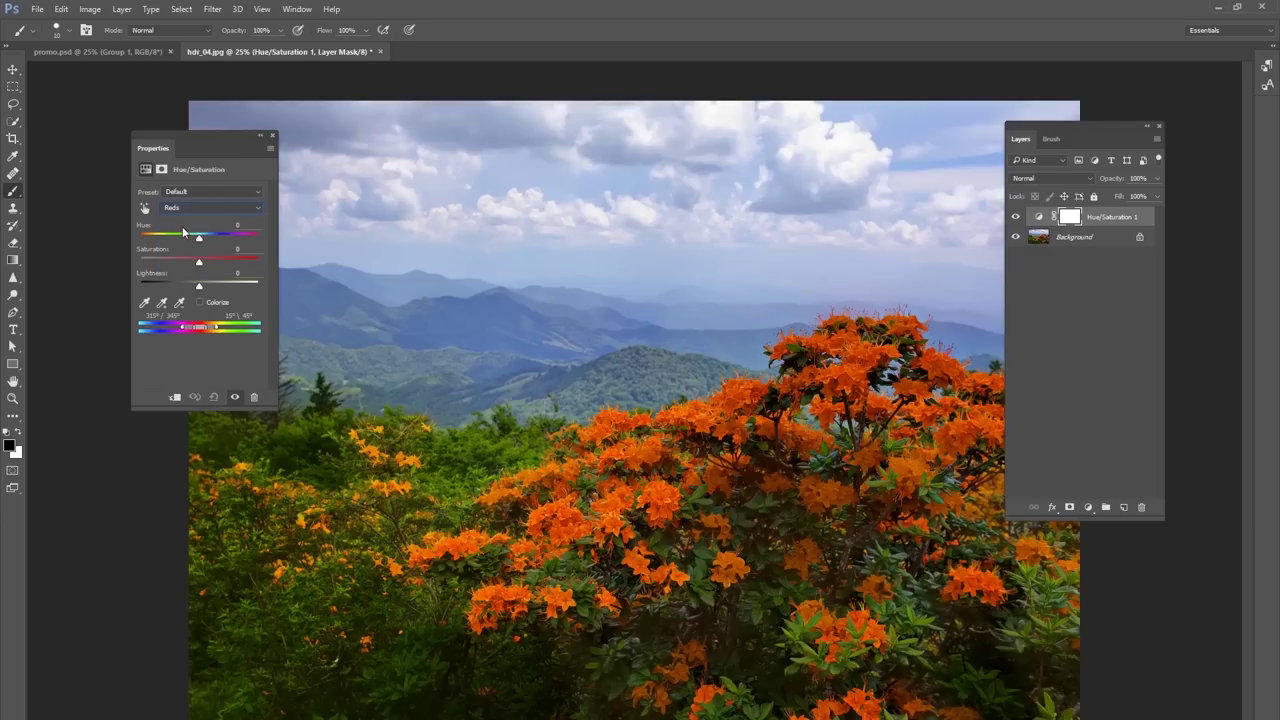
{"action": "left_click", "coordinate": [143, 303]}
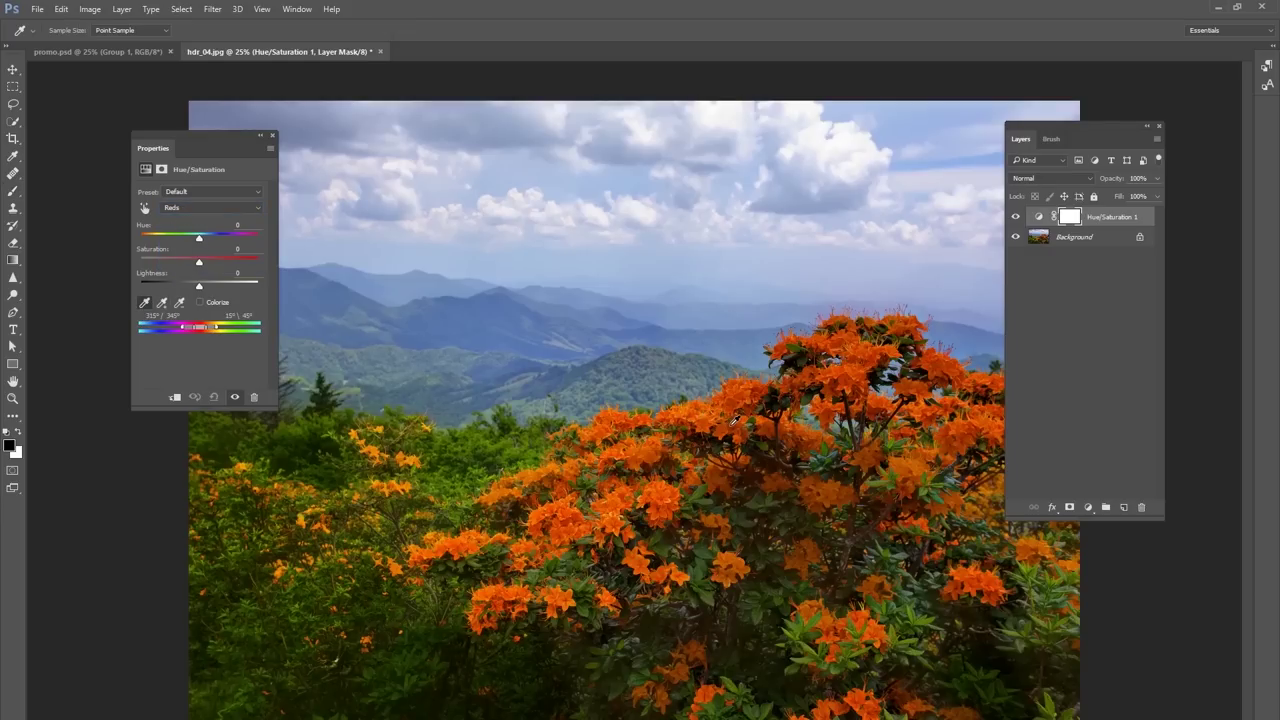
{"action": "left_click", "coordinate": [737, 419]}
- Set Yellows, Greens, Cyans, Blues and Magentas saturation to -100
{"action": "left_click", "coordinate": [193, 210]}
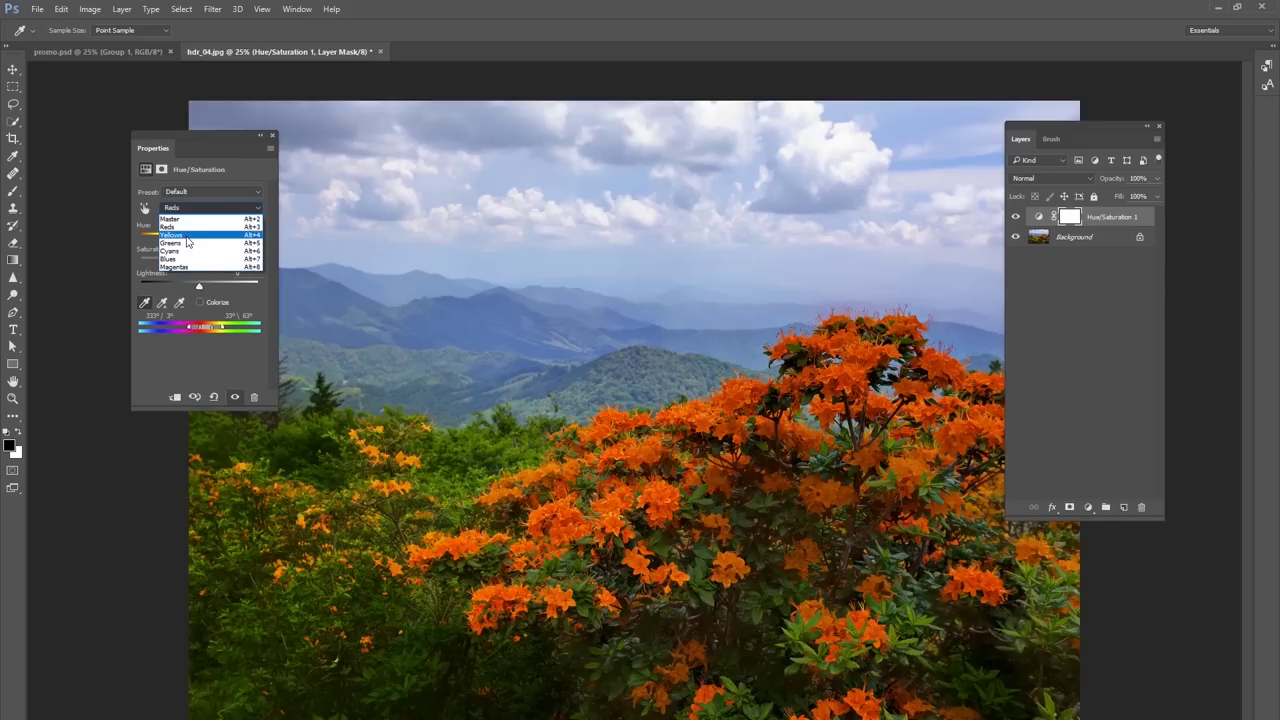
{"action": "left_click", "coordinate": [186, 236]}
{"action": "left_click_drag", "start_coordinate": [199, 261], "coordinate": [138, 263]}
{"action": "left_click", "coordinate": [197, 209]}
{"action": "left_click", "coordinate": [186, 238]}
{"action": "left_click", "coordinate": [197, 209]}
{"action": "left_click", "coordinate": [186, 247]}
{"action": "left_click", "coordinate": [185, 212]}
{"action": "left_click", "coordinate": [186, 259]}
{"action": "left_click", "coordinate": [184, 209]}
{"action": "left_click", "coordinate": [185, 268]}
{"action": "right_click", "coordinate": [124, 271]}
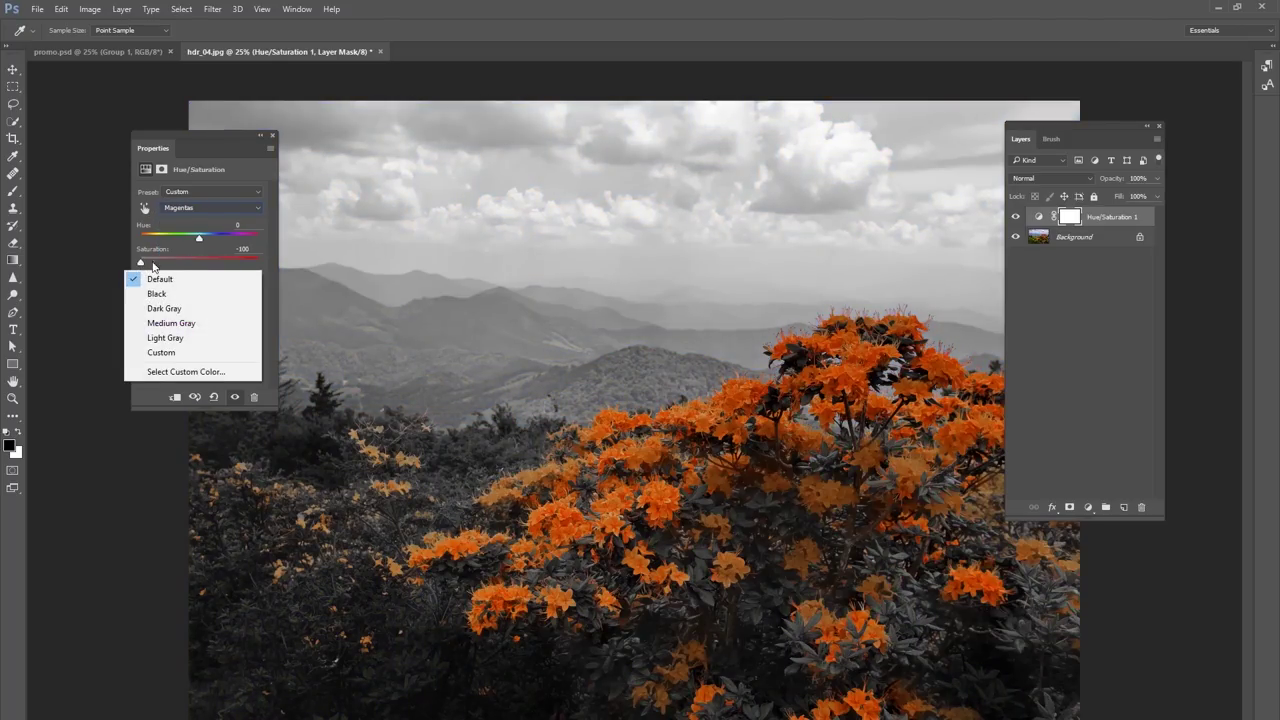
{"action": "key", "text": "Escape"}
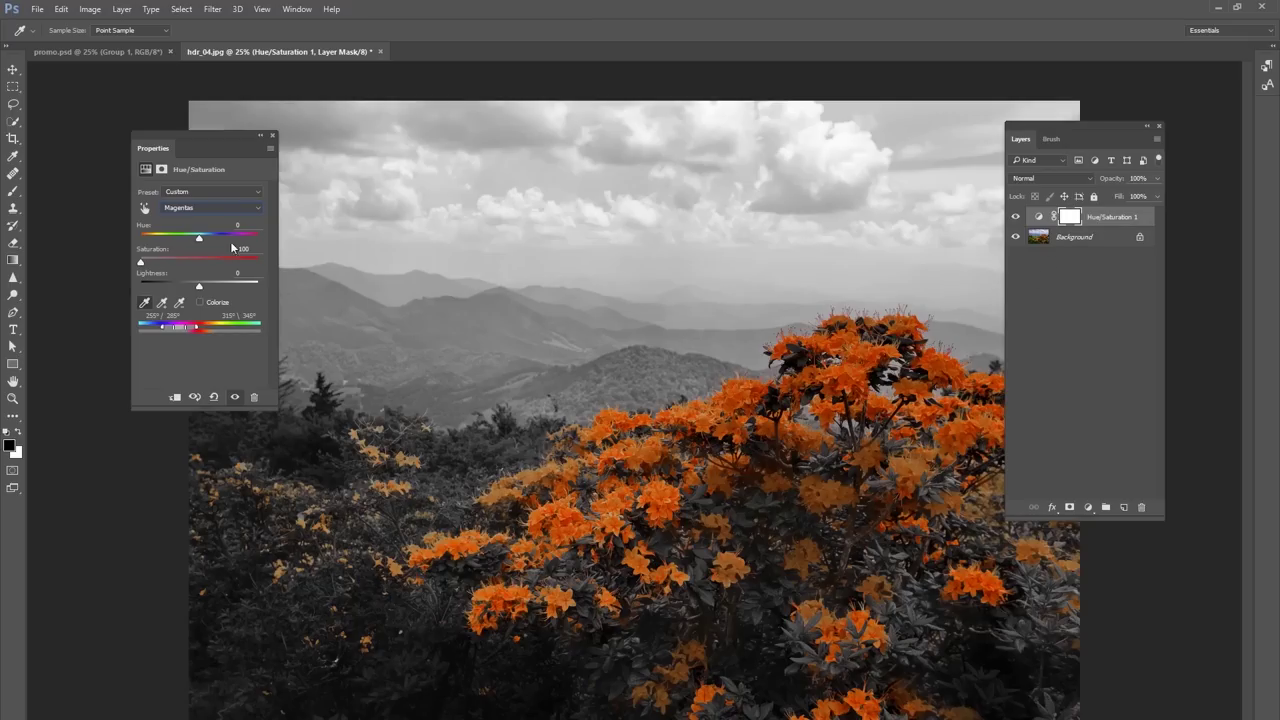
- Shift the Reds hue to -147 to turn the flowers blue
{"action": "left_click", "coordinate": [215, 208]}
{"action": "left_click", "coordinate": [186, 224]}
{"action": "mouse_move", "coordinate": [200, 242]}
{"action": "left_mouse_down"}
{"action": "mouse_move", "coordinate": [150, 251]}
{"action": "mouse_move", "coordinate": [212, 257]}
{"action": "left_mouse_up"}
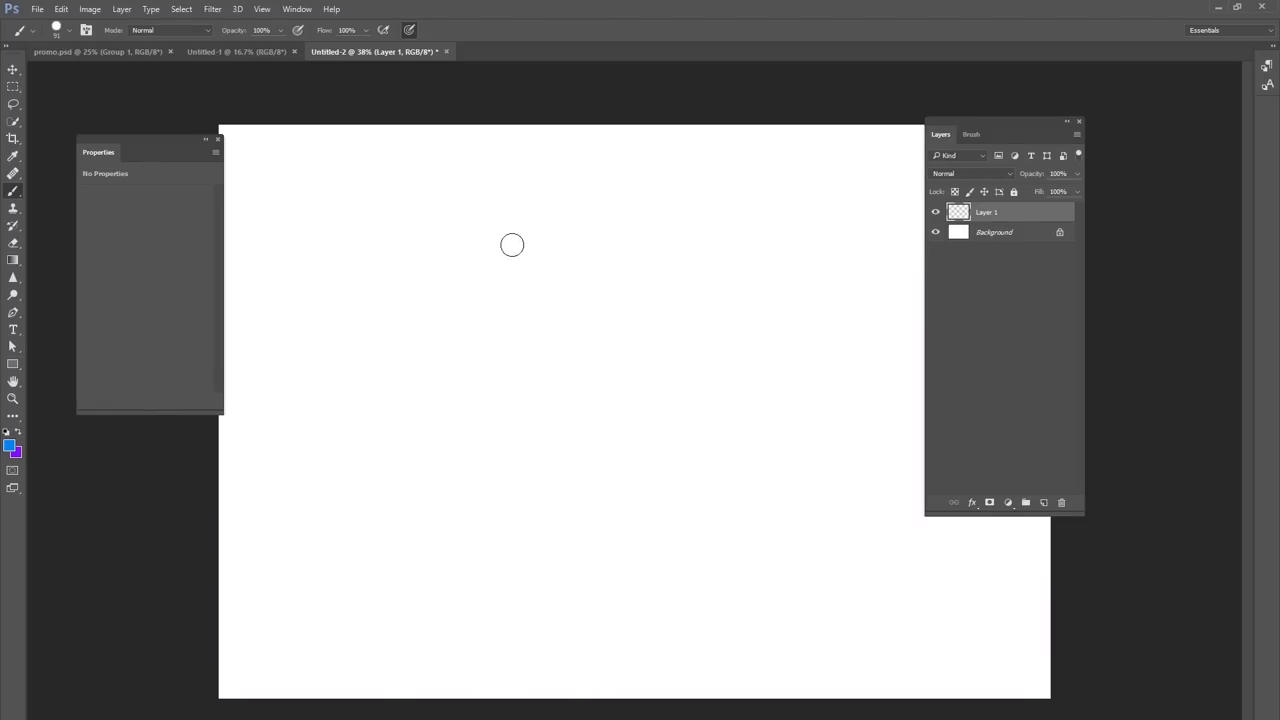
- Paint a plain 146 px blue stroke, then one with 100% size jitter
{"action": "right_click", "coordinate": [364, 300]}
{"action": "left_click_drag", "start_coordinate": [475, 327], "coordinate": [488, 327]}
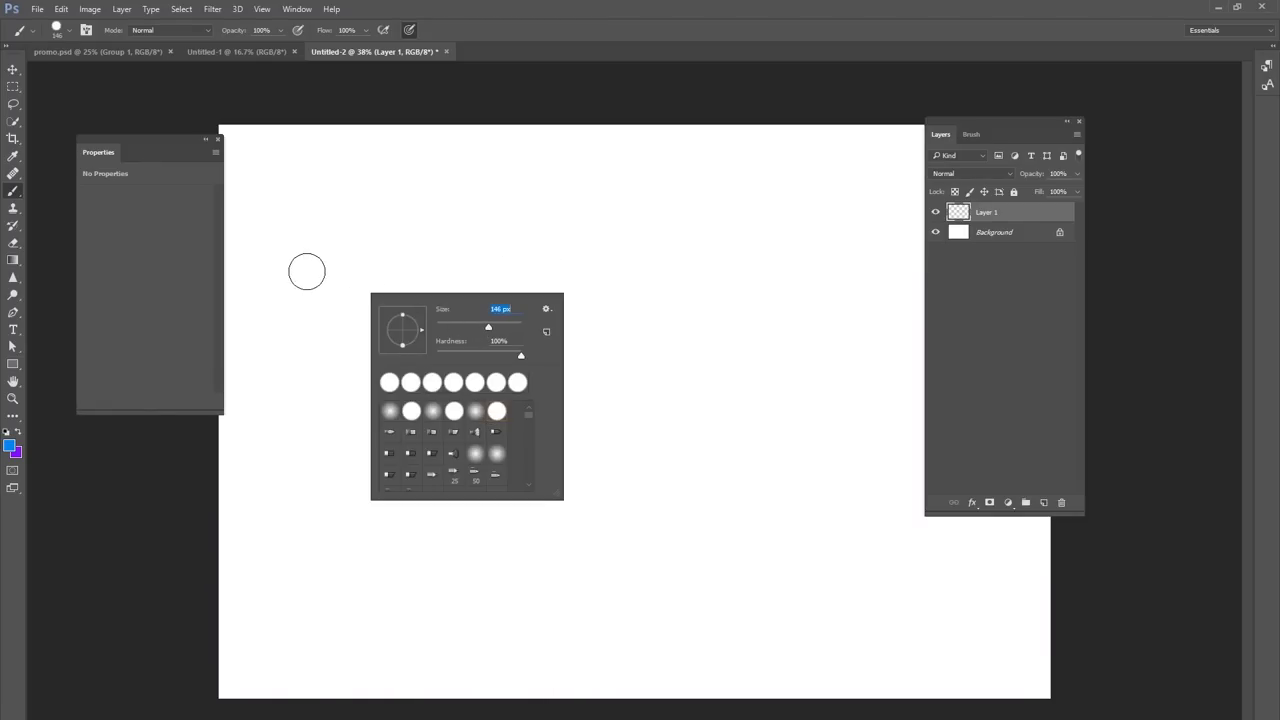
{"action": "left_click_drag", "start_coordinate": [325, 207], "coordinate": [322, 588]}
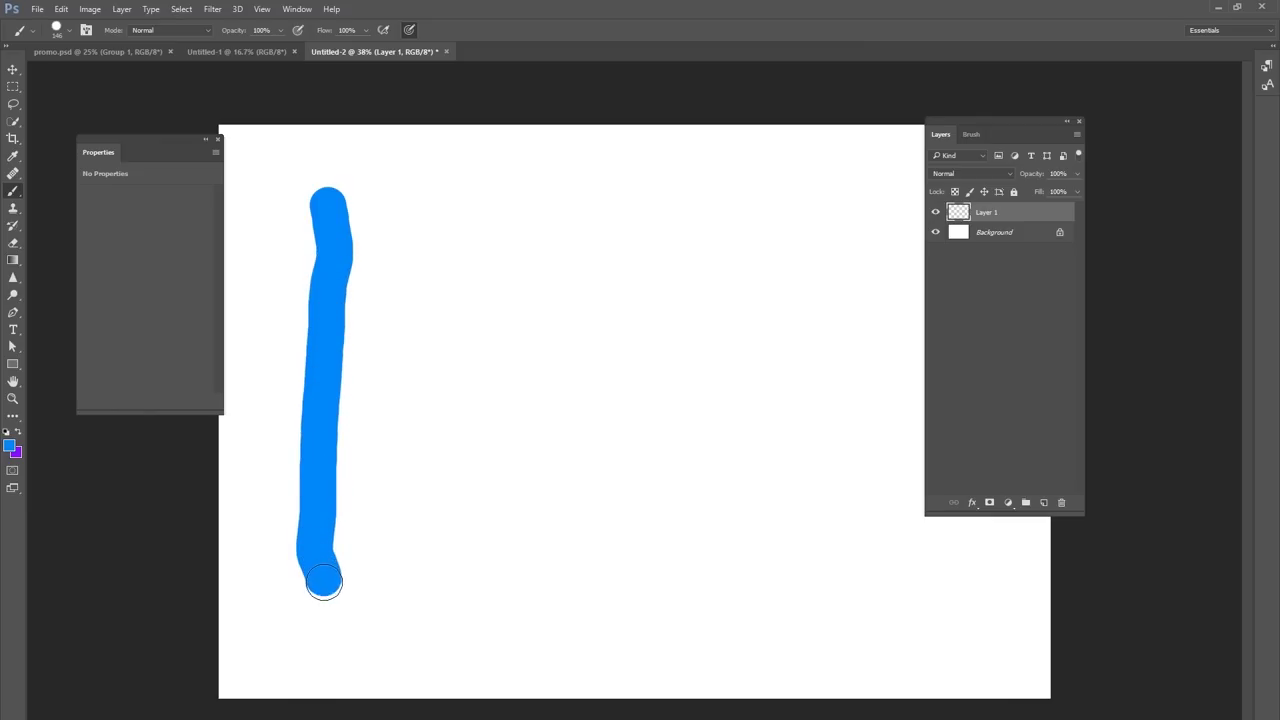
{"action": "left_click", "coordinate": [972, 135]}
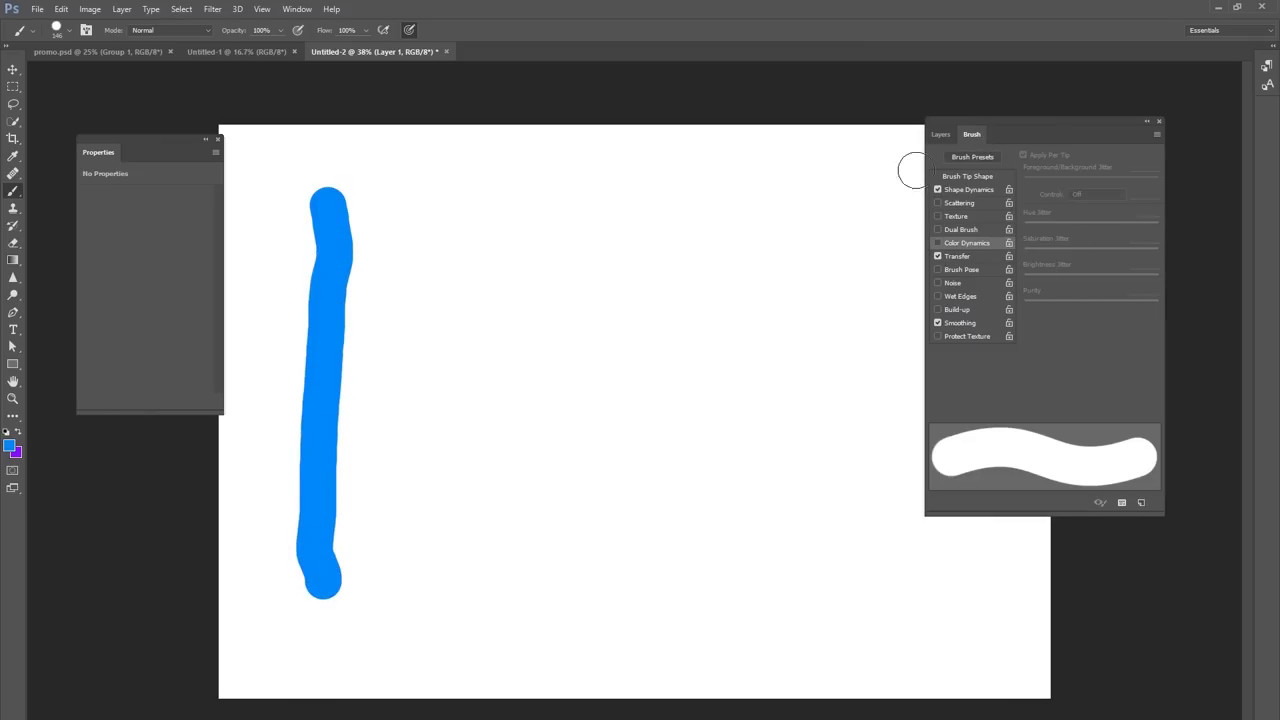
{"action": "left_click_drag", "start_coordinate": [985, 121], "coordinate": [971, 115]}
{"action": "left_click", "coordinate": [946, 182]}
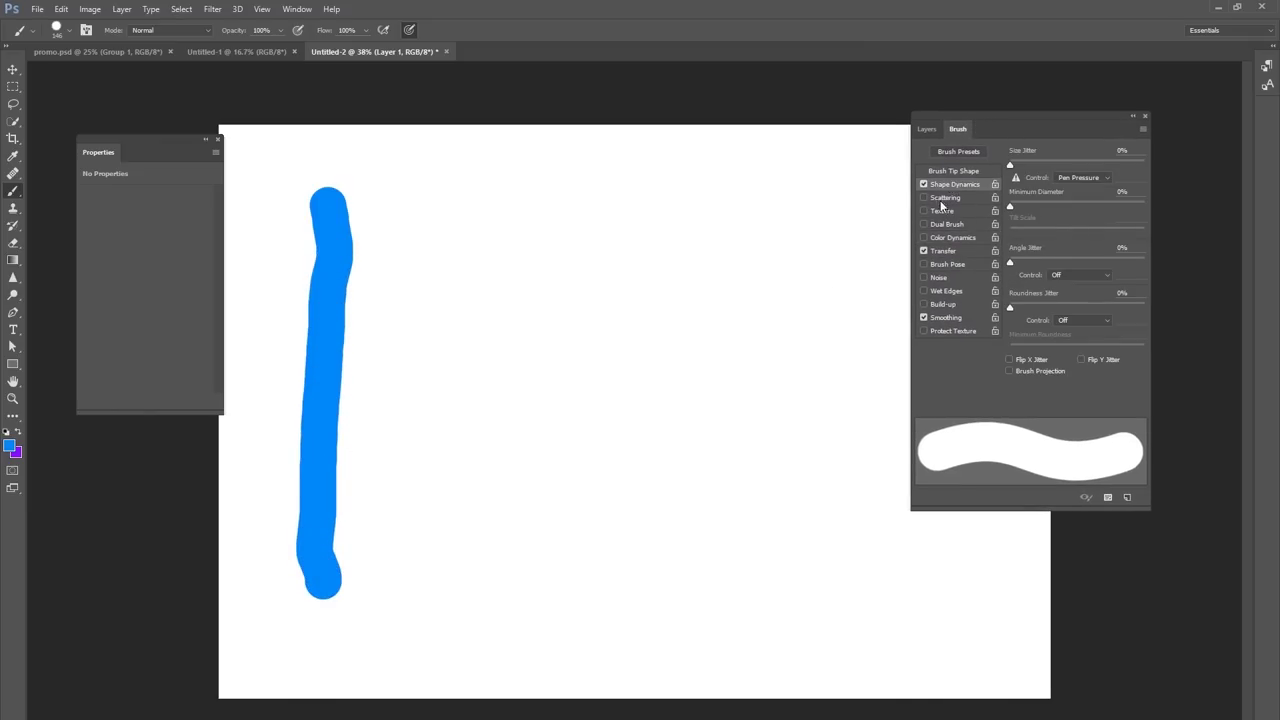
{"action": "left_click_drag", "start_coordinate": [1016, 166], "coordinate": [1148, 173]}
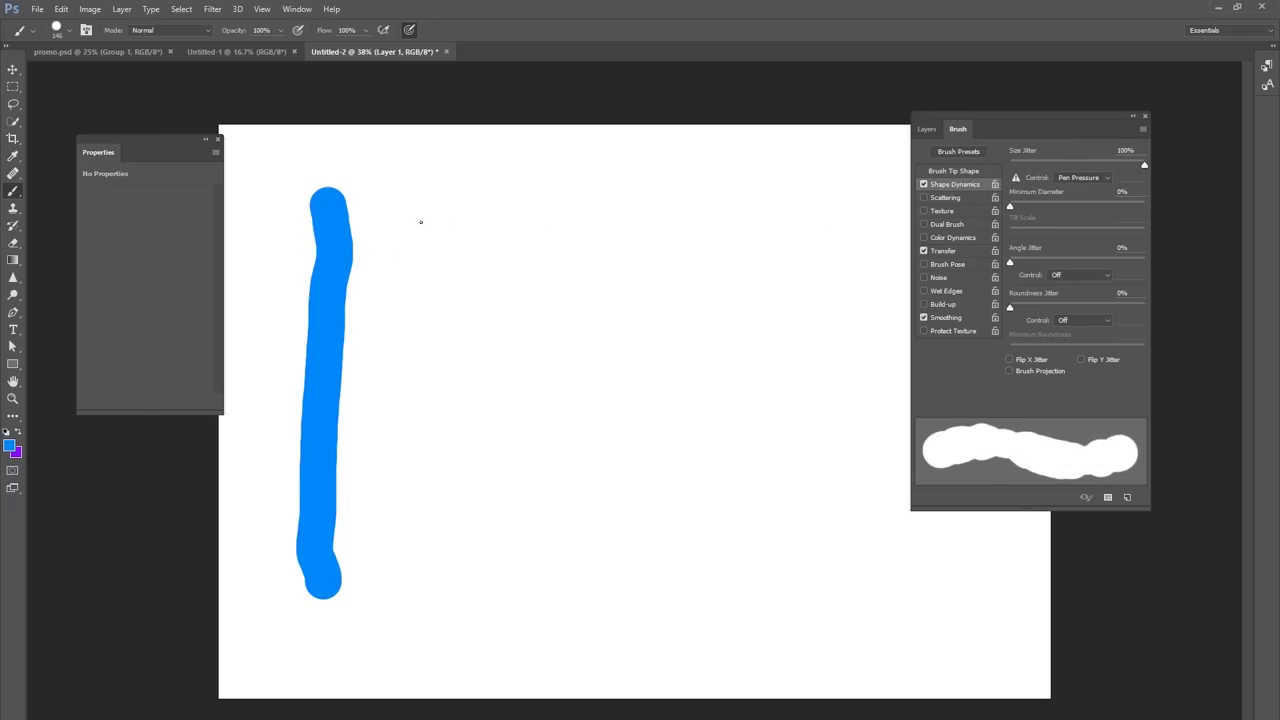
{"action": "left_click_drag", "start_coordinate": [407, 198], "coordinate": [396, 586]}
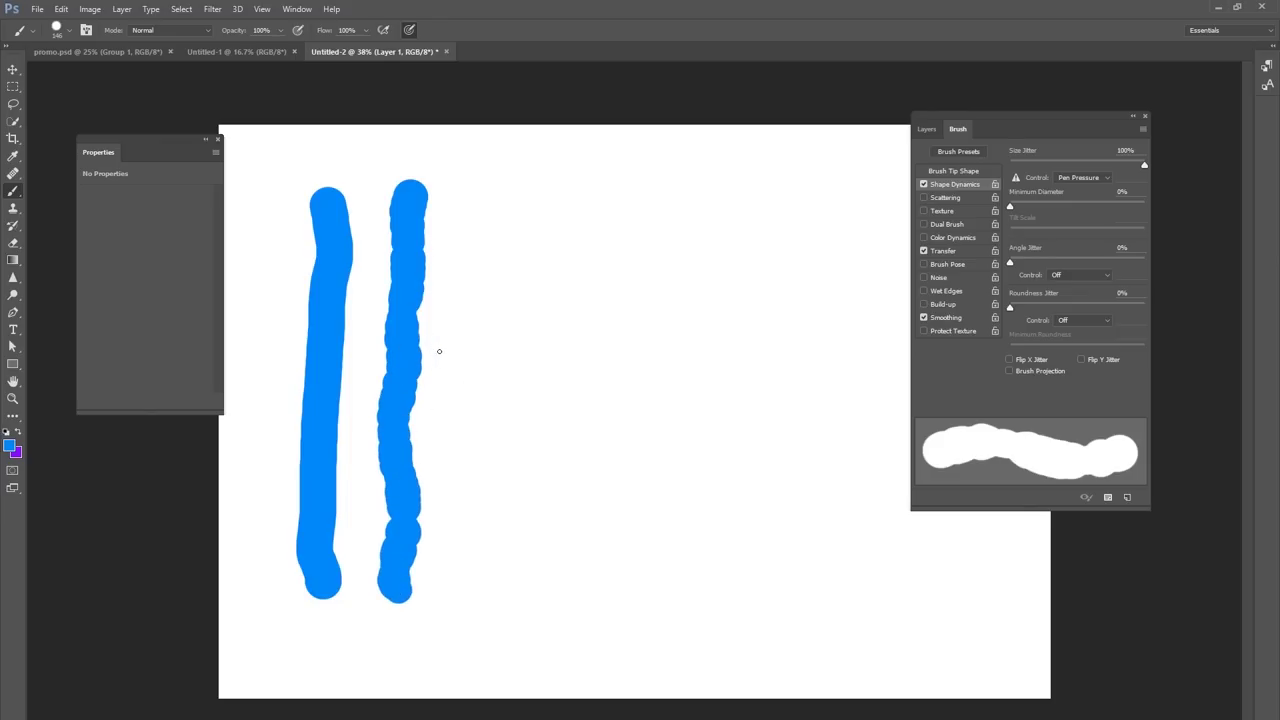
- Paint 28 px strokes with 1000% scattering, then with Color Dynamics added
{"action": "left_click", "coordinate": [965, 198]}
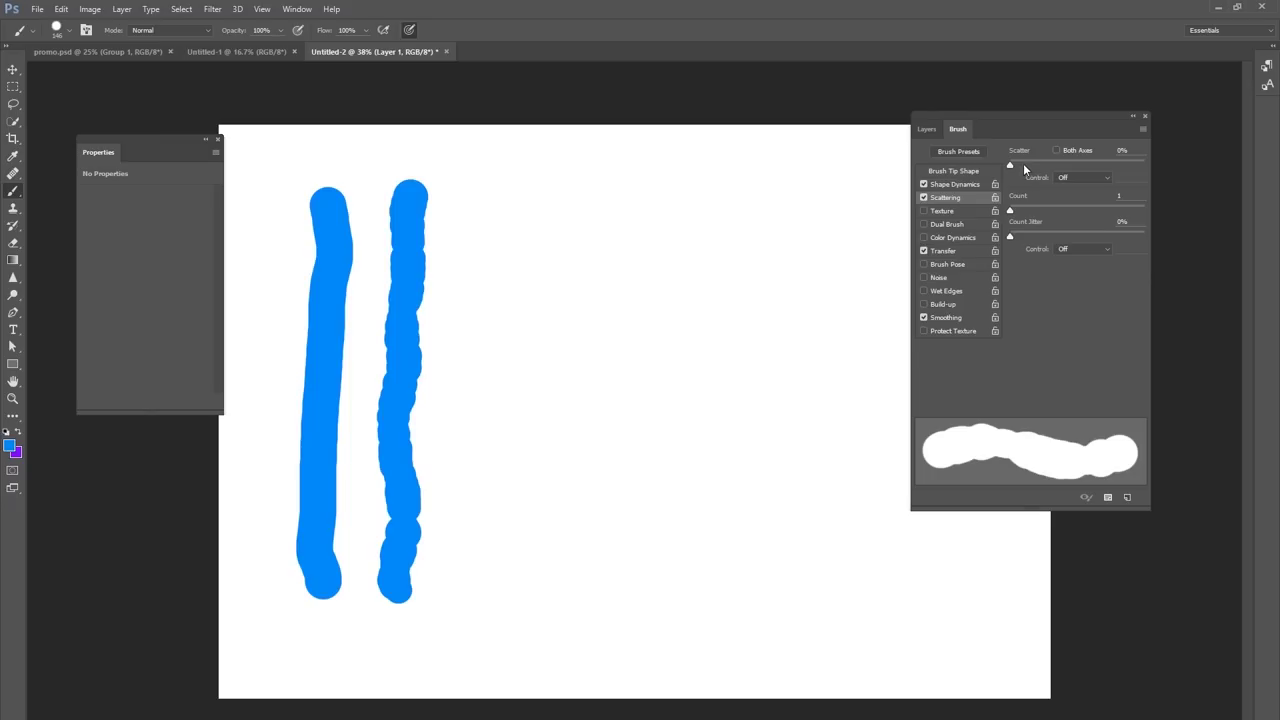
{"action": "left_click_drag", "start_coordinate": [1023, 165], "coordinate": [1144, 165]}
{"action": "right_click", "coordinate": [740, 298]}
{"action": "left_click_drag", "start_coordinate": [740, 296], "coordinate": [726, 298]}
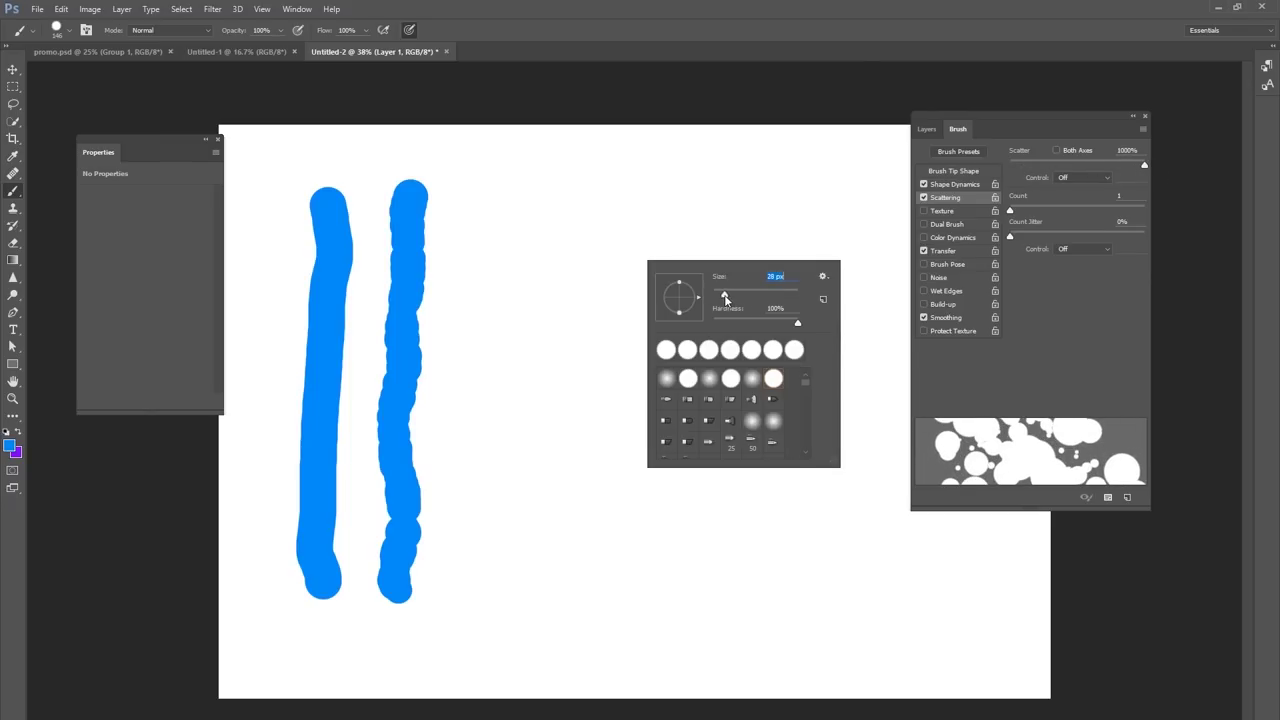
{"action": "left_click_drag", "start_coordinate": [663, 194], "coordinate": [666, 568]}
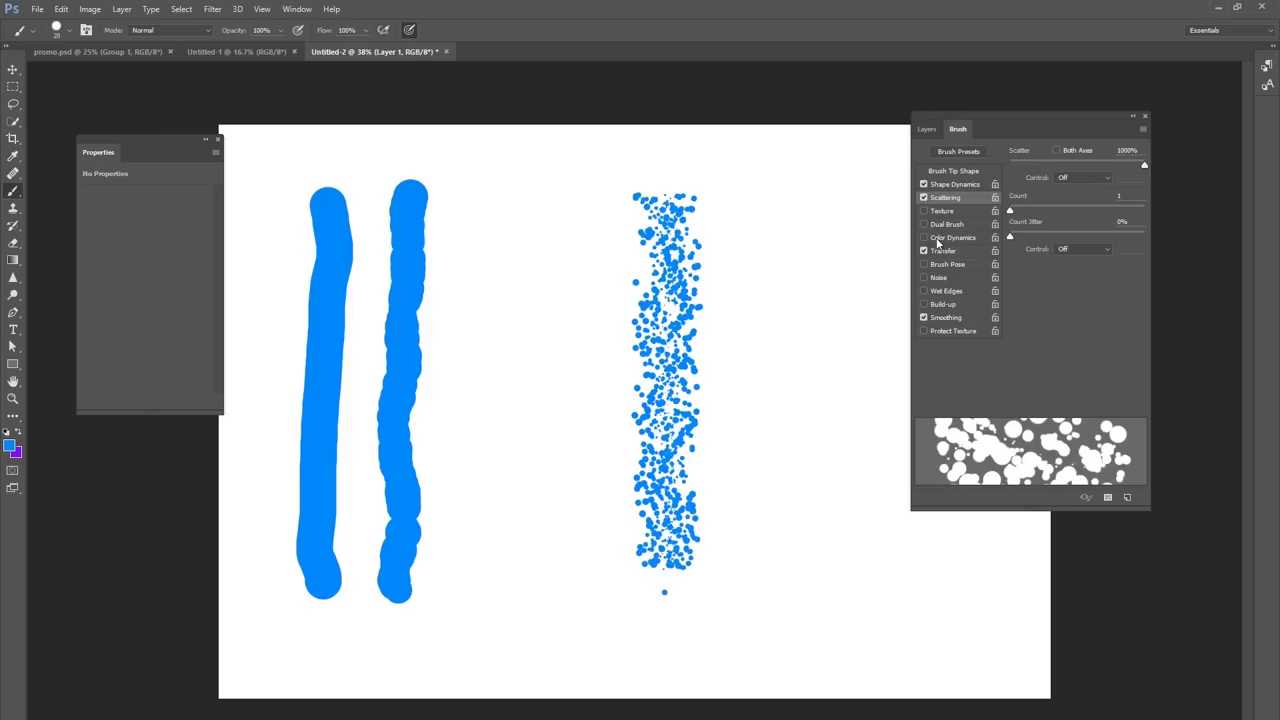
{"action": "left_click", "coordinate": [955, 238]}
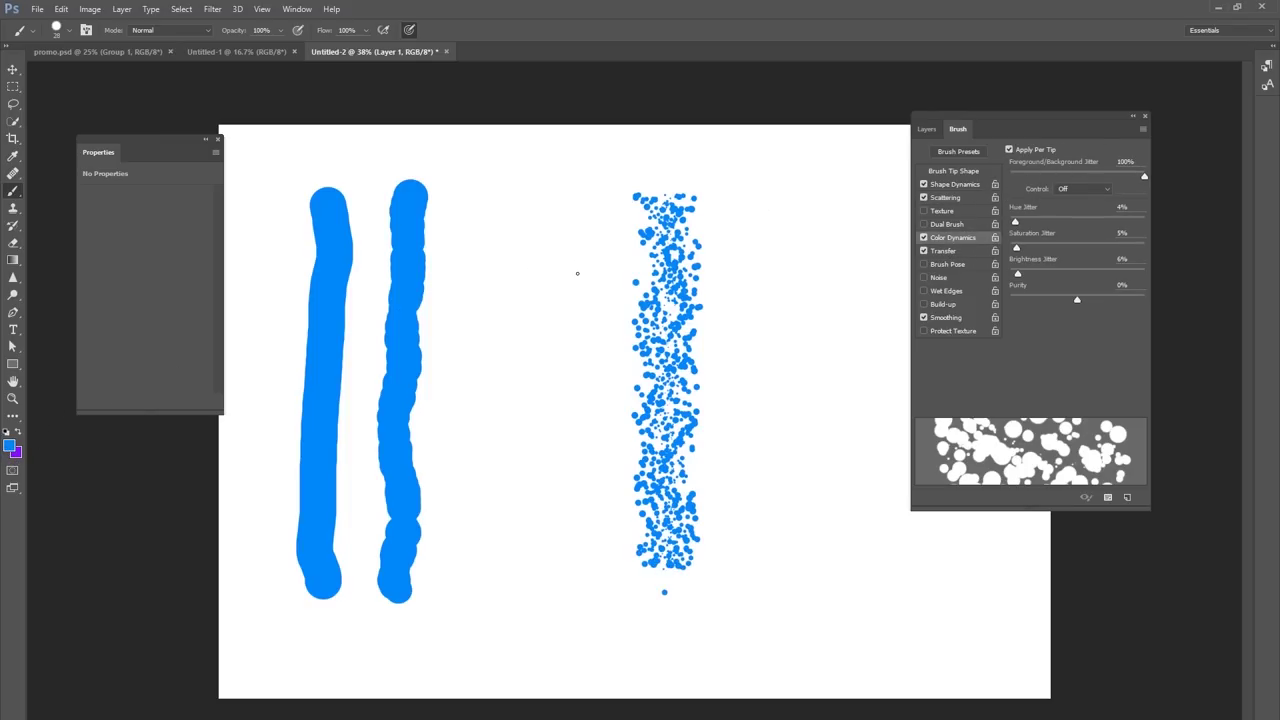
{"action": "left_click_drag", "start_coordinate": [770, 200], "coordinate": [775, 560]}
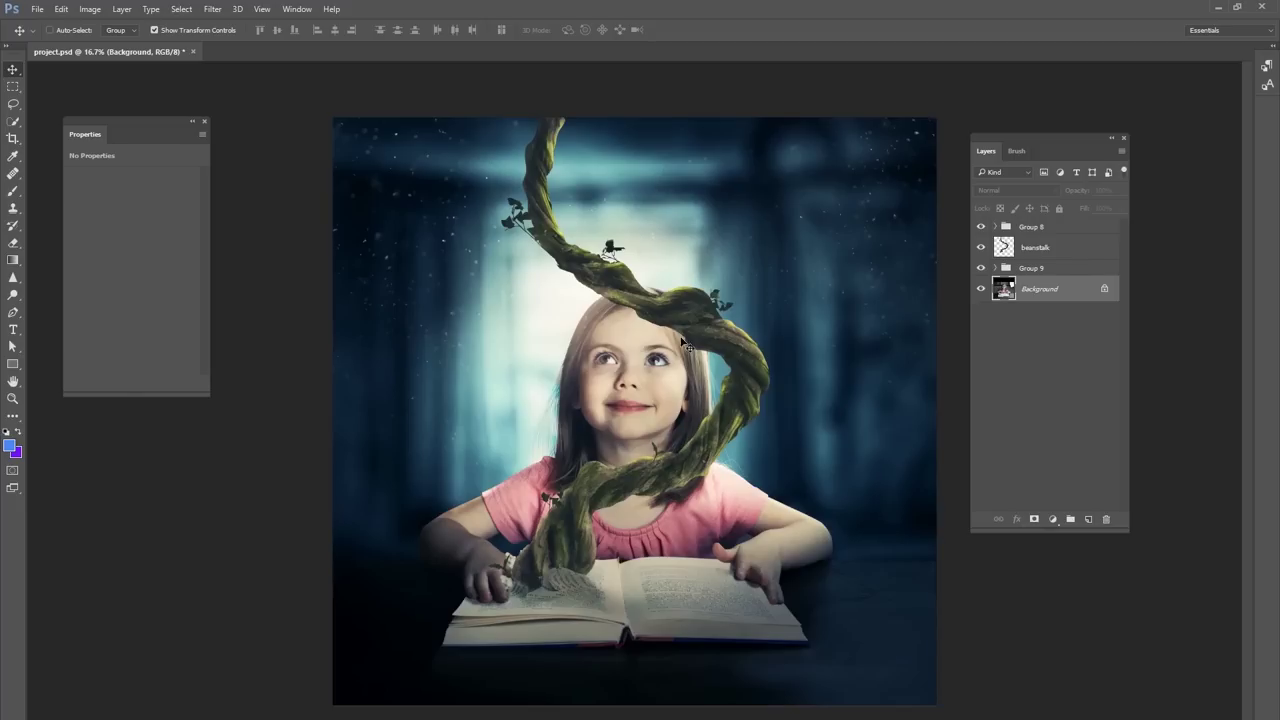
- Start a Puppet Warp on the beanstalk layer and pin the stalk
{"action": "left_click", "coordinate": [1017, 252]}
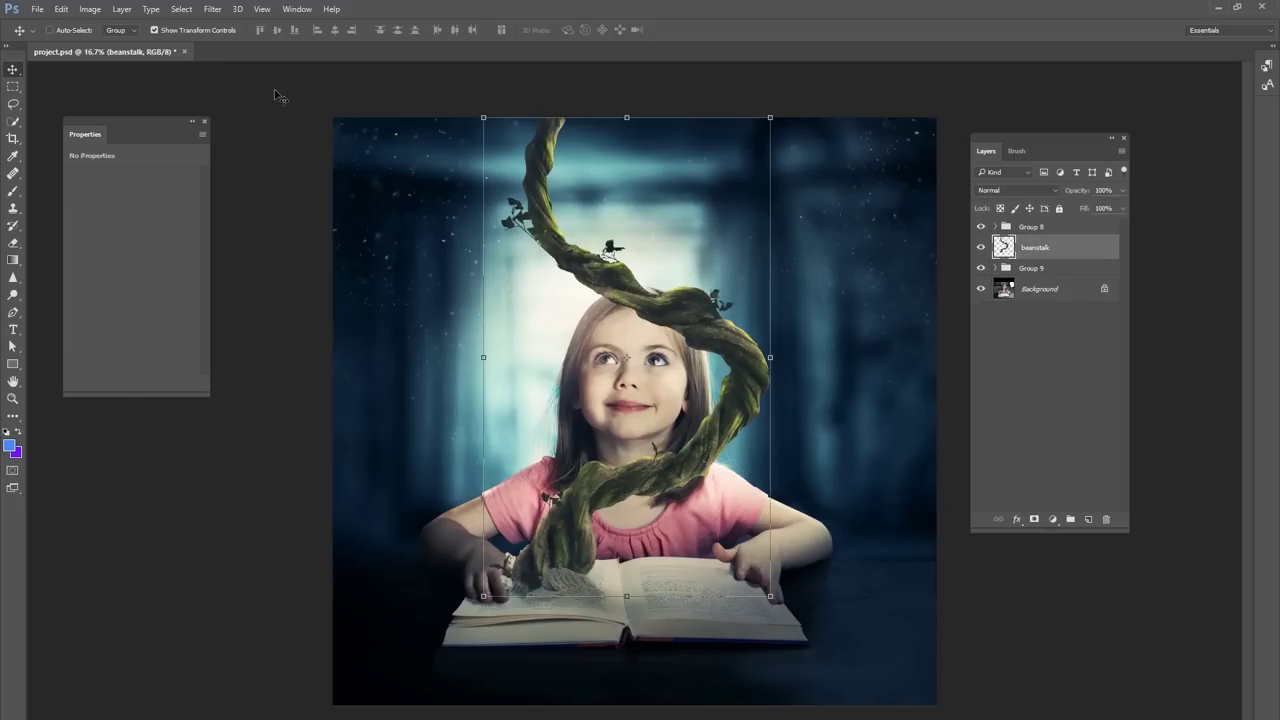
{"action": "left_click", "coordinate": [61, 9]}
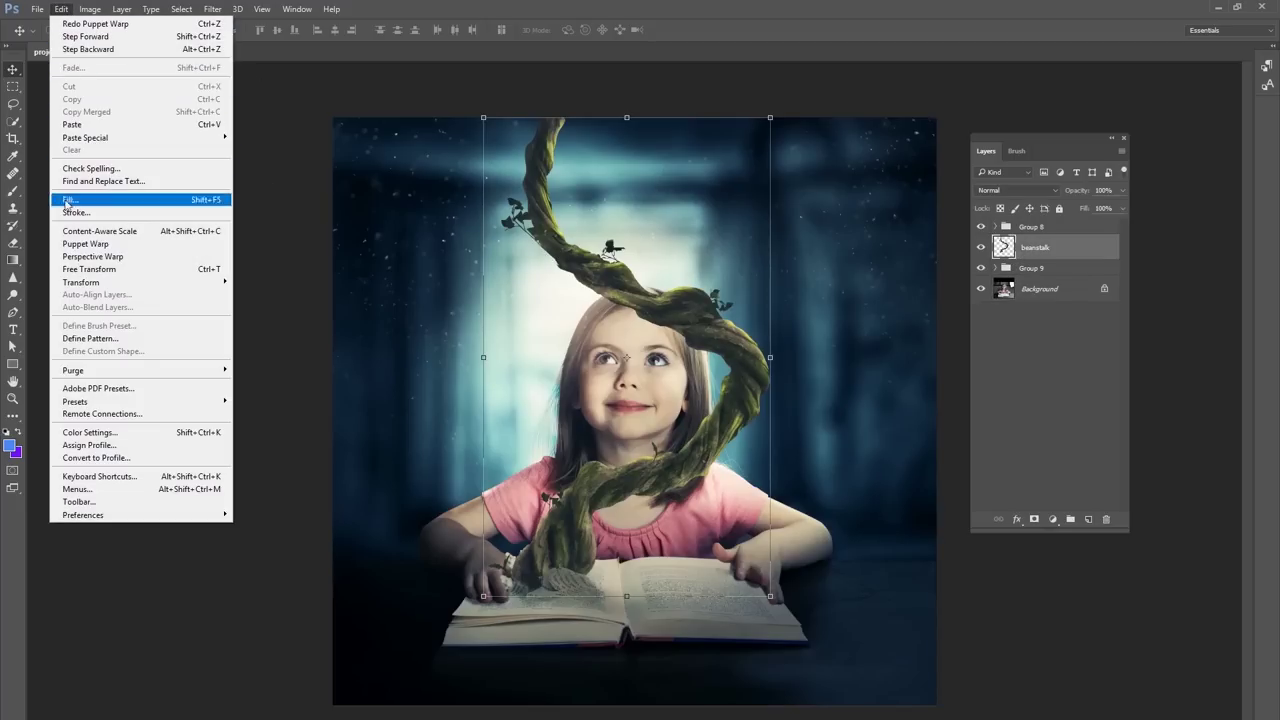
{"action": "left_click", "coordinate": [99, 246]}
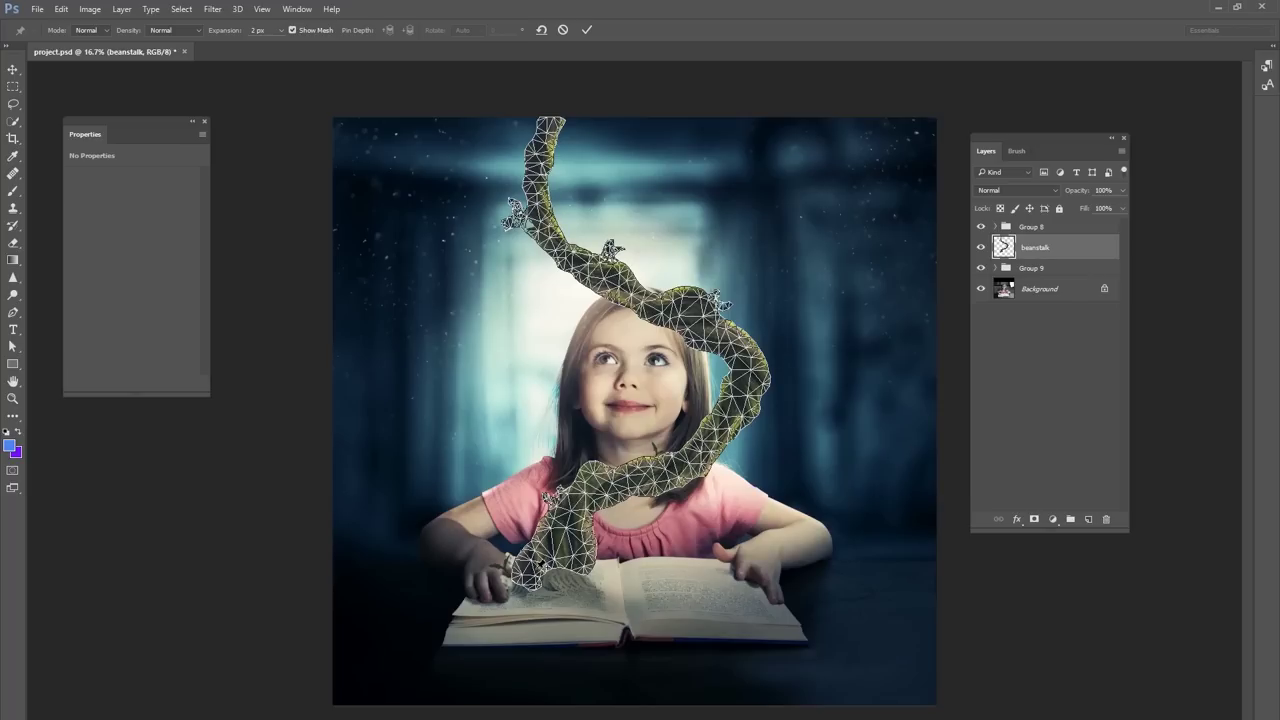
{"action": "left_click", "coordinate": [622, 467]}
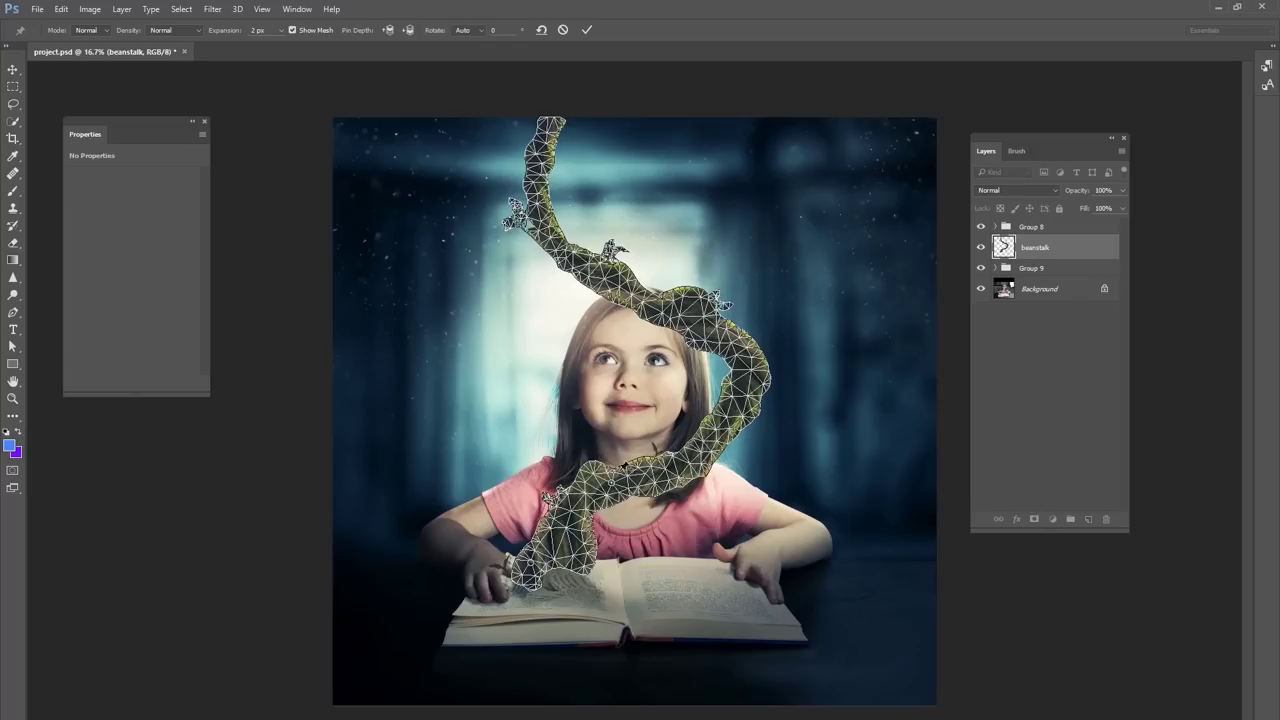
{"action": "left_click", "coordinate": [750, 358]}
- Drag the pins to curve the beanstalk around the girl
{"action": "left_click_drag", "start_coordinate": [548, 200], "coordinate": [542, 189]}
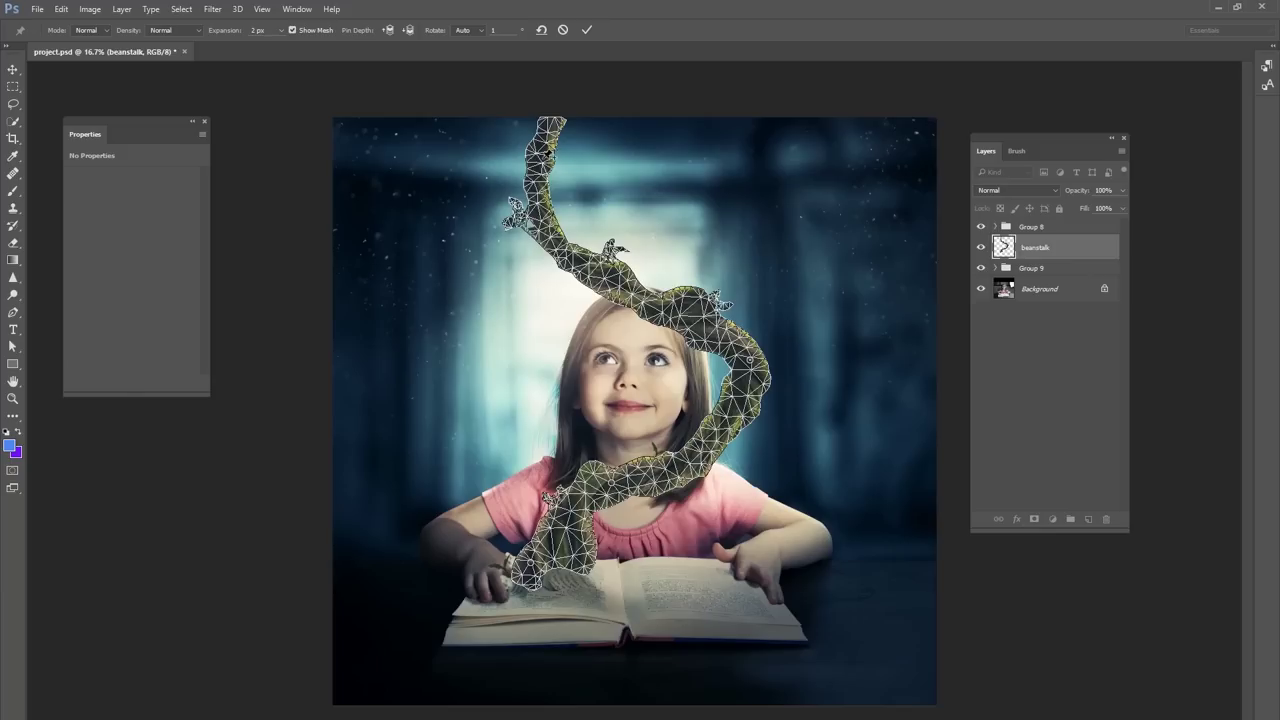
{"action": "left_click_drag", "start_coordinate": [614, 266], "coordinate": [632, 242]}
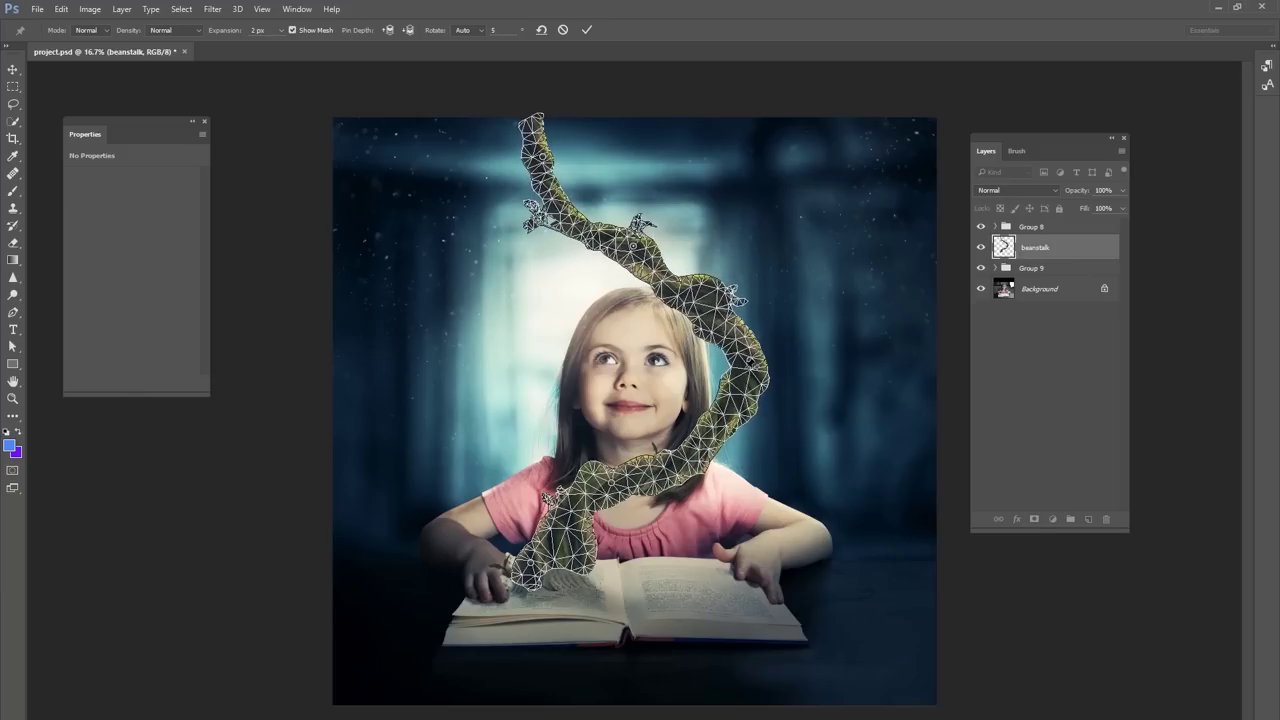
{"action": "left_click_drag", "start_coordinate": [752, 362], "coordinate": [716, 354]}
{"action": "left_click_drag", "start_coordinate": [620, 484], "coordinate": [595, 436]}
{"action": "left_click_drag", "start_coordinate": [545, 150], "coordinate": [634, 128]}
{"action": "left_click_drag", "start_coordinate": [638, 256], "coordinate": [603, 270]}
{"action": "left_click_drag", "start_coordinate": [710, 350], "coordinate": [706, 389]}
{"action": "mouse_move", "coordinate": [648, 283]}
{"action": "left_mouse_down"}
{"action": "mouse_move", "coordinate": [655, 274]}
{"action": "mouse_move", "coordinate": [640, 290]}
{"action": "left_mouse_up"}
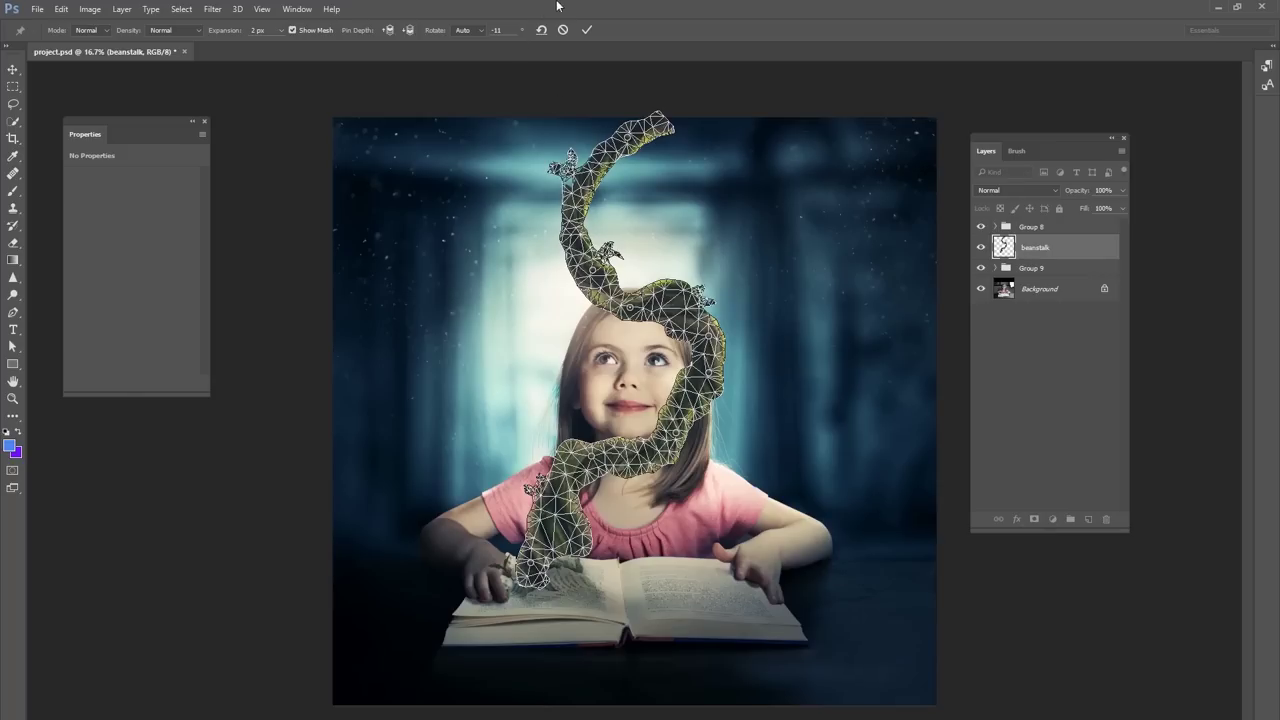
- Commit the warp and compare the beanstalk before and after
{"action": "left_click", "coordinate": [587, 29]}
{"action": "left_click", "coordinate": [1043, 294]}
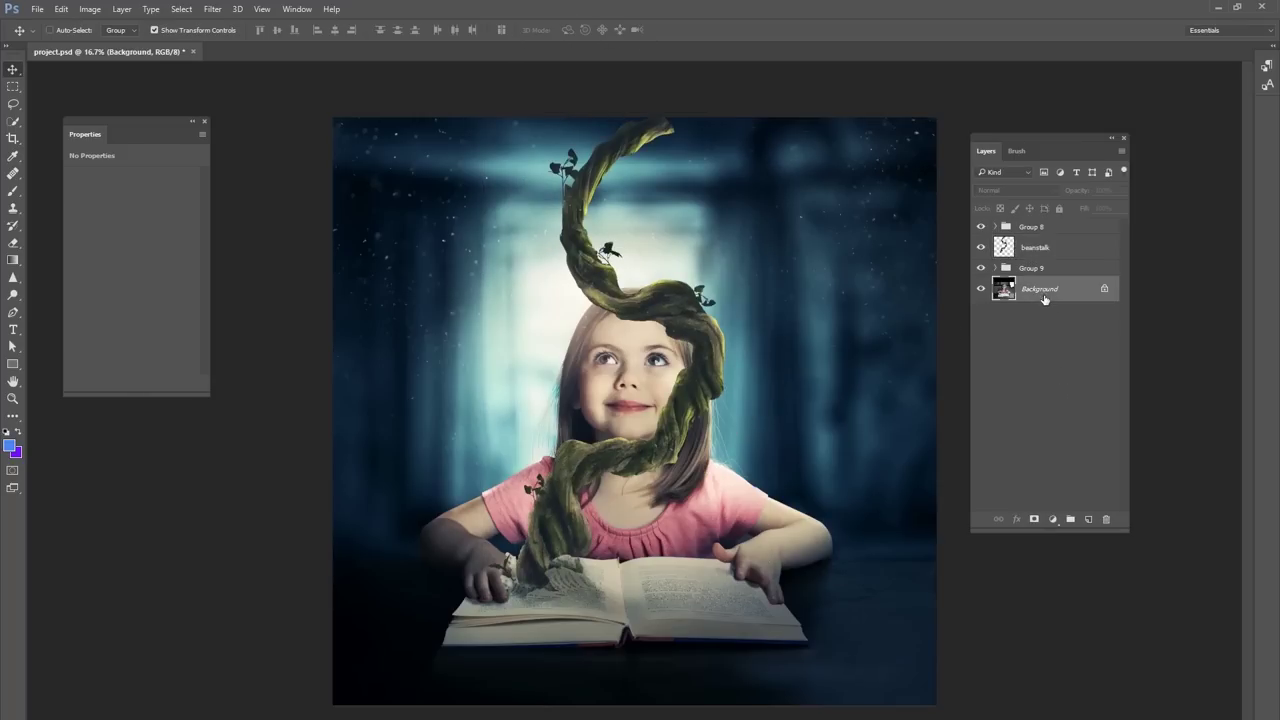
{"action": "key", "text": "ctrl+z"}
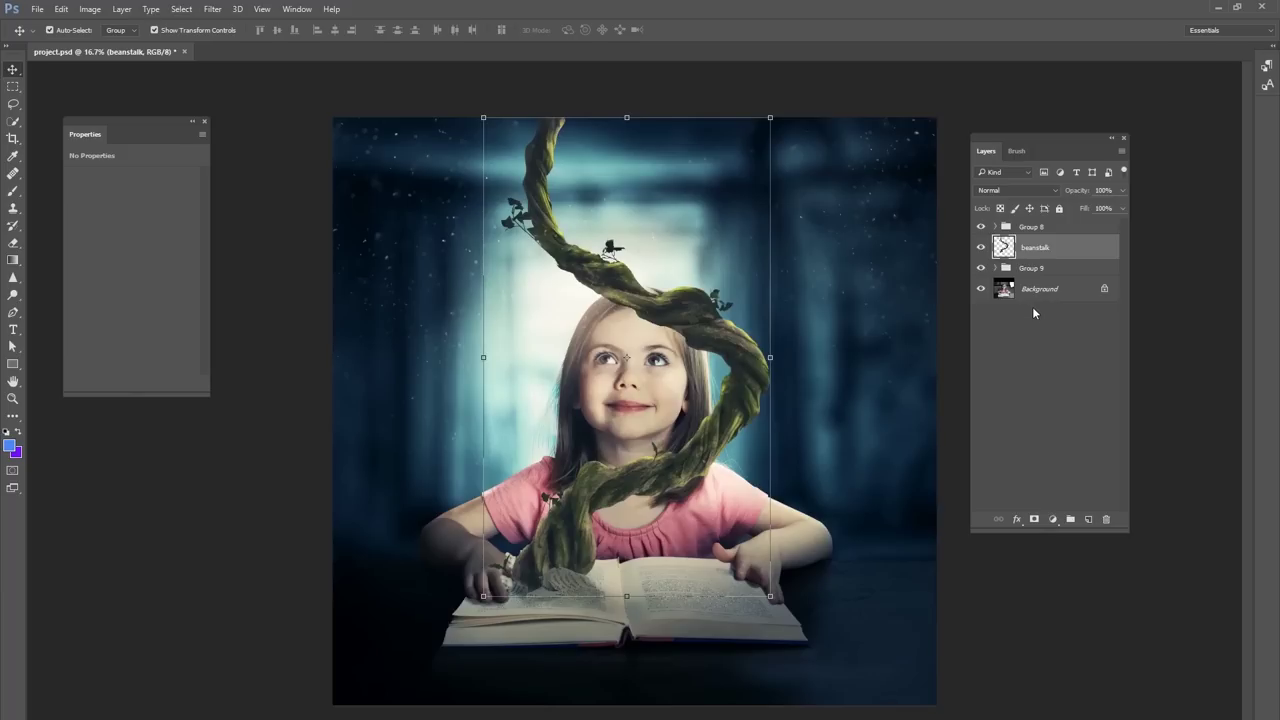
{"action": "key", "text": "ctrl+alt+z"}
{"action": "key", "text": "ctrl+shift+z"}
{"action": "left_click", "coordinate": [1035, 252]}
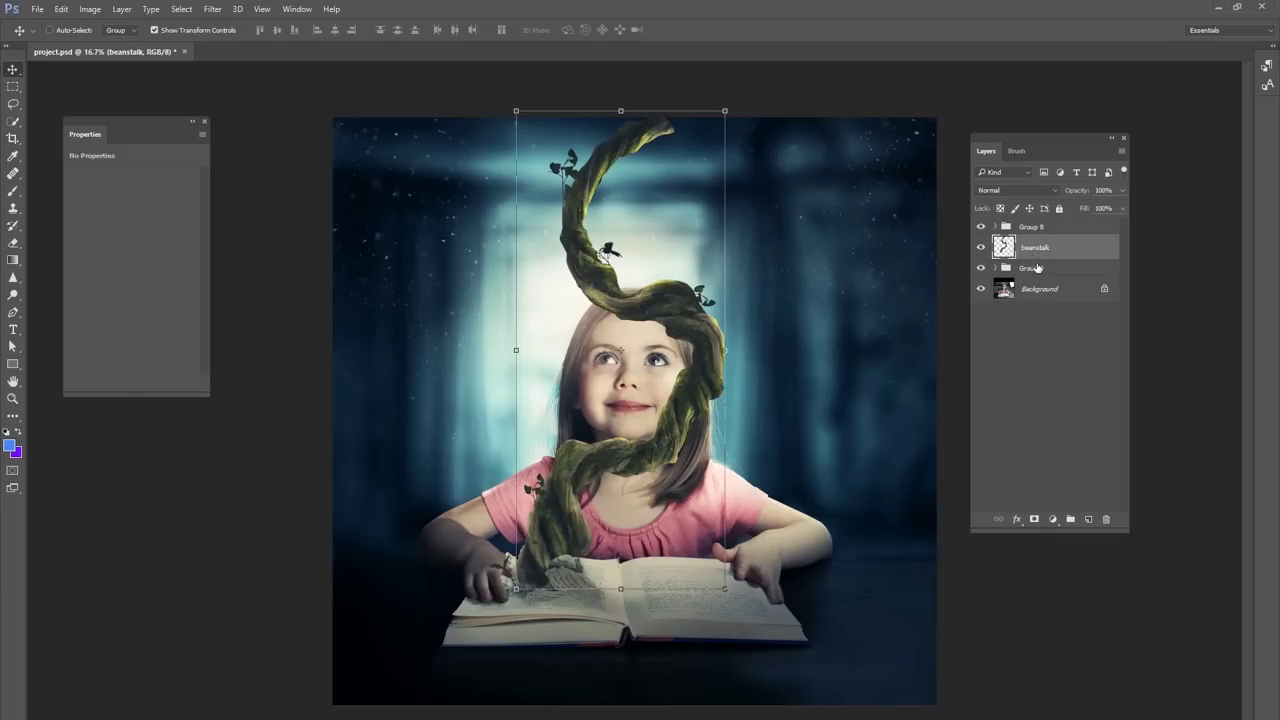
{"action": "left_click", "coordinate": [1038, 294]}
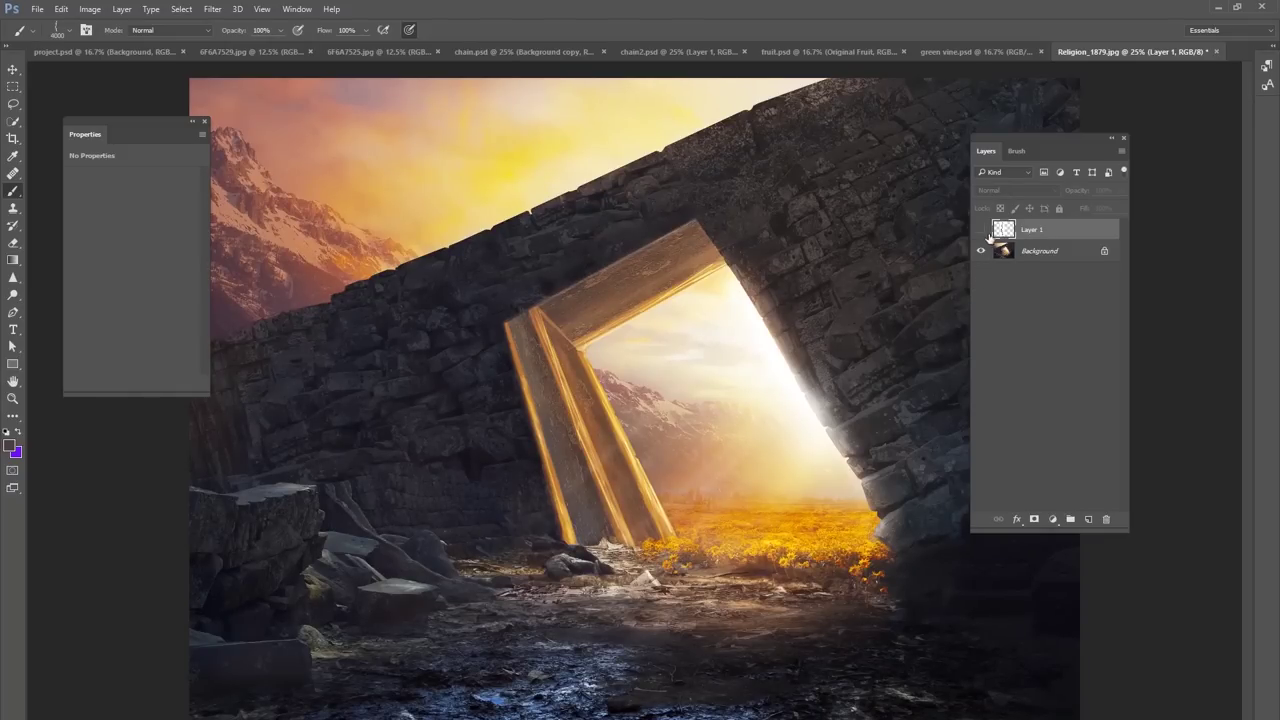
- Show the vine Layer 1, then move it and scale it to about 79%
{"action": "left_click", "coordinate": [981, 230]}
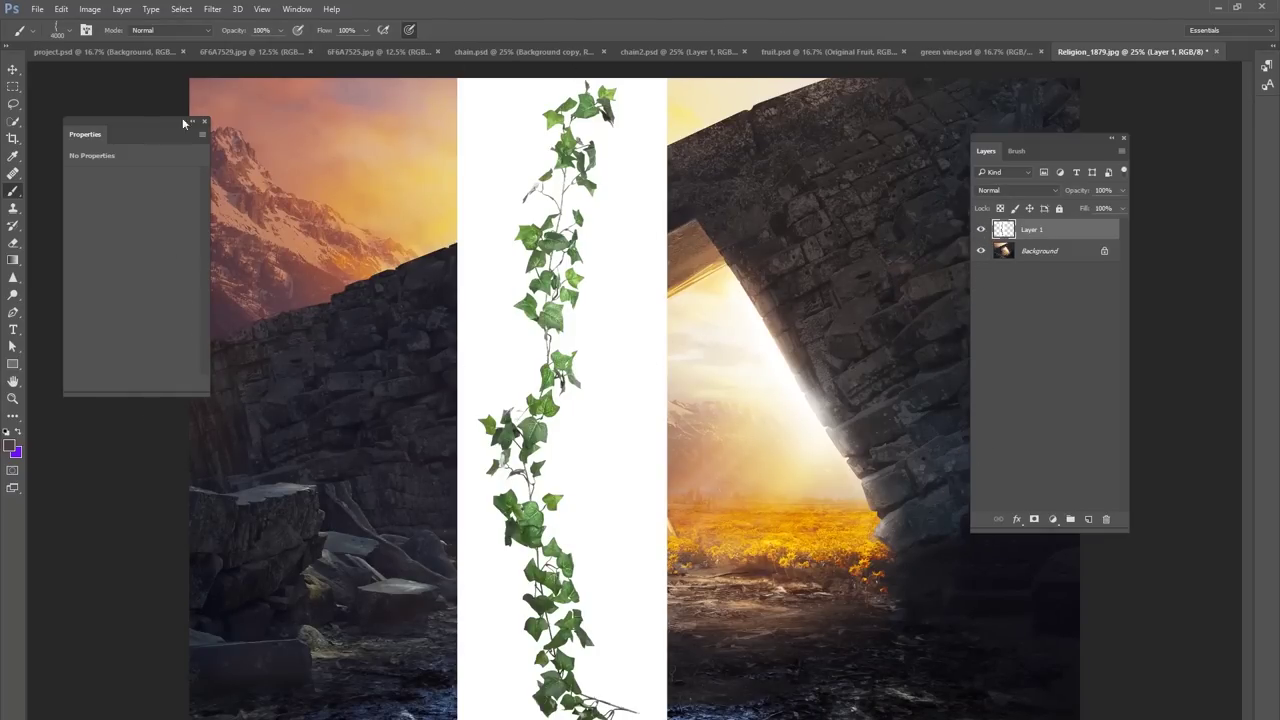
{"action": "left_click", "coordinate": [13, 72]}
{"action": "left_click_drag", "start_coordinate": [568, 198], "coordinate": [634, 210]}
{"action": "key", "text": "ctrl+t"}
{"action": "left_click_drag", "start_coordinate": [730, 89], "coordinate": [680, 236]}
{"action": "left_click_drag", "start_coordinate": [657, 395], "coordinate": [623, 340]}
{"action": "left_click", "coordinate": [579, 30]}
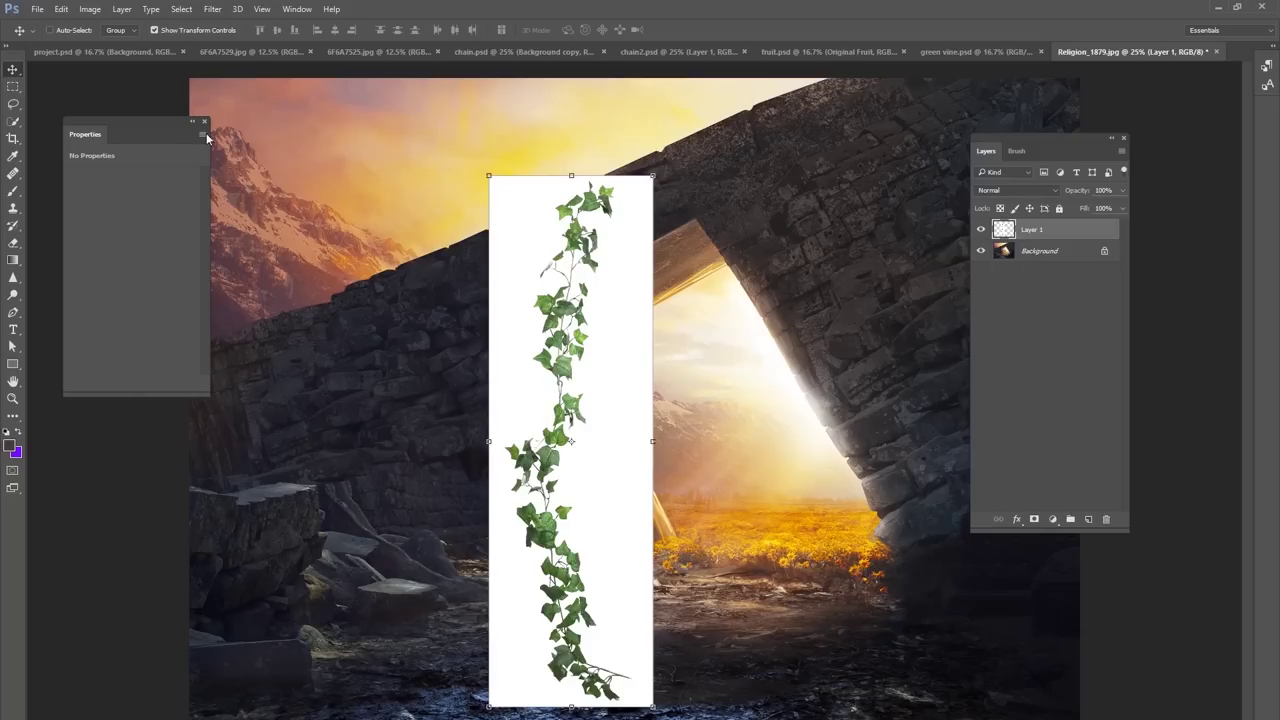
- Blacken the vine with Levels, darkening the midtones and raising the black point to 90
{"action": "left_click", "coordinate": [89, 9]}
{"action": "mouse_move", "coordinate": [108, 43]}
{"action": "left_click", "coordinate": [275, 60]}
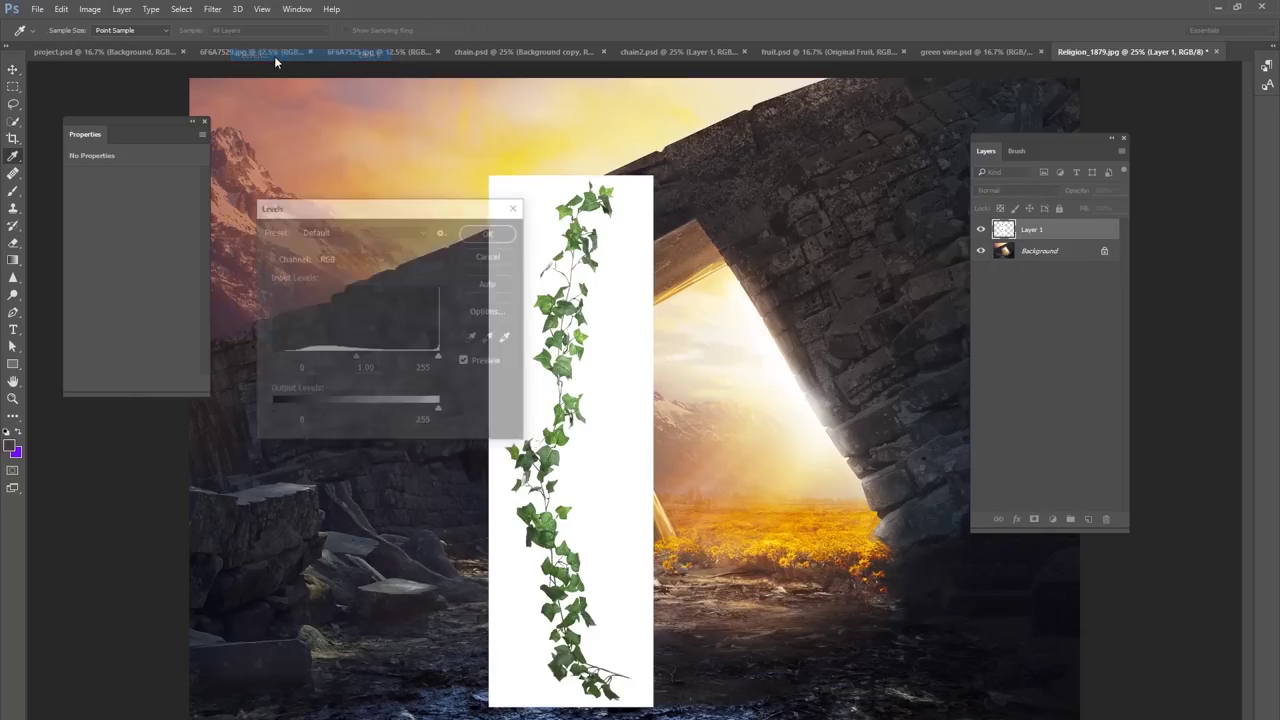
{"action": "left_click_drag", "start_coordinate": [450, 217], "coordinate": [334, 215]}
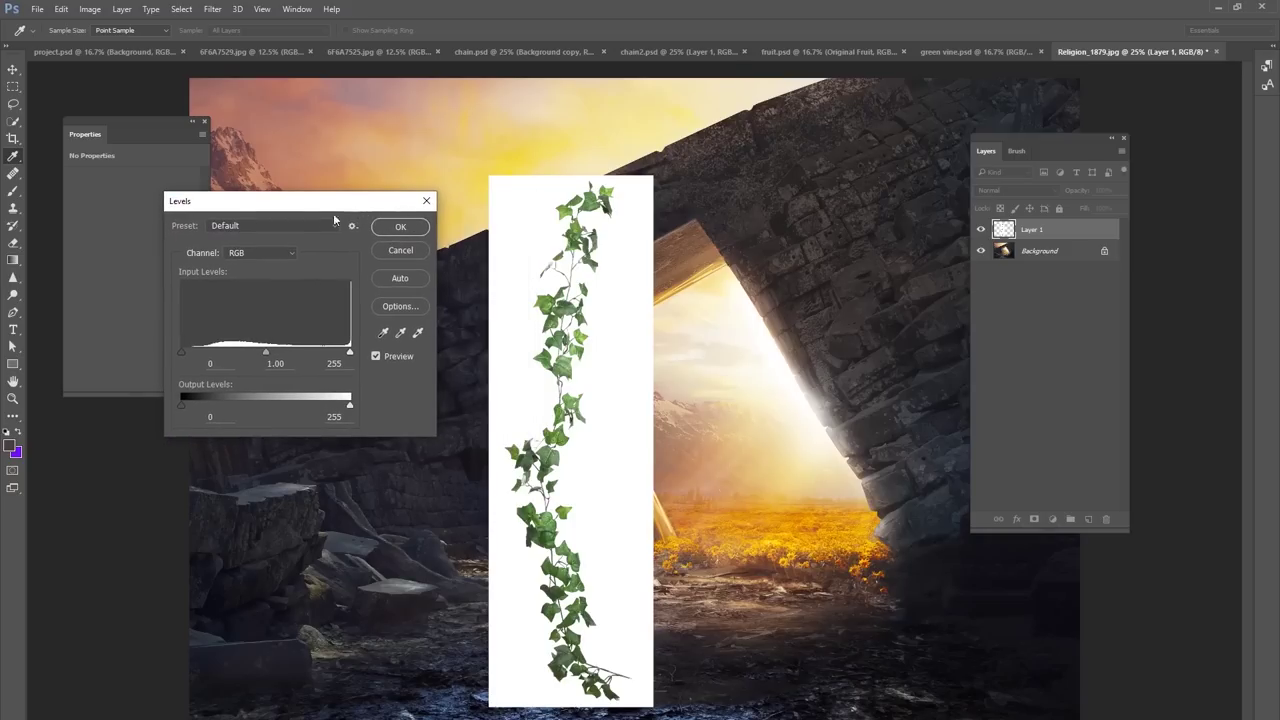
{"action": "left_click_drag", "start_coordinate": [258, 352], "coordinate": [337, 352]}
{"action": "left_click_drag", "start_coordinate": [228, 359], "coordinate": [241, 359]}
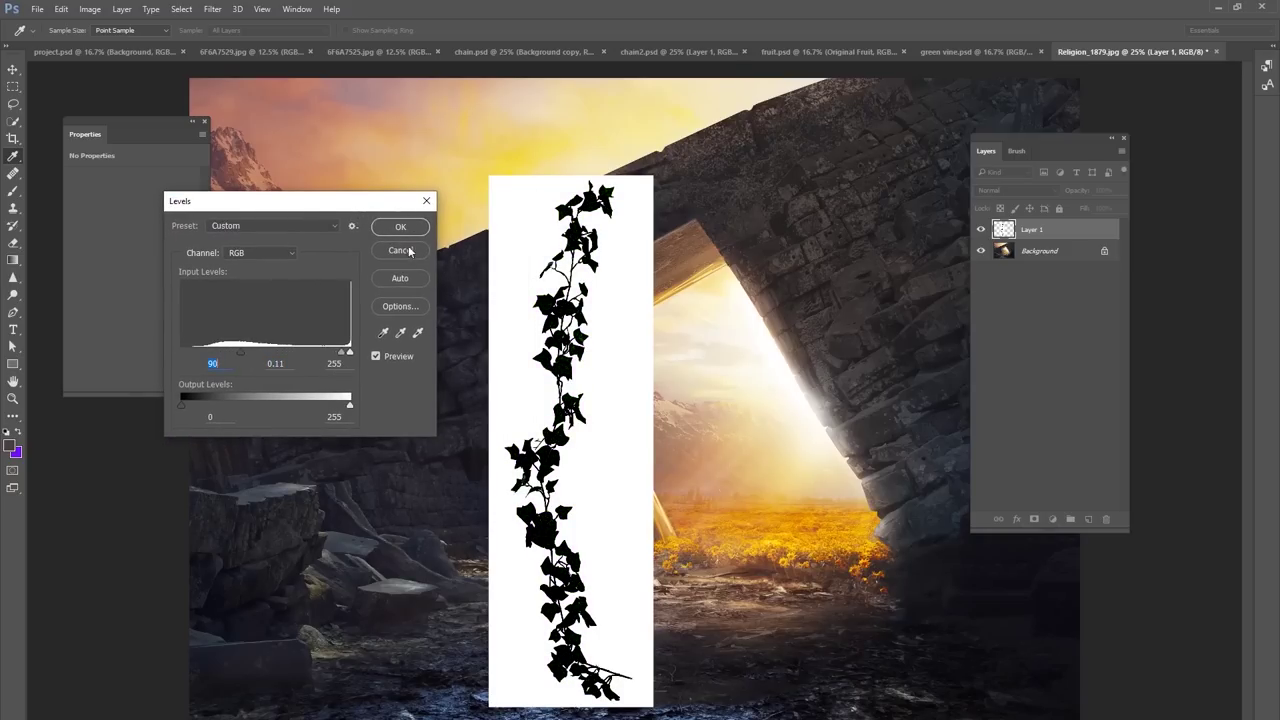
{"action": "left_click", "coordinate": [398, 228]}
{"action": "key", "text": "v"}
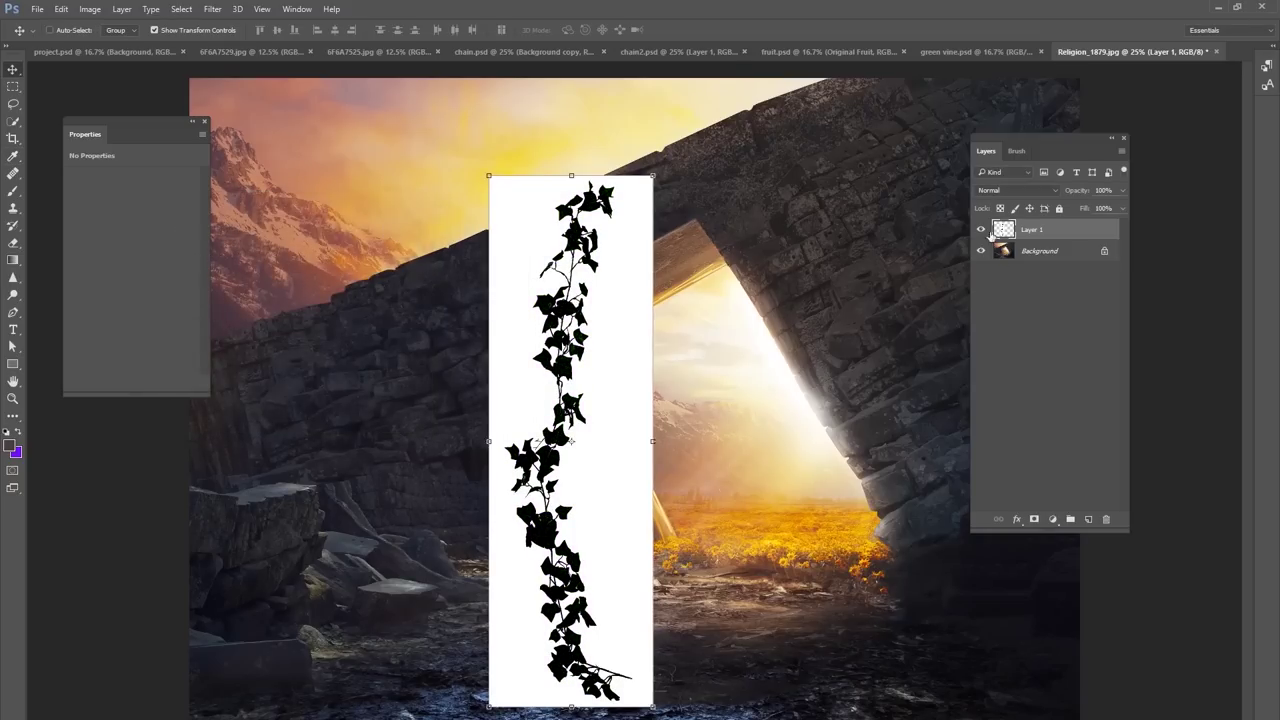
- Select the vine's pixels on Layer 1 and define them as a brush preset named 'vine'
{"action": "left_click", "coordinate": [1030, 252]}
{"action": "left_click", "coordinate": [1010, 236]}
{"action": "left_click", "coordinate": [1001, 236], "text": "ctrl"}
{"action": "left_click", "coordinate": [61, 9]}
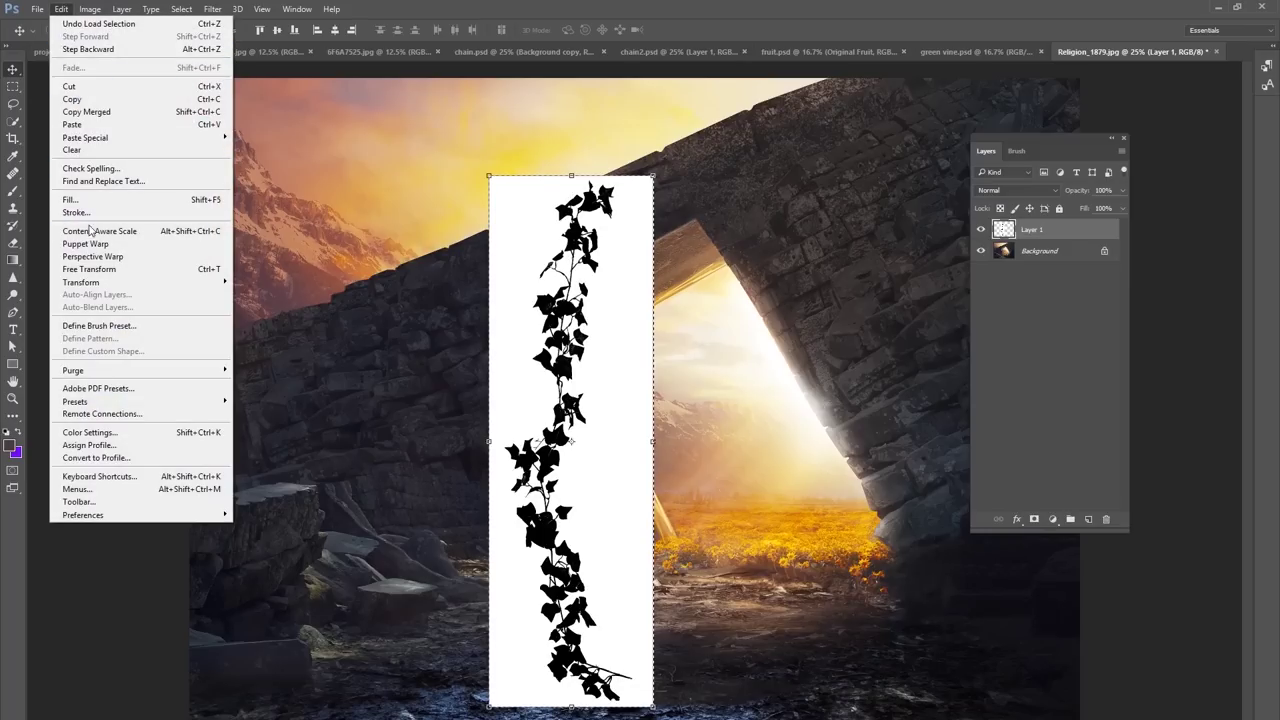
{"action": "left_click", "coordinate": [100, 326]}
{"action": "type", "text": "vine"}
{"action": "key", "text": "Return"}
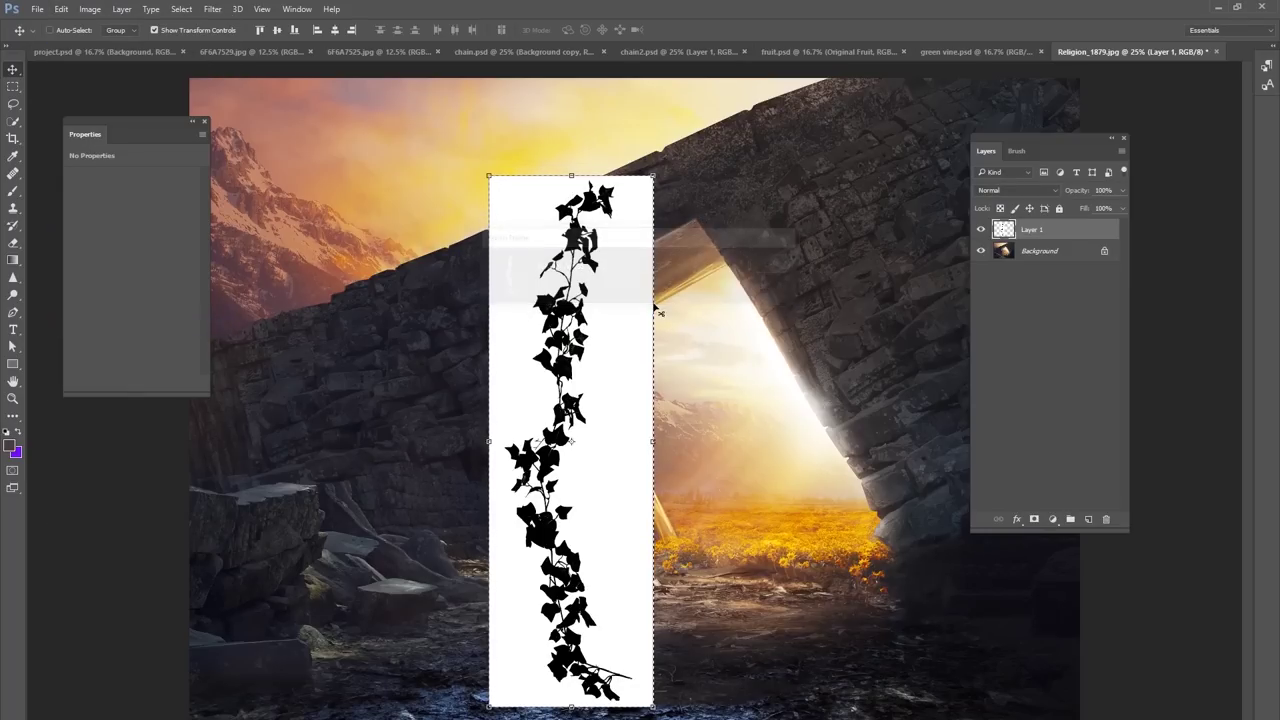
- Hide Layer 1, add a new empty layer, and clear the selection
{"action": "left_click", "coordinate": [981, 230]}
{"action": "key", "text": "ctrl+shift+alt+n"}
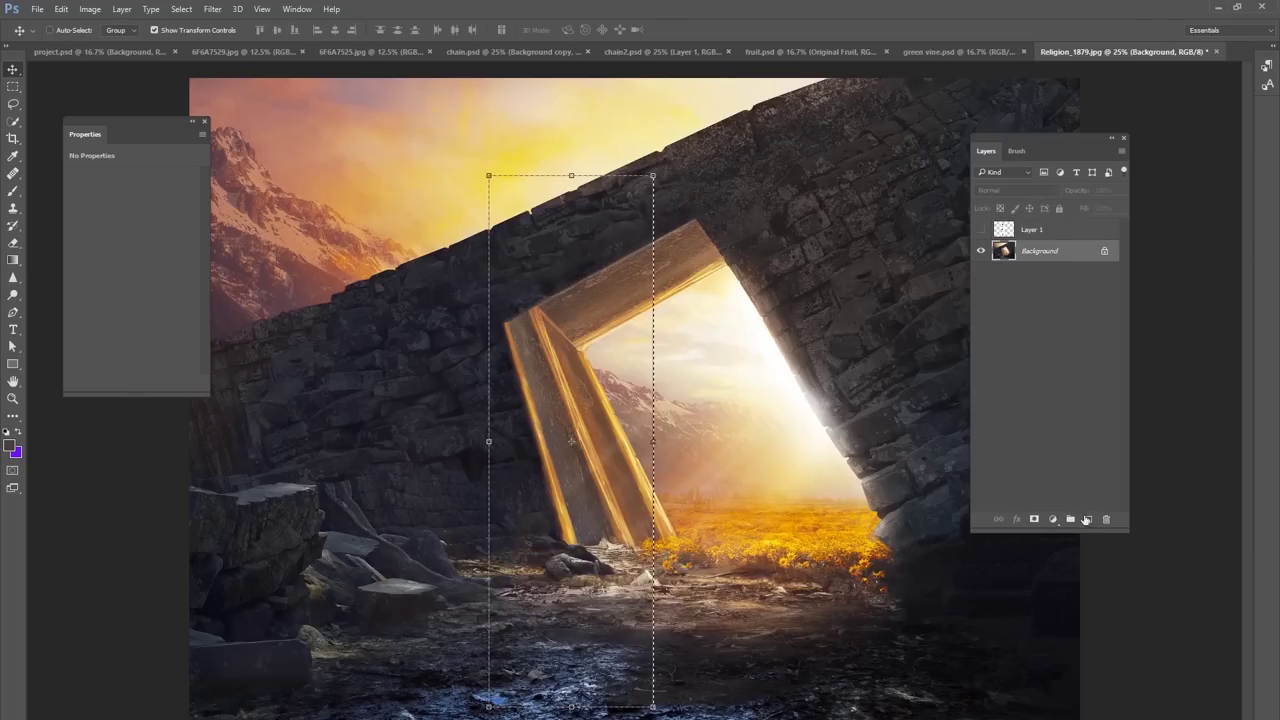
{"action": "left_click", "coordinate": [181, 9]}
{"action": "left_click", "coordinate": [200, 38]}
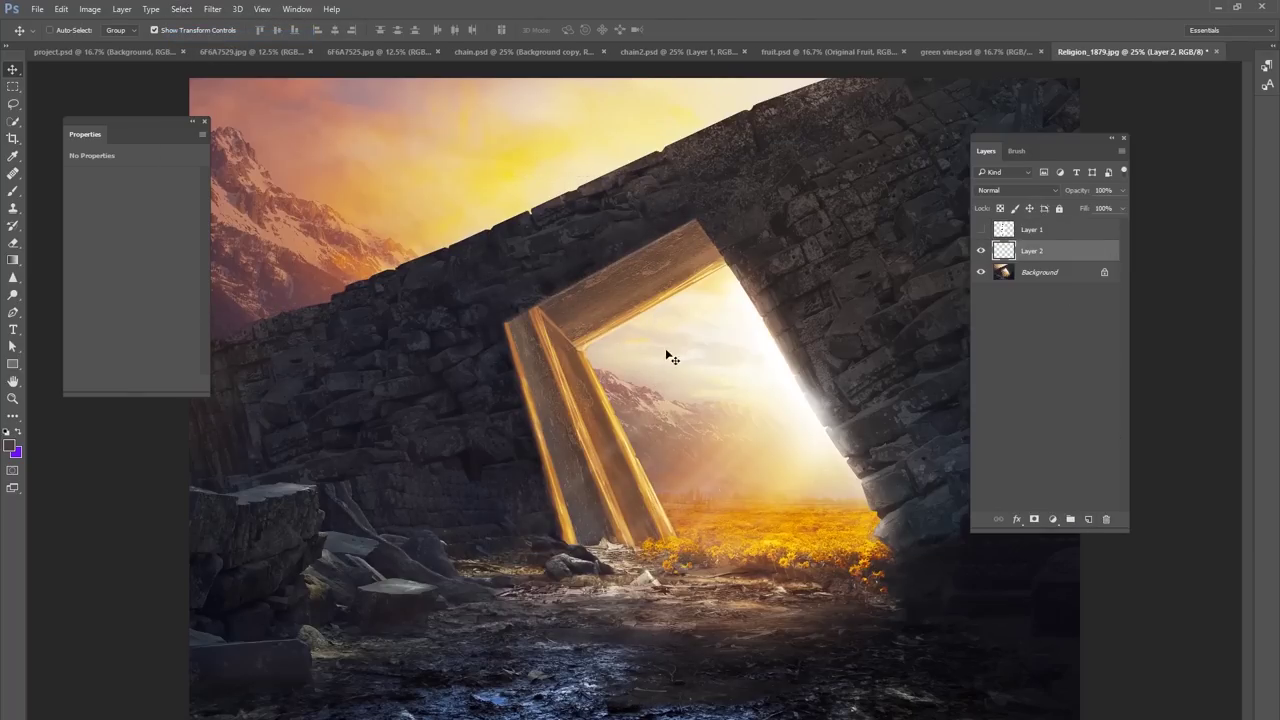
- Stamp vine-brush ivy on Layer 2 across the arch, over the doorway and down the left door frame
{"action": "left_click", "coordinate": [13, 190]}
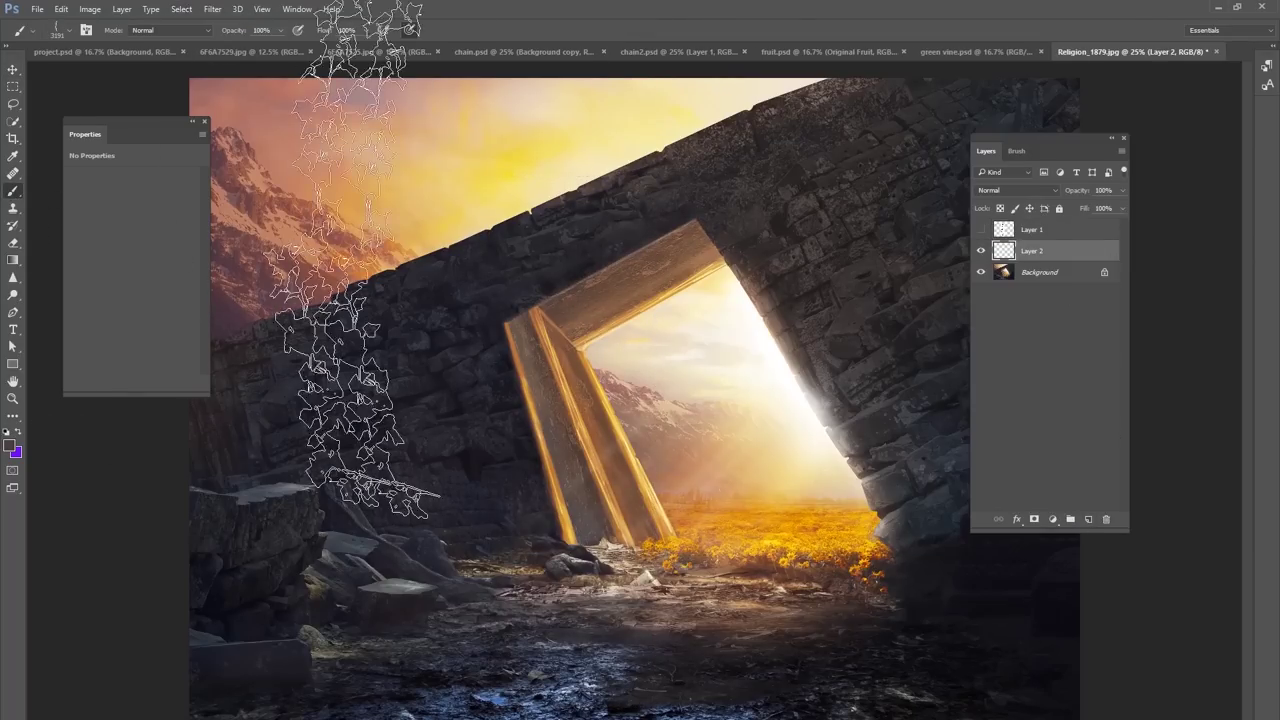
{"action": "left_click_drag", "start_coordinate": [675, 370], "coordinate": [670, 368]}
{"action": "left_click", "coordinate": [765, 300]}
{"action": "left_click", "coordinate": [740, 400]}
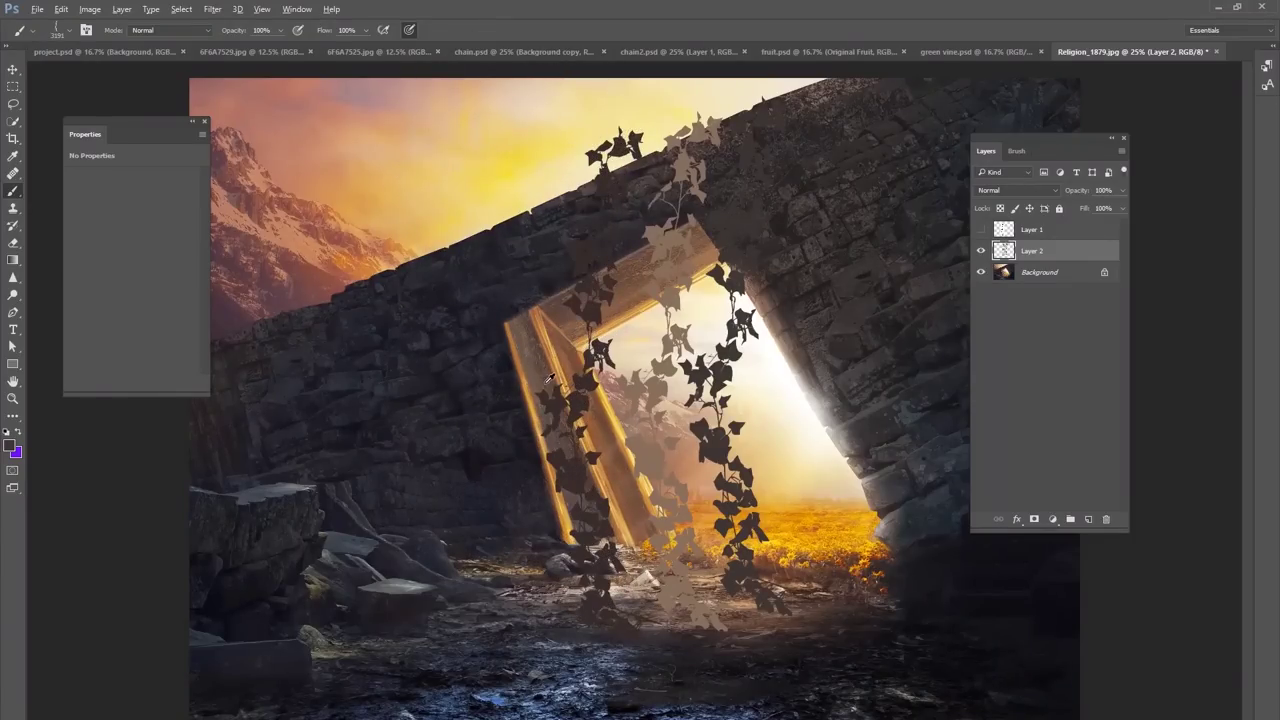
{"action": "left_click", "coordinate": [572, 390]}
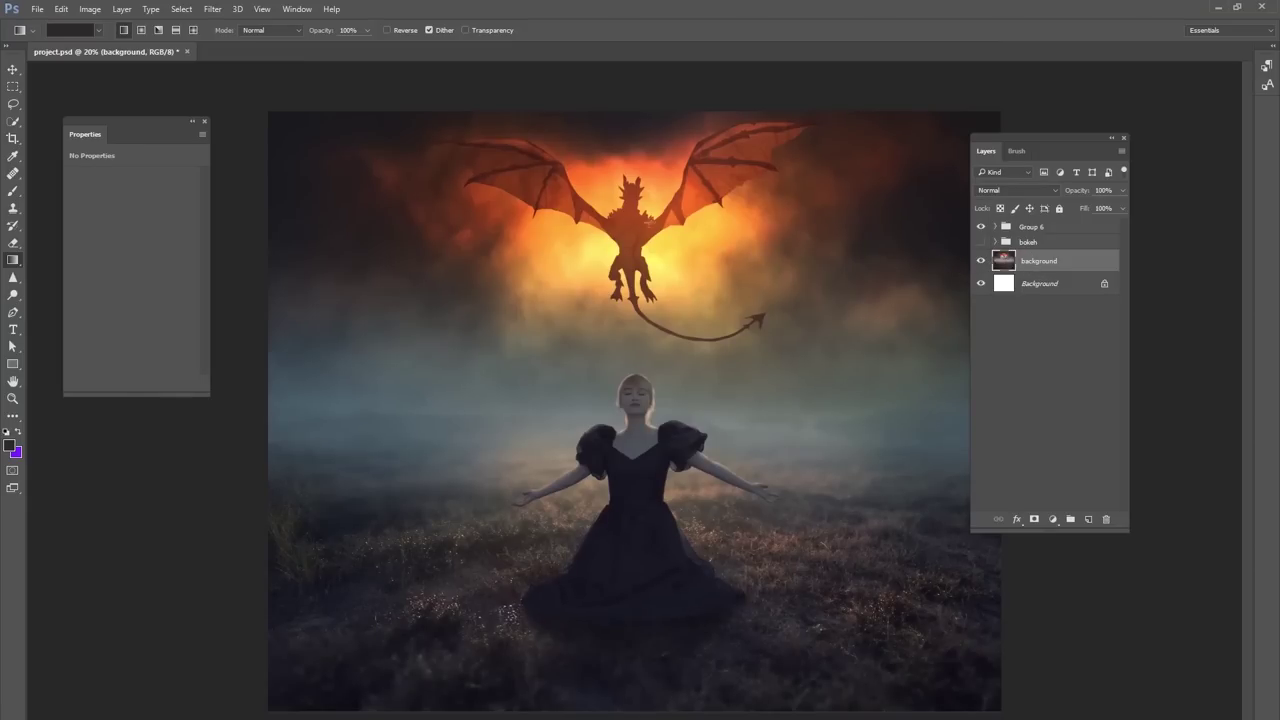
- Duplicate the background layer and apply a Gaussian Blur to the copy
{"action": "left_click_drag", "start_coordinate": [1034, 264], "coordinate": [1088, 519]}
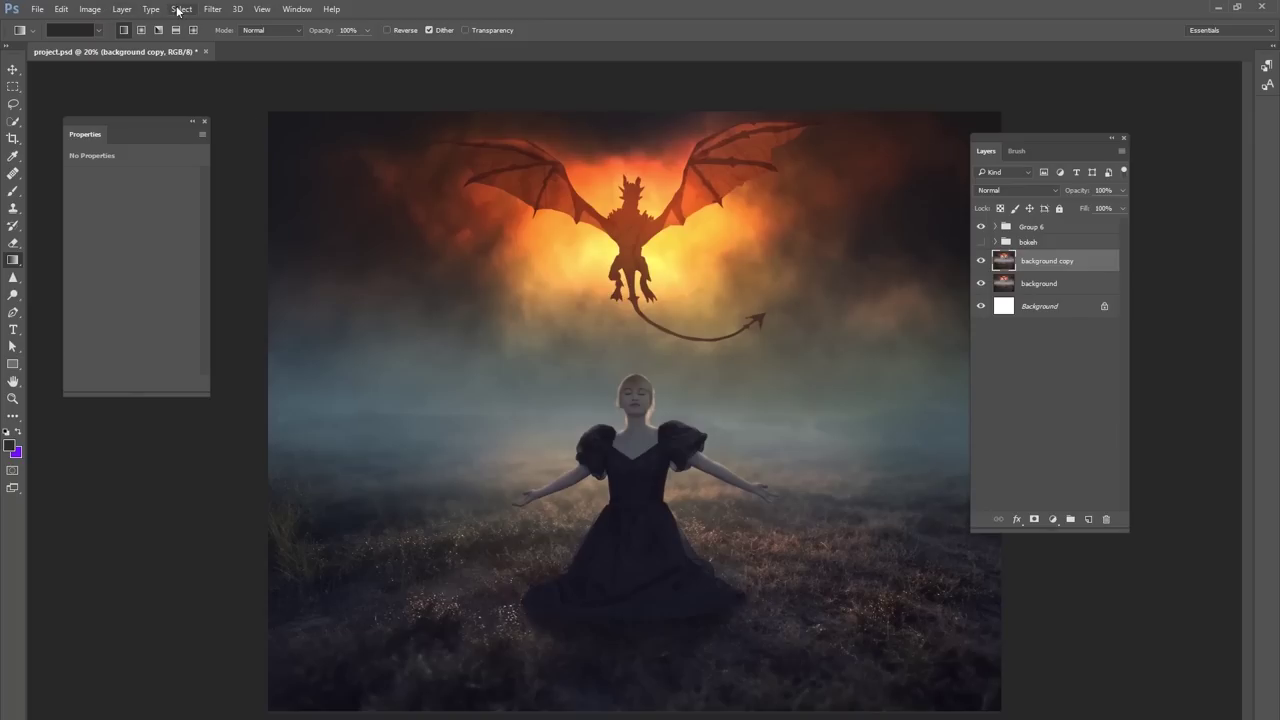
{"action": "left_click", "coordinate": [212, 9]}
{"action": "mouse_move", "coordinate": [290, 156]}
{"action": "left_click", "coordinate": [406, 207]}
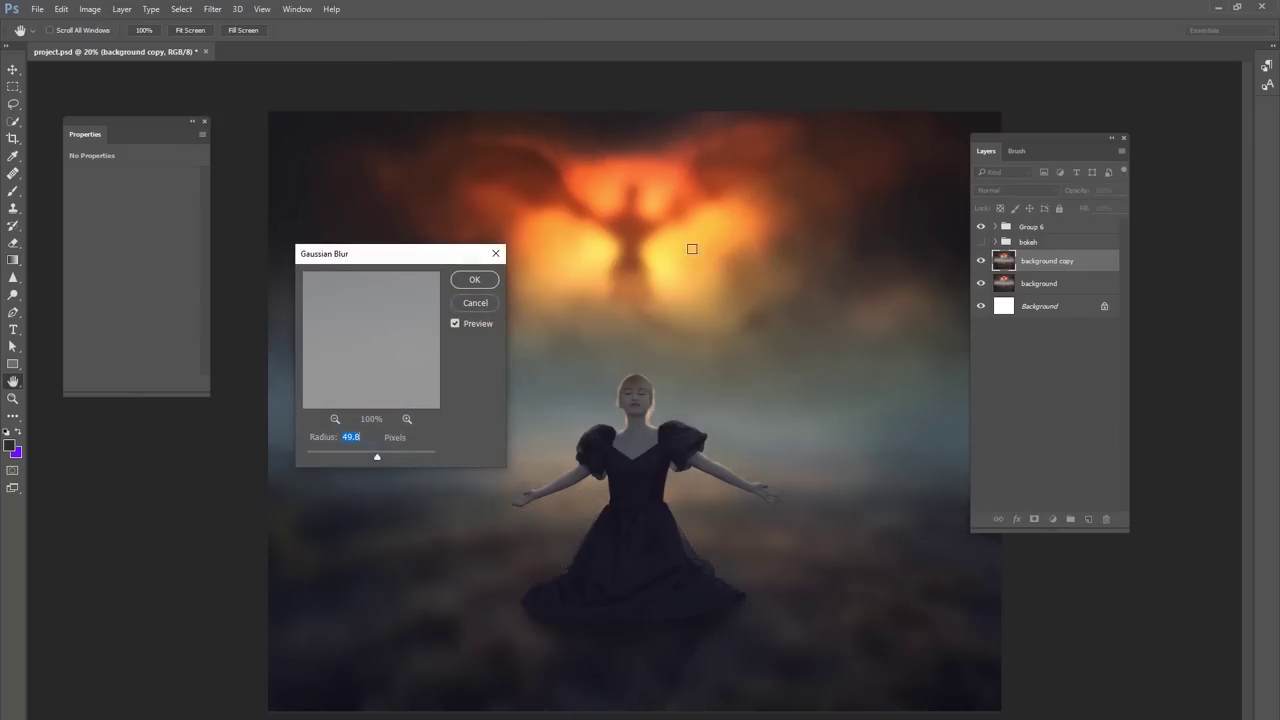
{"action": "left_click", "coordinate": [457, 280]}
- Fade the blurred copy with a black-to-white gradient mask, then delete the mask and merge down
{"action": "left_click", "coordinate": [1035, 520]}
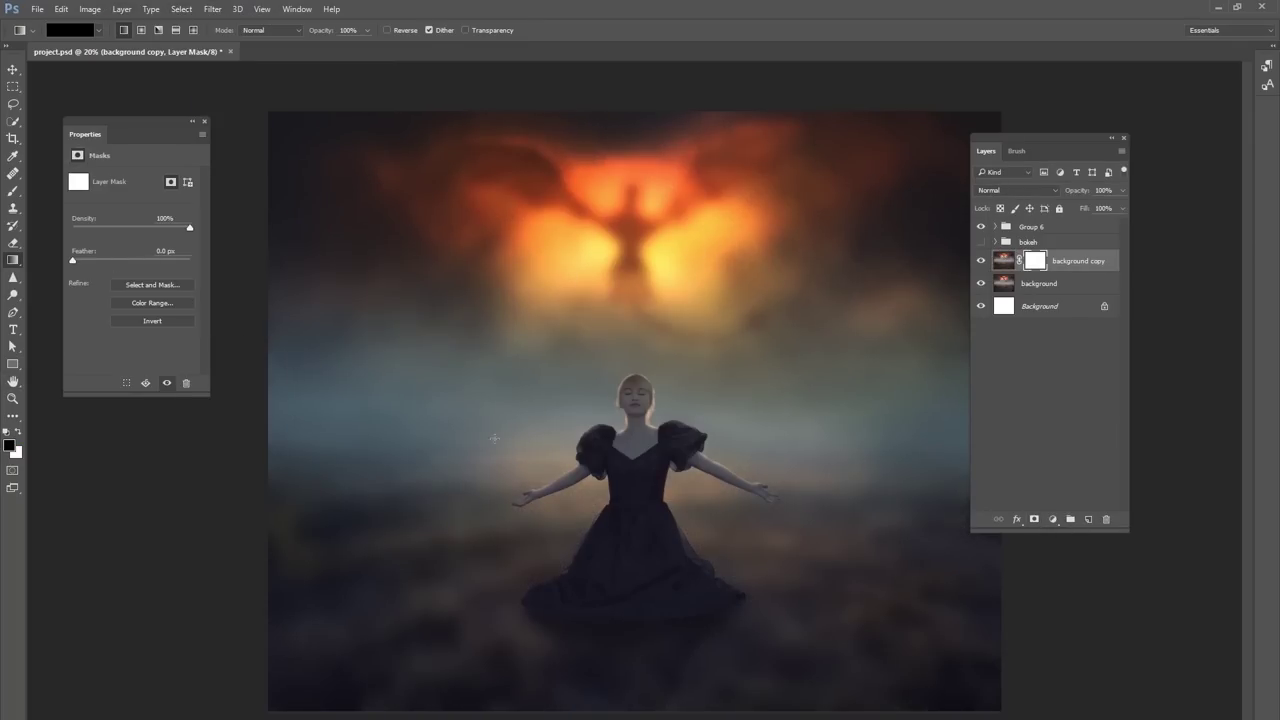
{"action": "left_click", "coordinate": [93, 31]}
{"action": "left_click", "coordinate": [75, 68]}
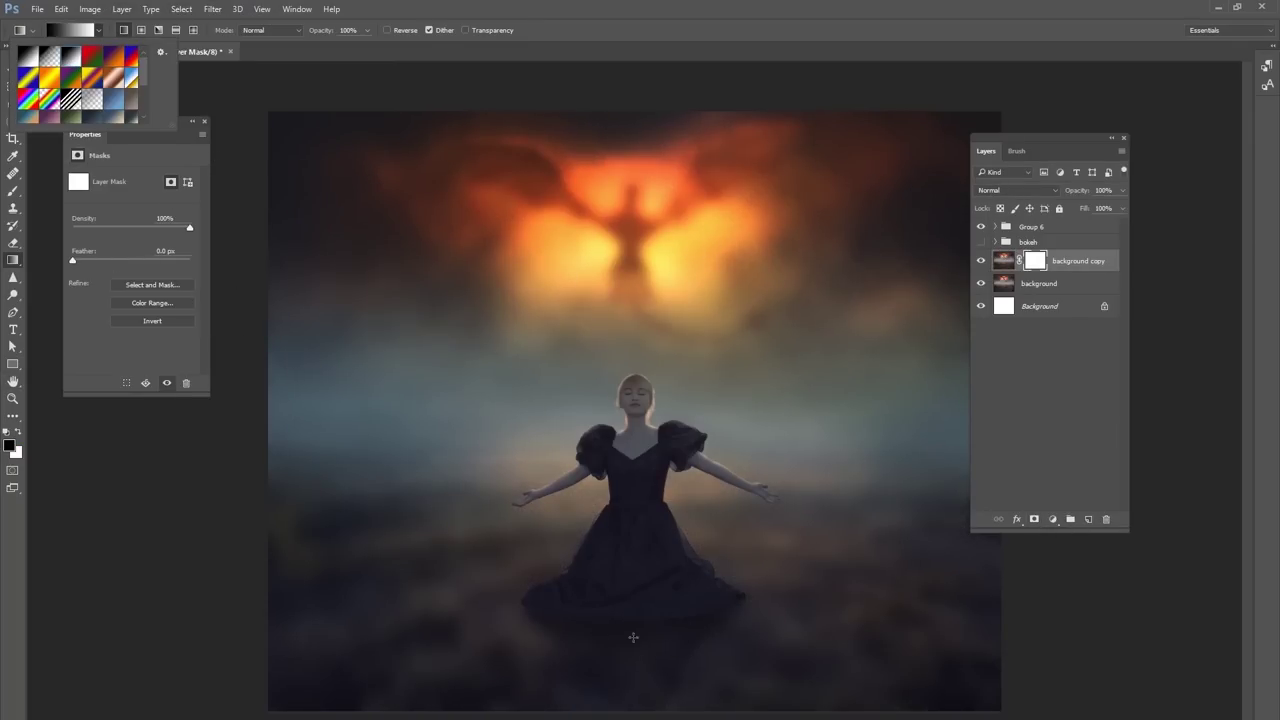
{"action": "left_click", "coordinate": [640, 640]}
{"action": "left_click_drag", "start_coordinate": [645, 650], "coordinate": [820, 246]}
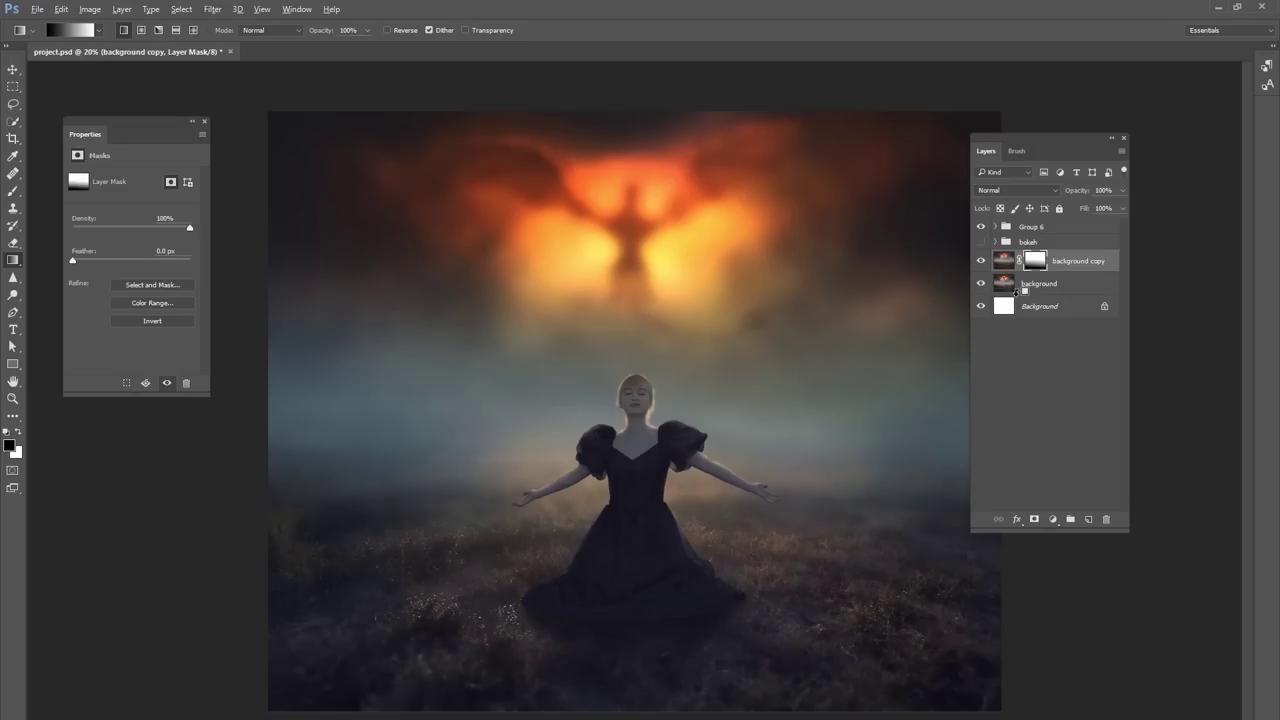
{"action": "key", "text": "Delete"}
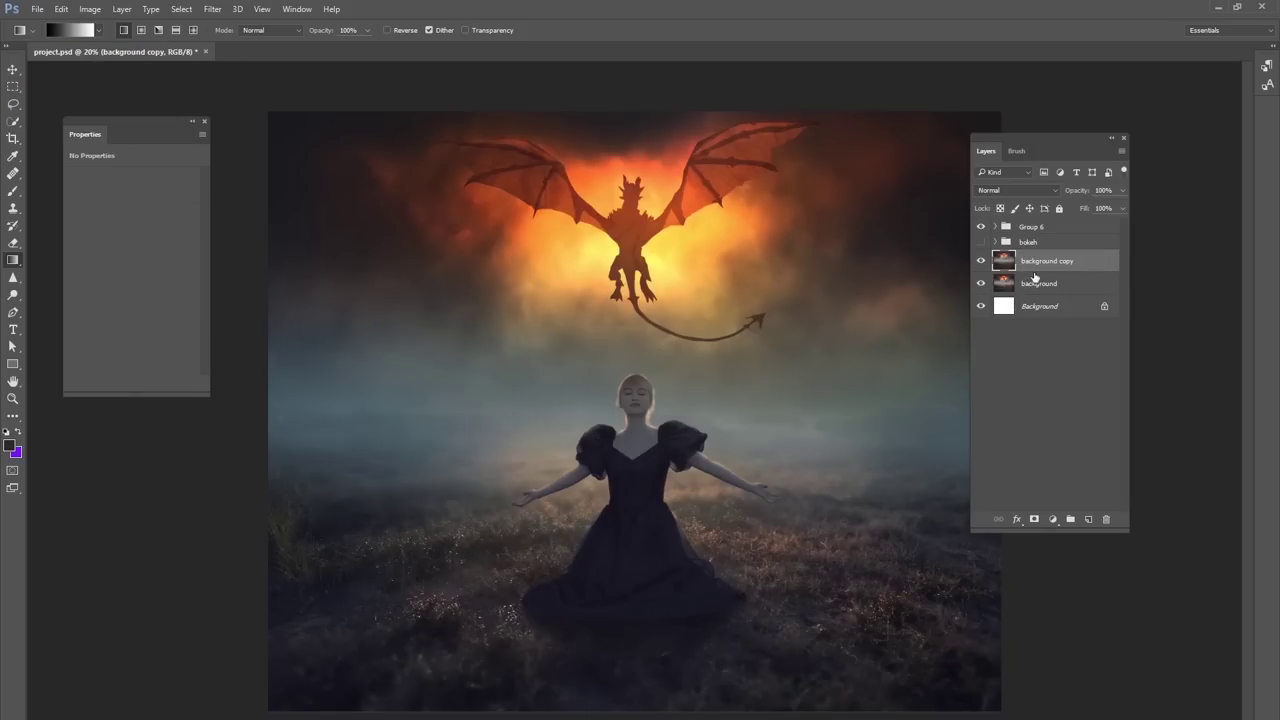
{"action": "key", "text": "ctrl+e"}
- Start a Field Blur and place its first blur pin on the dragon
{"action": "left_click", "coordinate": [212, 9]}
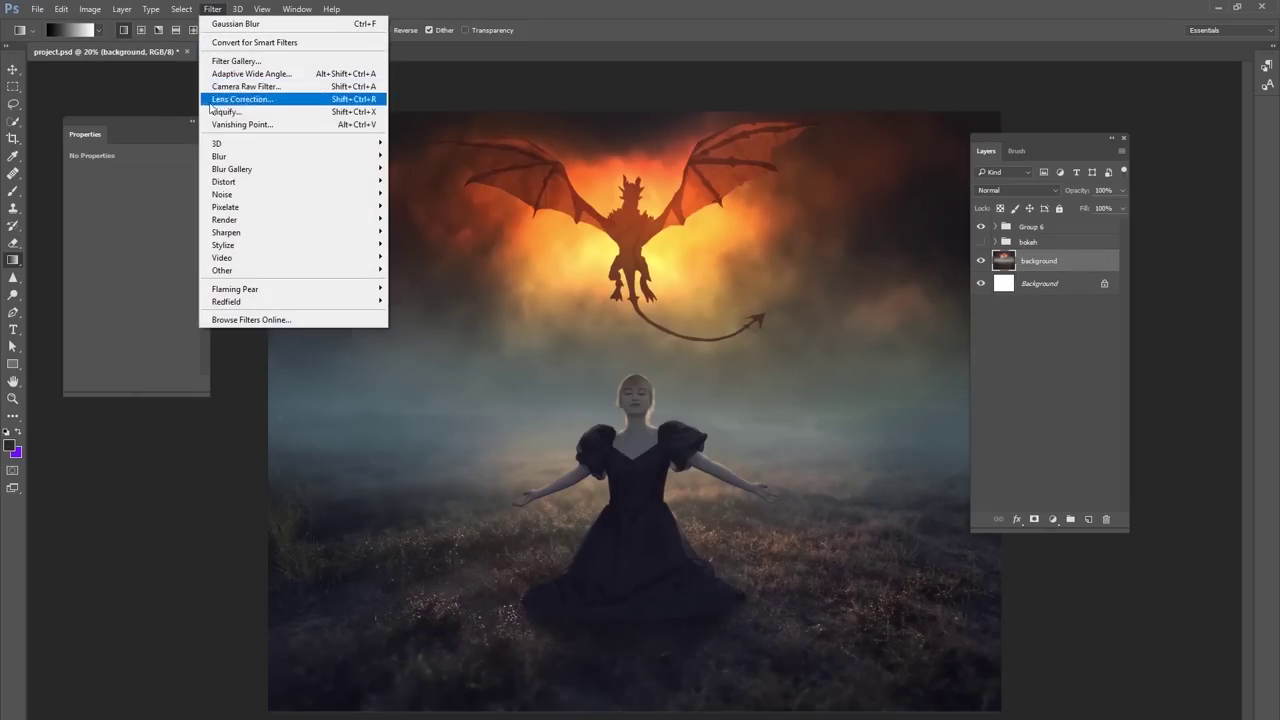
{"action": "mouse_move", "coordinate": [212, 175]}
{"action": "left_click", "coordinate": [405, 171]}
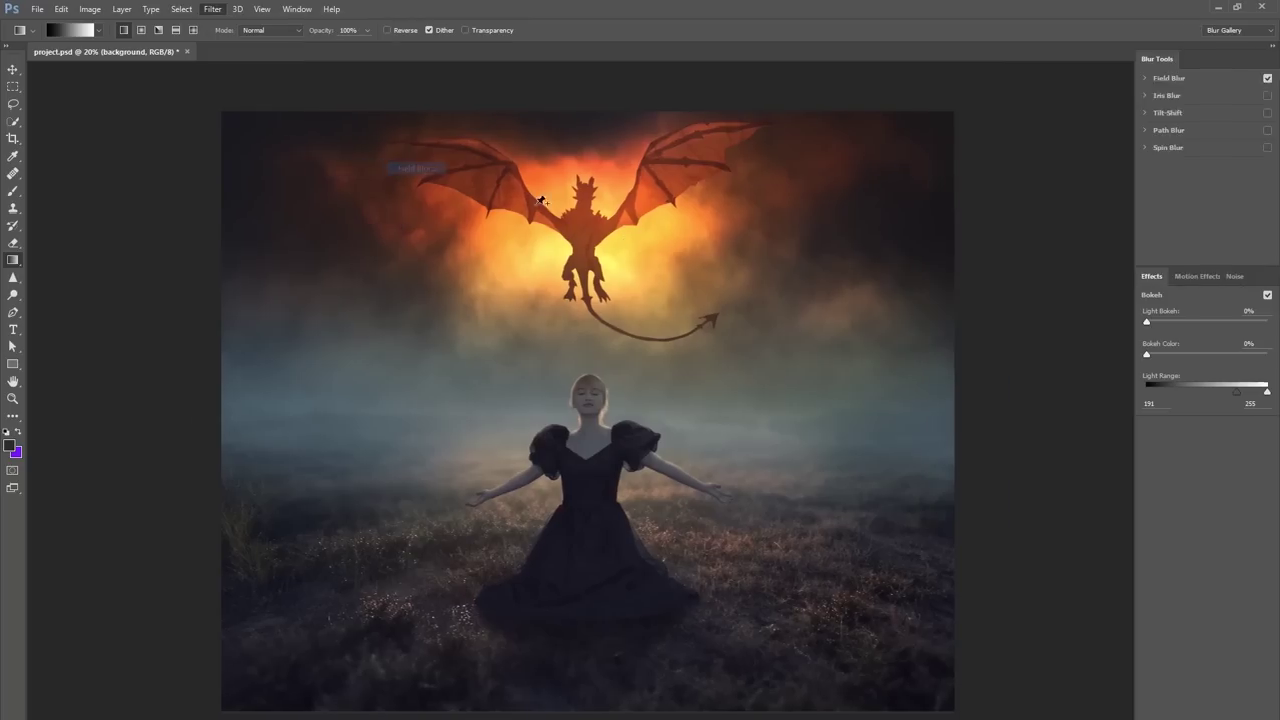
{"action": "left_click_drag", "start_coordinate": [573, 425], "coordinate": [574, 234]}
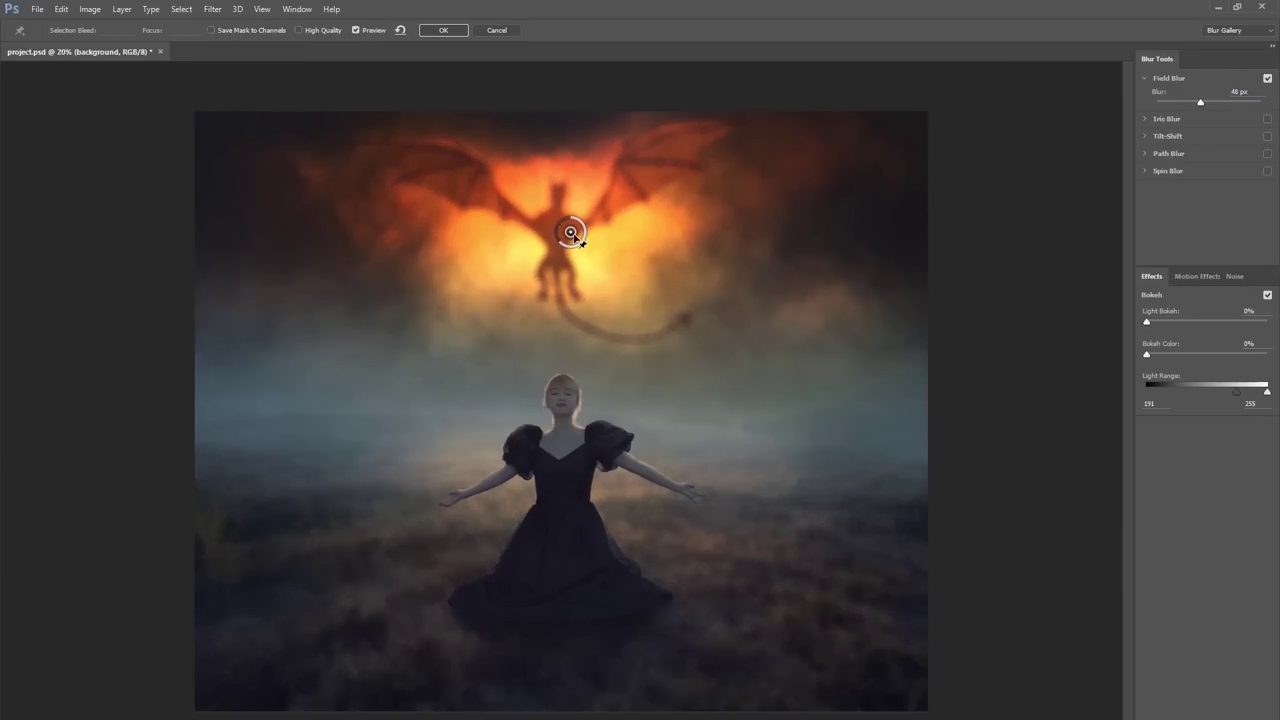
- Add ground blur pins at 2 px near the skirt, 2 px centre and 1 px left
{"action": "left_click", "coordinate": [697, 594]}
{"action": "left_click_drag", "start_coordinate": [706, 601], "coordinate": [752, 603]}
{"action": "left_click", "coordinate": [559, 601]}
{"action": "left_click_drag", "start_coordinate": [568, 614], "coordinate": [565, 592]}
{"action": "left_click", "coordinate": [330, 608]}
{"action": "left_click_drag", "start_coordinate": [338, 617], "coordinate": [333, 598]}
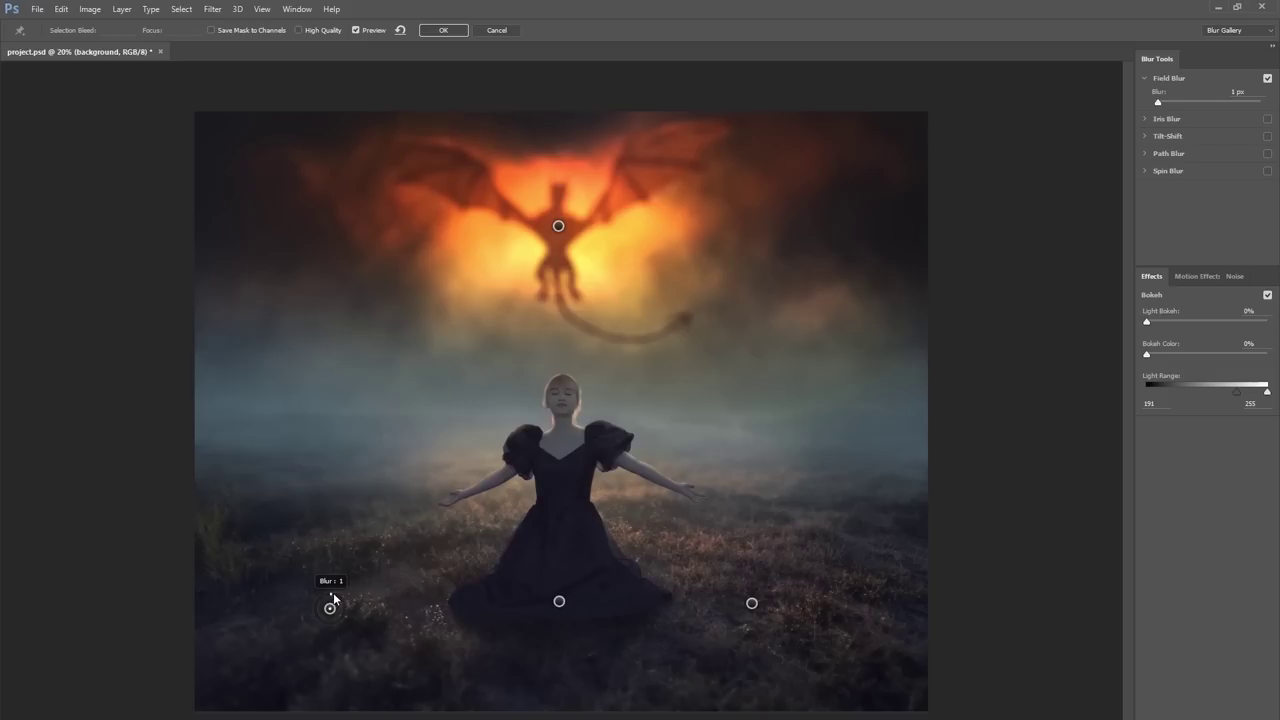
- Set the dragon pin to 54 px, apply the Field Blur, and show the bokeh group
{"action": "left_click", "coordinate": [558, 226]}
{"action": "left_click_drag", "start_coordinate": [550, 236], "coordinate": [547, 237]}
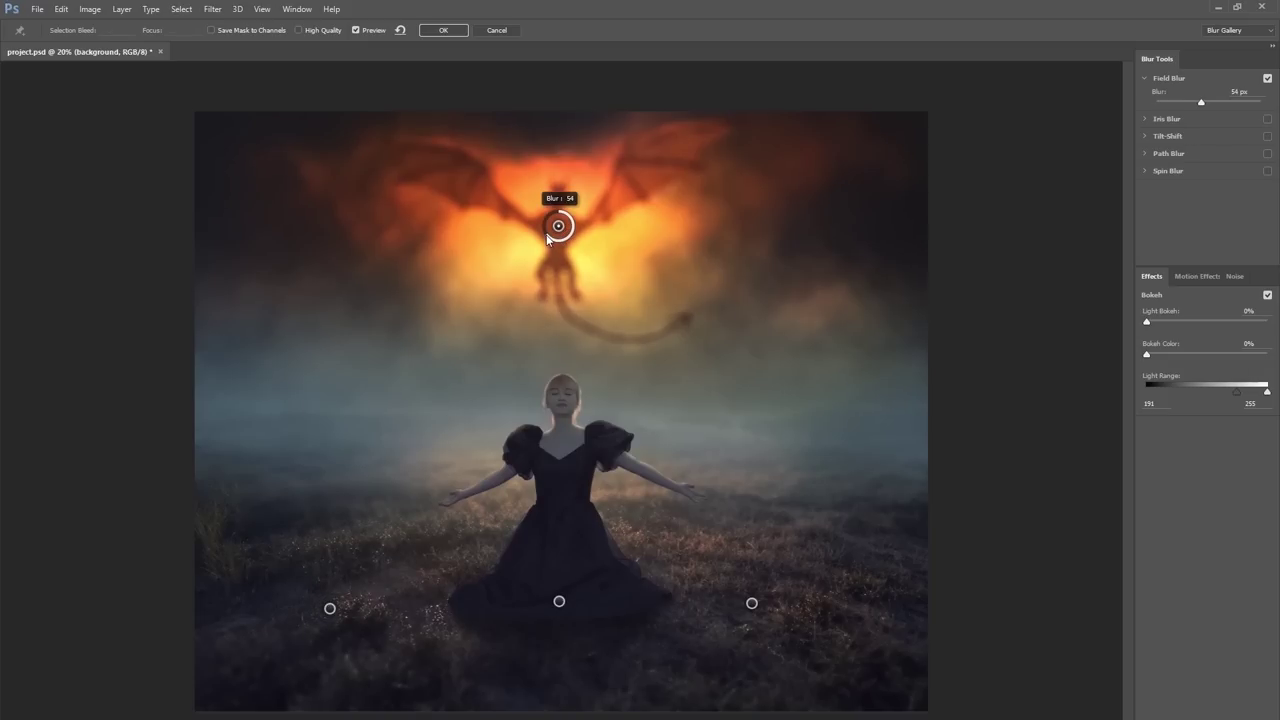
{"action": "left_click", "coordinate": [462, 36]}
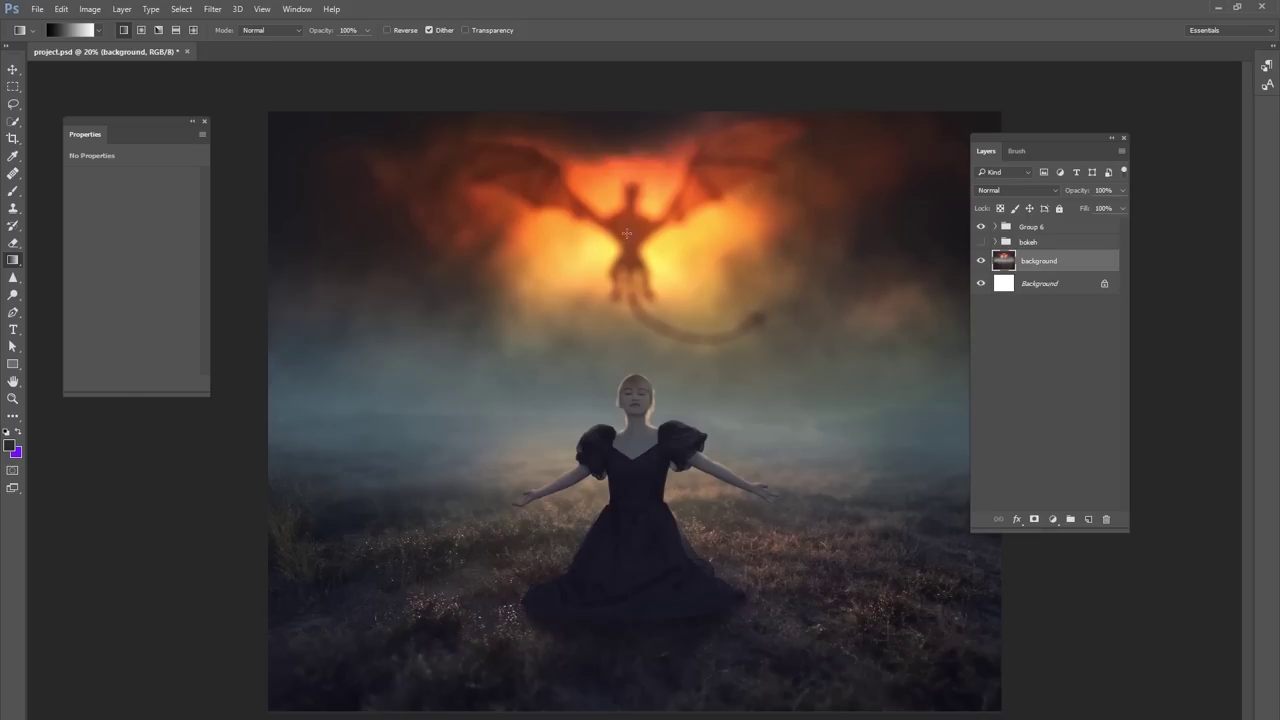
{"action": "left_click", "coordinate": [980, 242]}
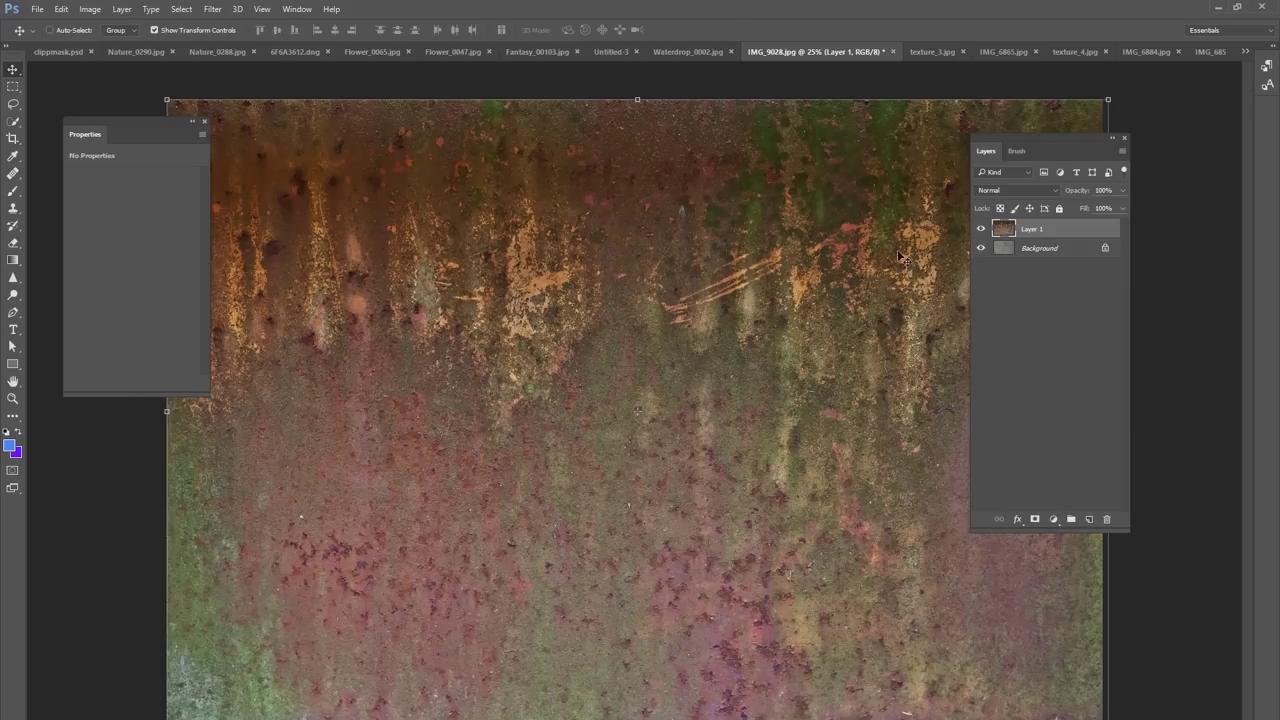
- Split the rust layer's black This Layer Blend If slider to 0/177 in Blending Options
{"action": "left_click", "coordinate": [981, 230]}
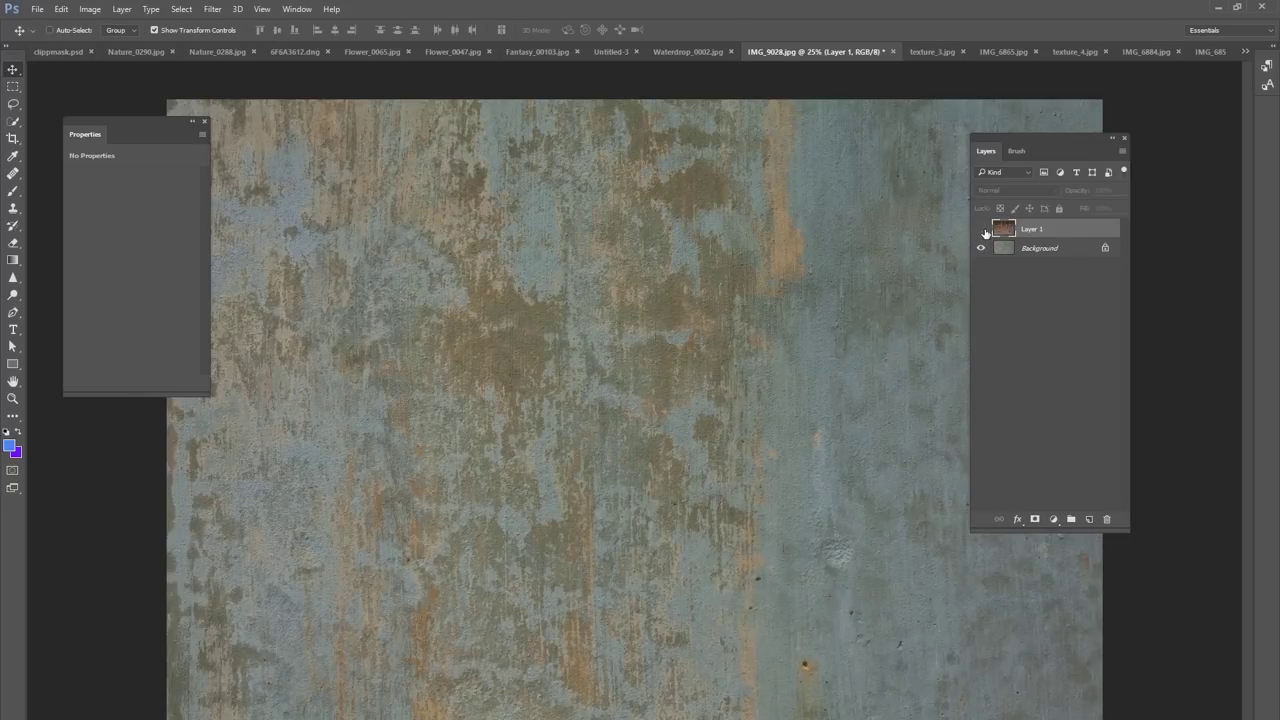
{"action": "left_click", "coordinate": [982, 230]}
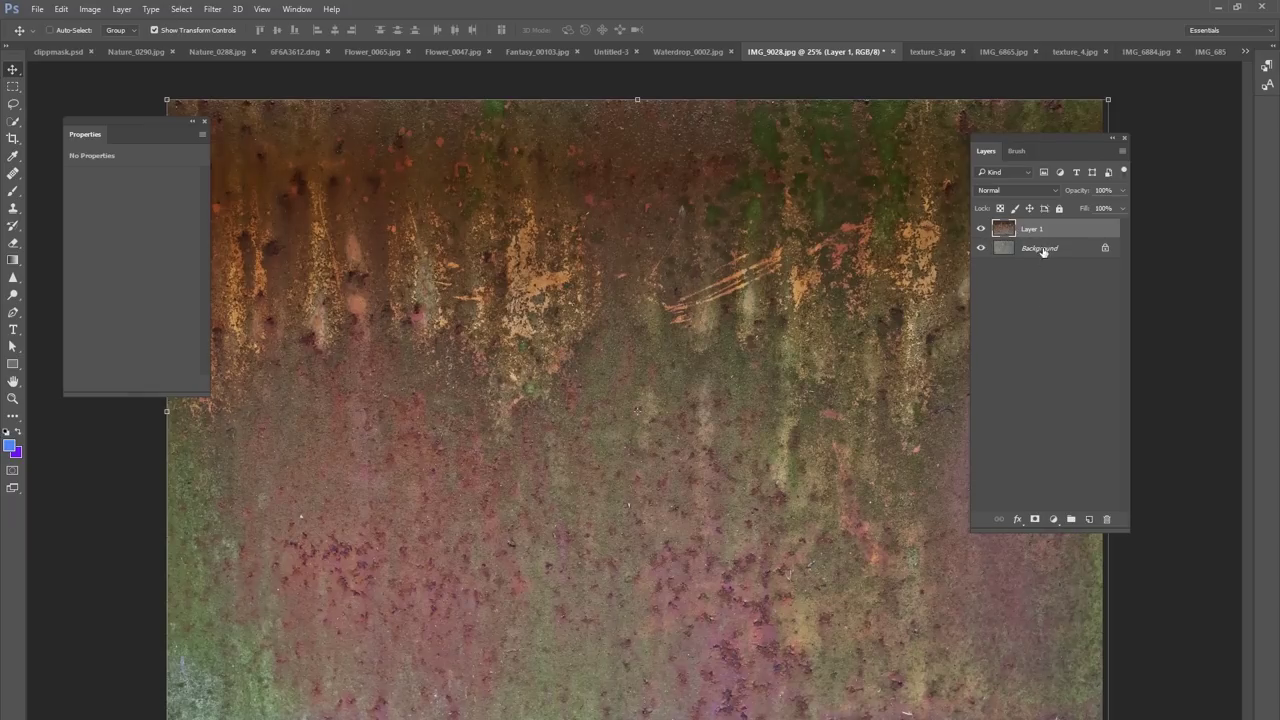
{"action": "left_click", "coordinate": [1018, 520]}
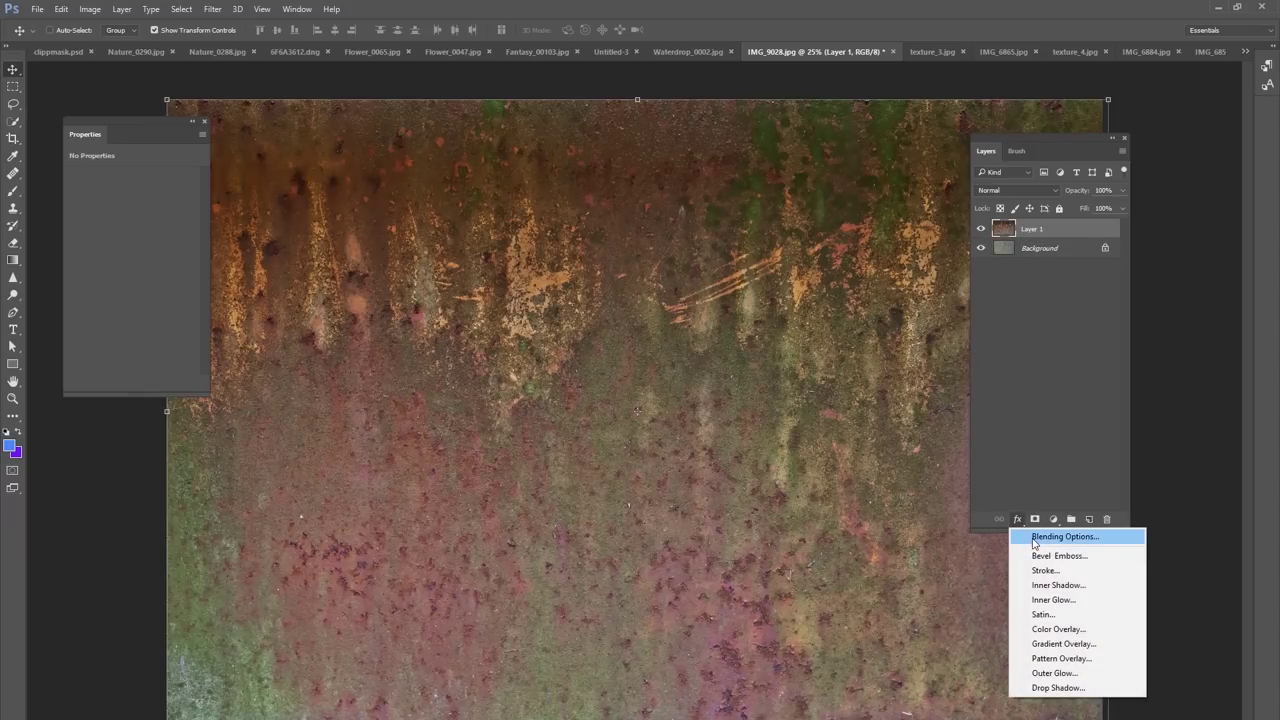
{"action": "left_click", "coordinate": [1035, 541]}
{"action": "left_click_drag", "start_coordinate": [584, 289], "coordinate": [566, 256]}
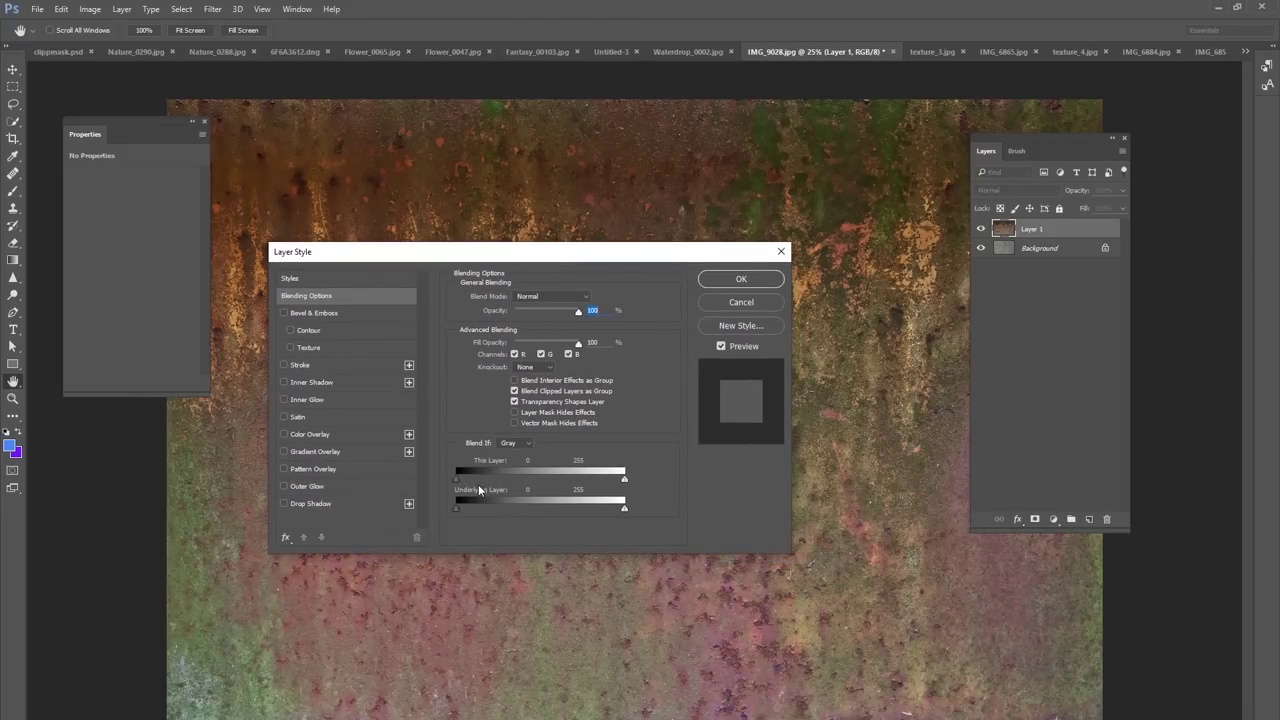
{"action": "key", "text": "alt"}
{"action": "left_click_drag", "start_coordinate": [467, 477], "coordinate": [572, 479]}
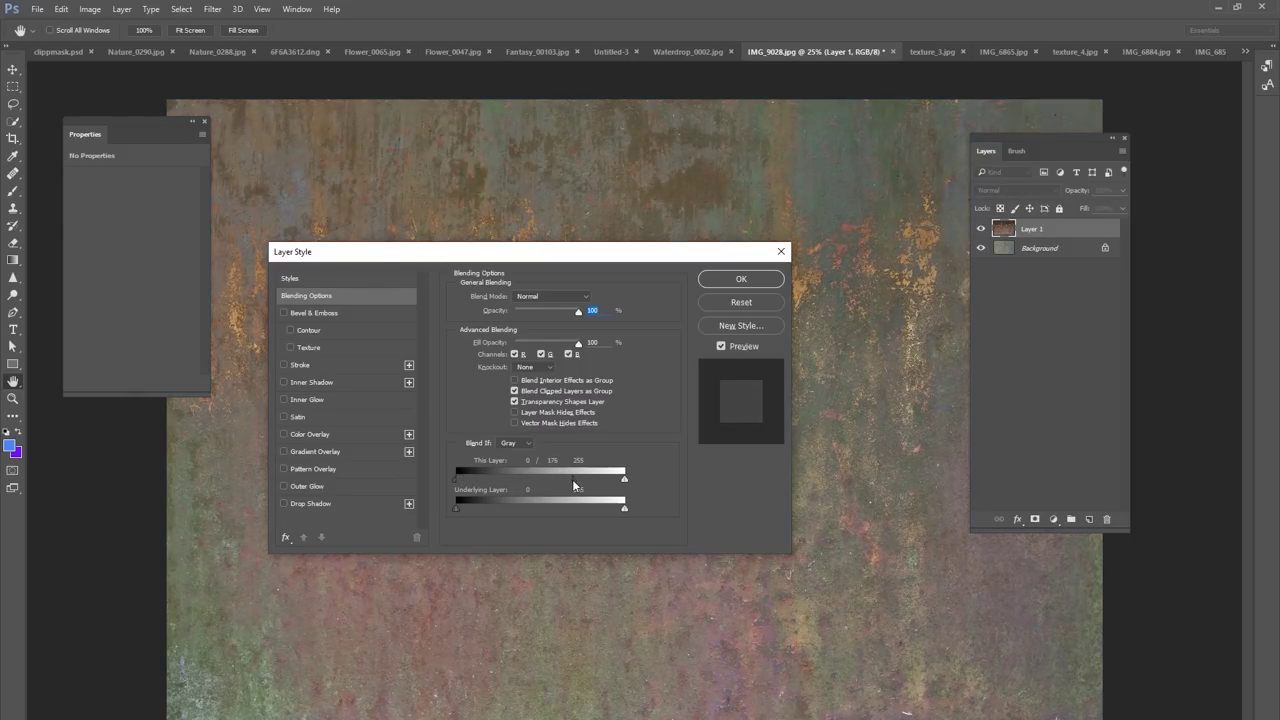
{"action": "left_click_drag", "start_coordinate": [703, 257], "coordinate": [760, 340]}
{"action": "left_click", "coordinate": [790, 364]}
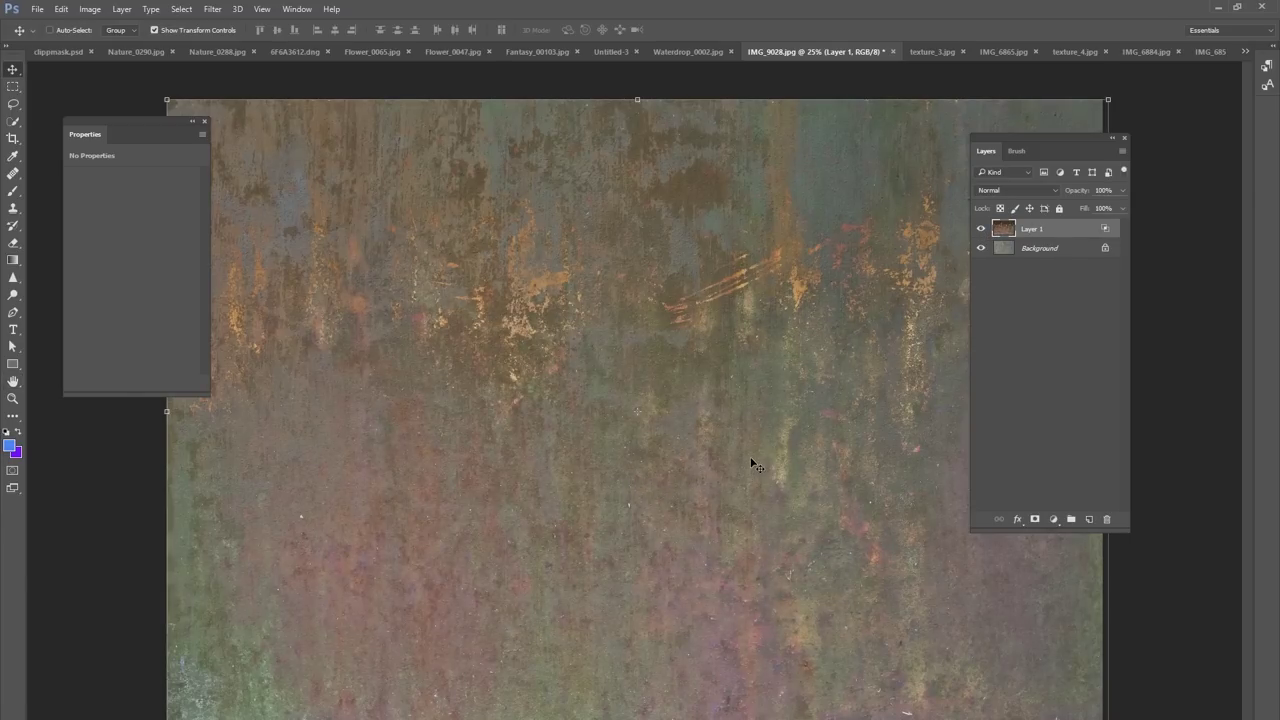
{"action": "left_click", "coordinate": [1042, 249]}
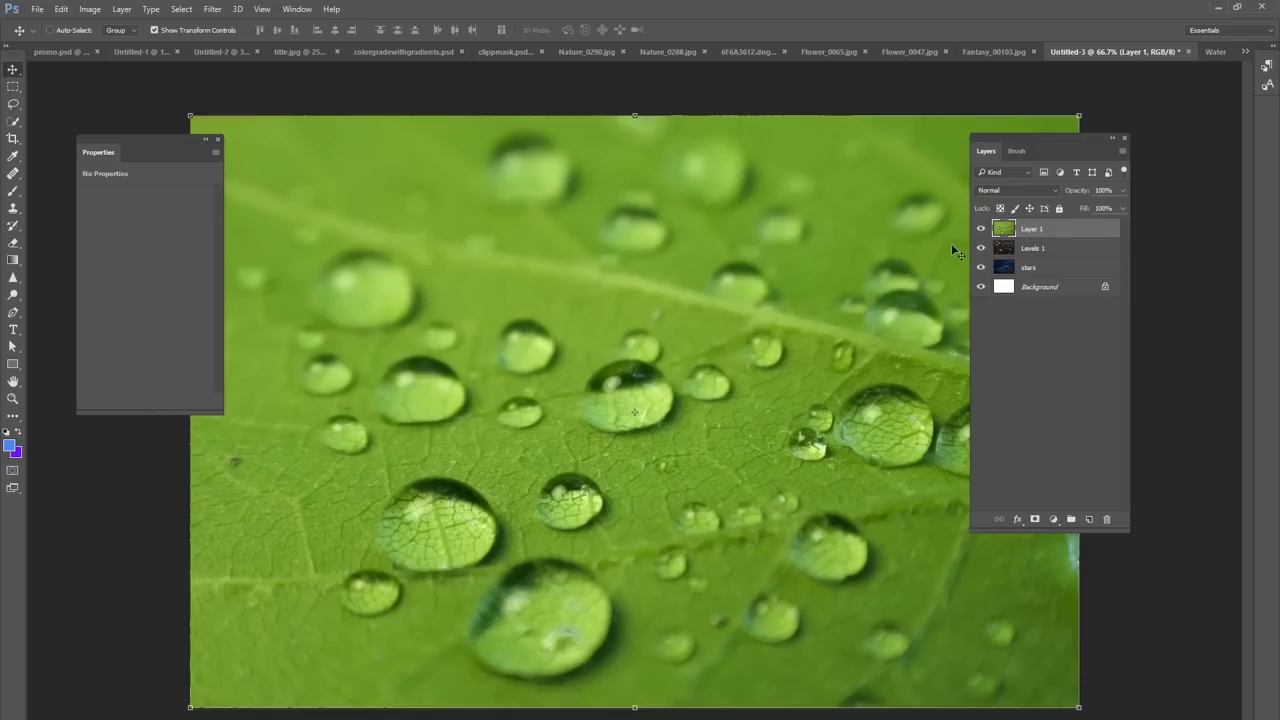
- Apply an 85 px Field Blur with 71% Light Bokeh to the water-droplet leaf photo
{"action": "left_click", "coordinate": [212, 10]}
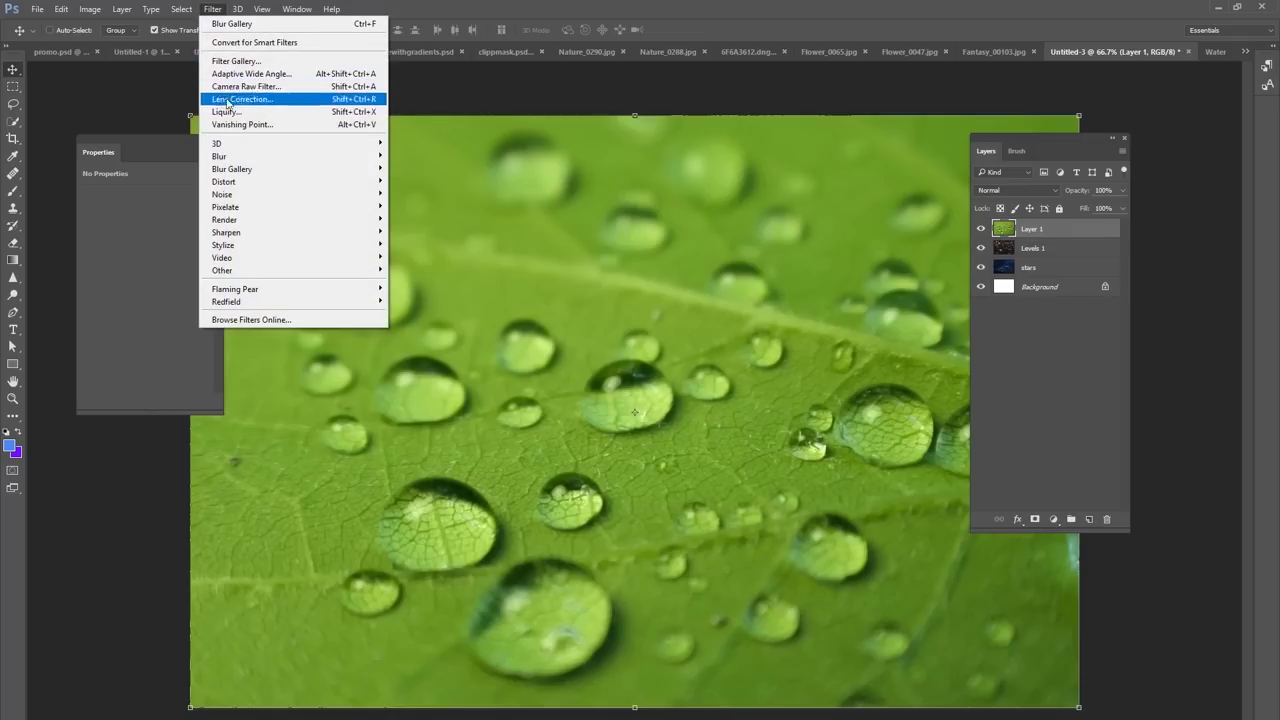
{"action": "mouse_move", "coordinate": [318, 169]}
{"action": "left_click", "coordinate": [396, 169]}
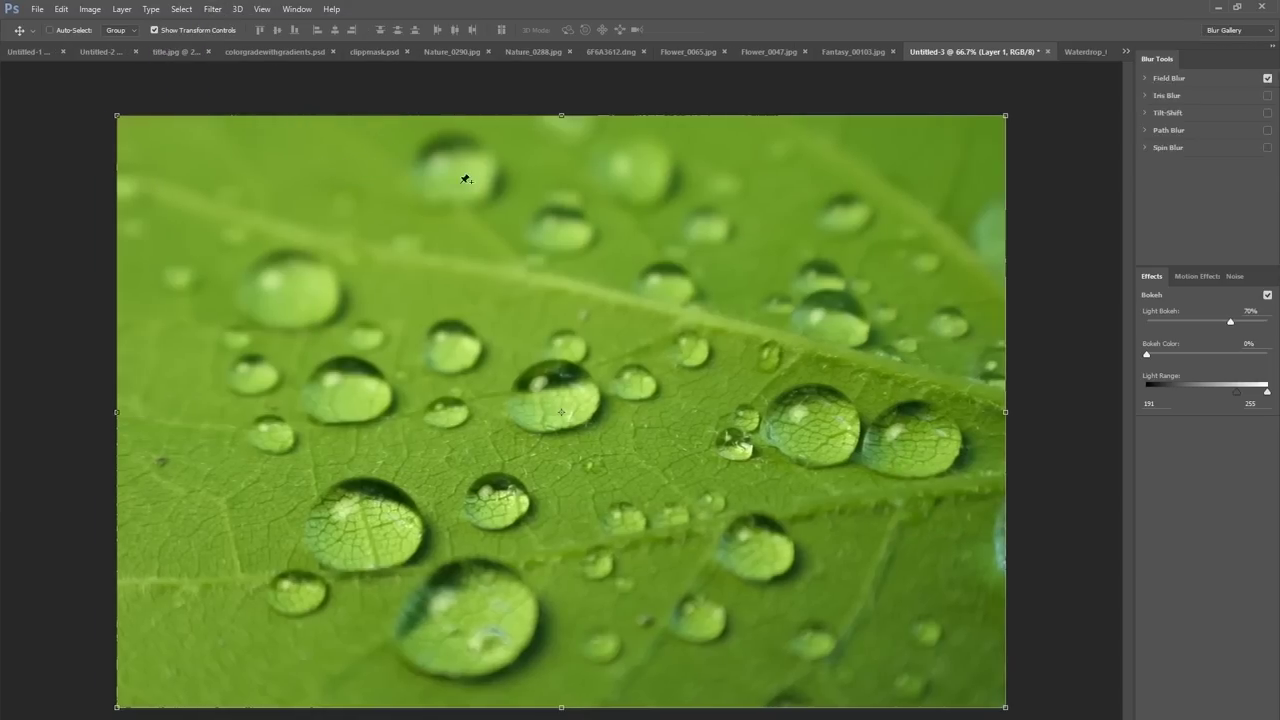
{"action": "left_click_drag", "start_coordinate": [570, 421], "coordinate": [548, 412]}
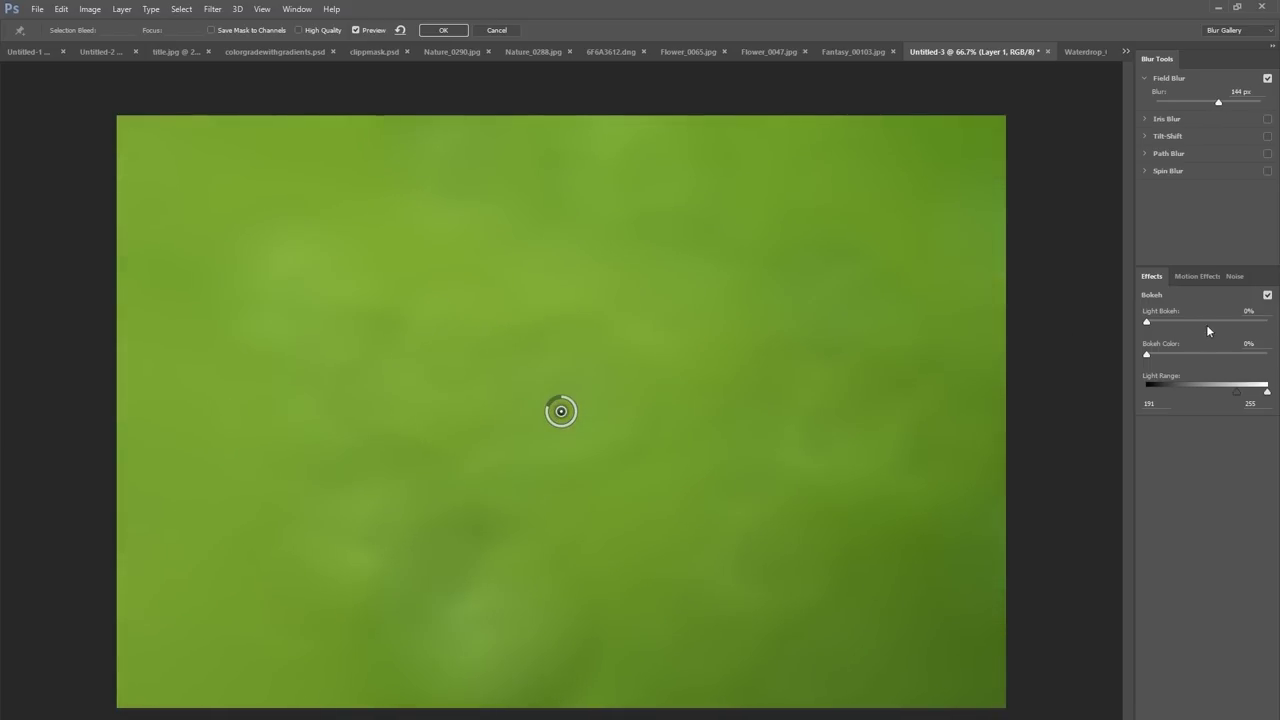
{"action": "left_click_drag", "start_coordinate": [1205, 326], "coordinate": [1232, 328]}
{"action": "left_click_drag", "start_coordinate": [551, 412], "coordinate": [552, 414]}
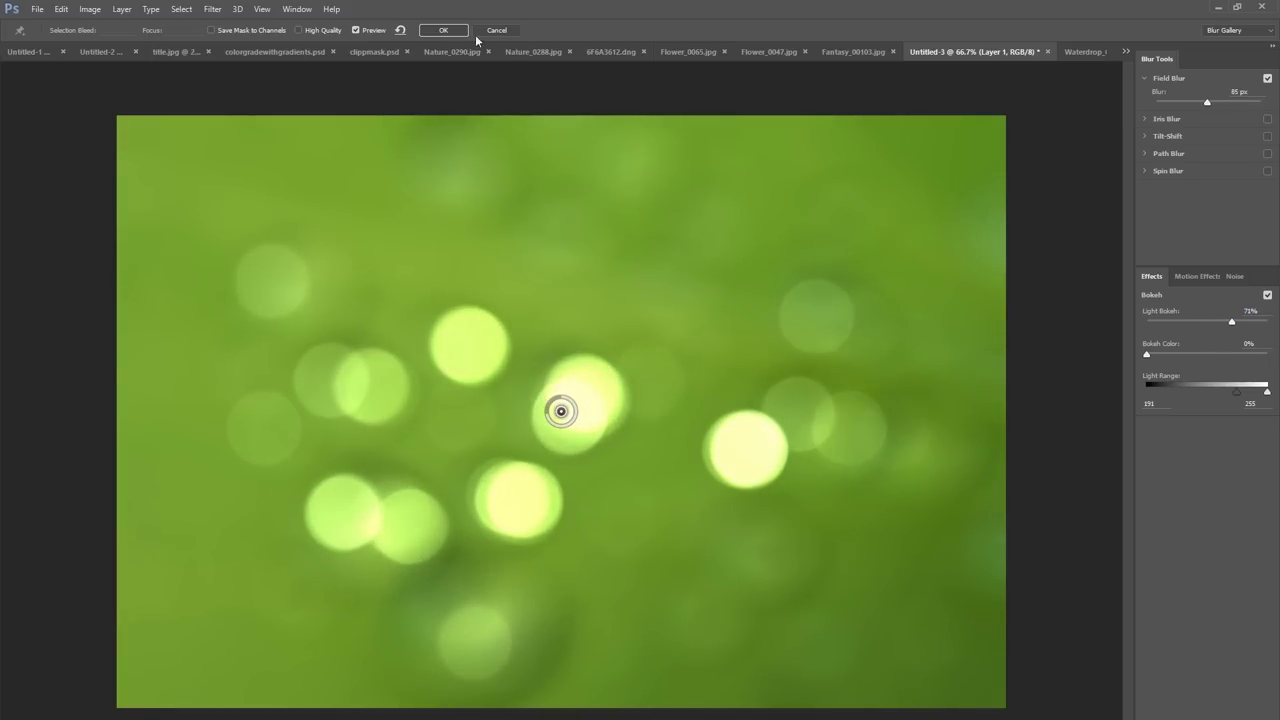
{"action": "left_click", "coordinate": [446, 31]}
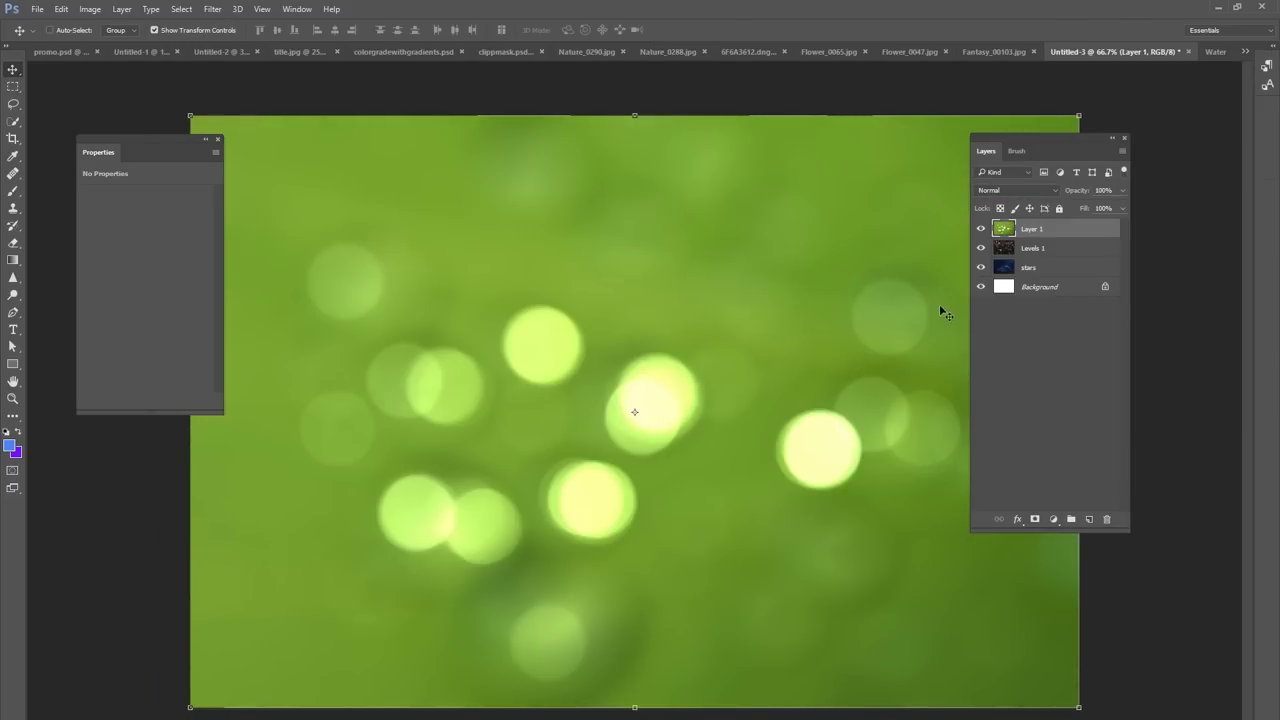
- Hide Layer 1 and give the Levels 1 tulips a 91 px Field Blur with Light Range 129
{"action": "left_click", "coordinate": [980, 229]}
{"action": "left_click", "coordinate": [1025, 251]}
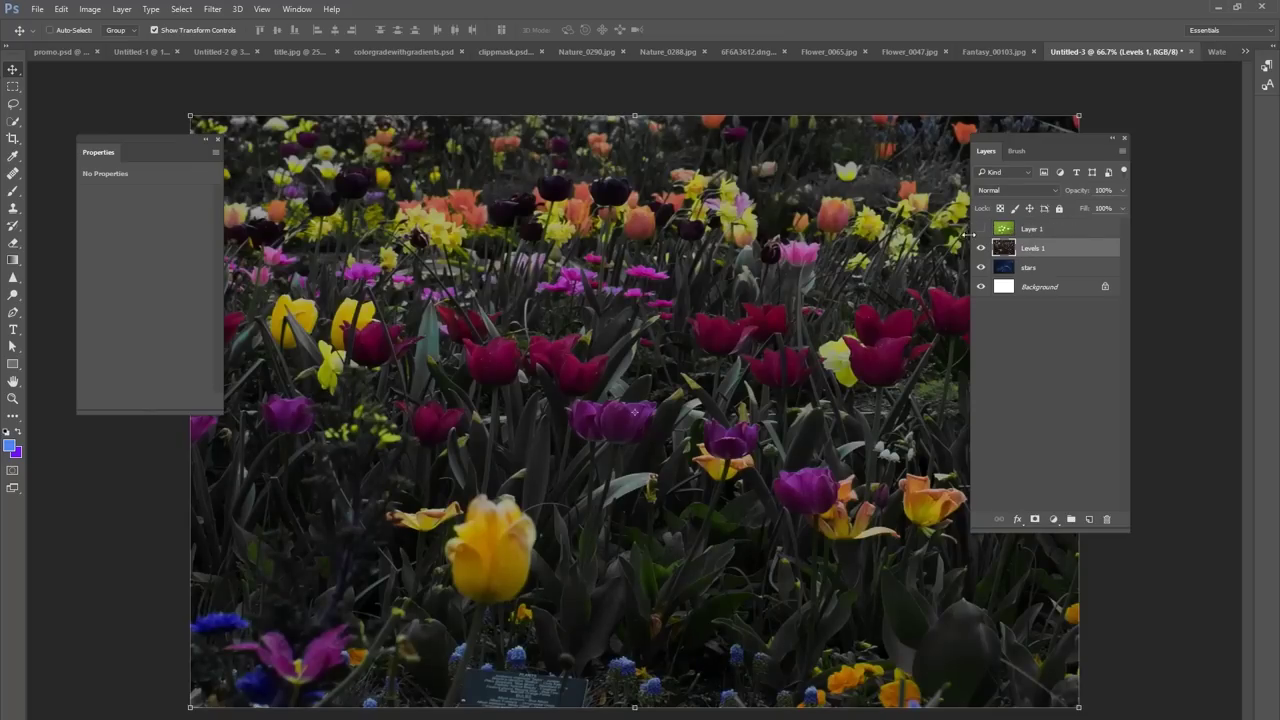
{"action": "left_click", "coordinate": [212, 9]}
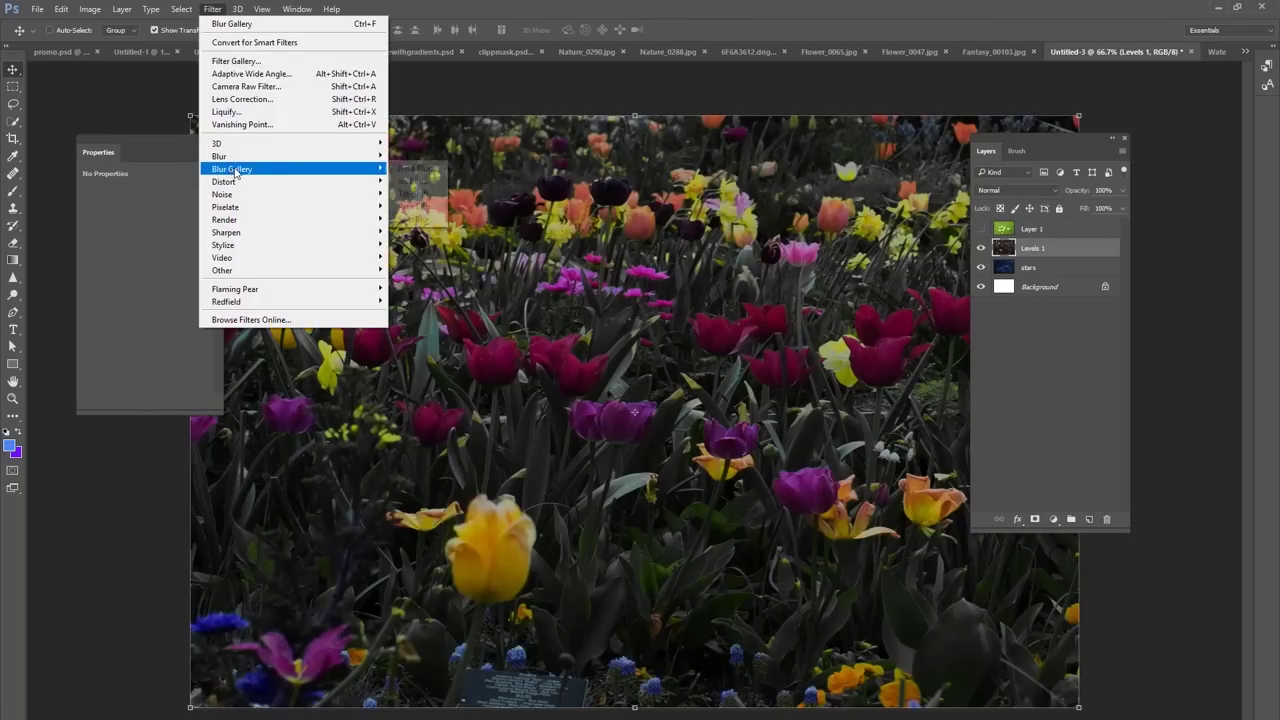
{"action": "mouse_move", "coordinate": [372, 169]}
{"action": "left_click", "coordinate": [416, 168]}
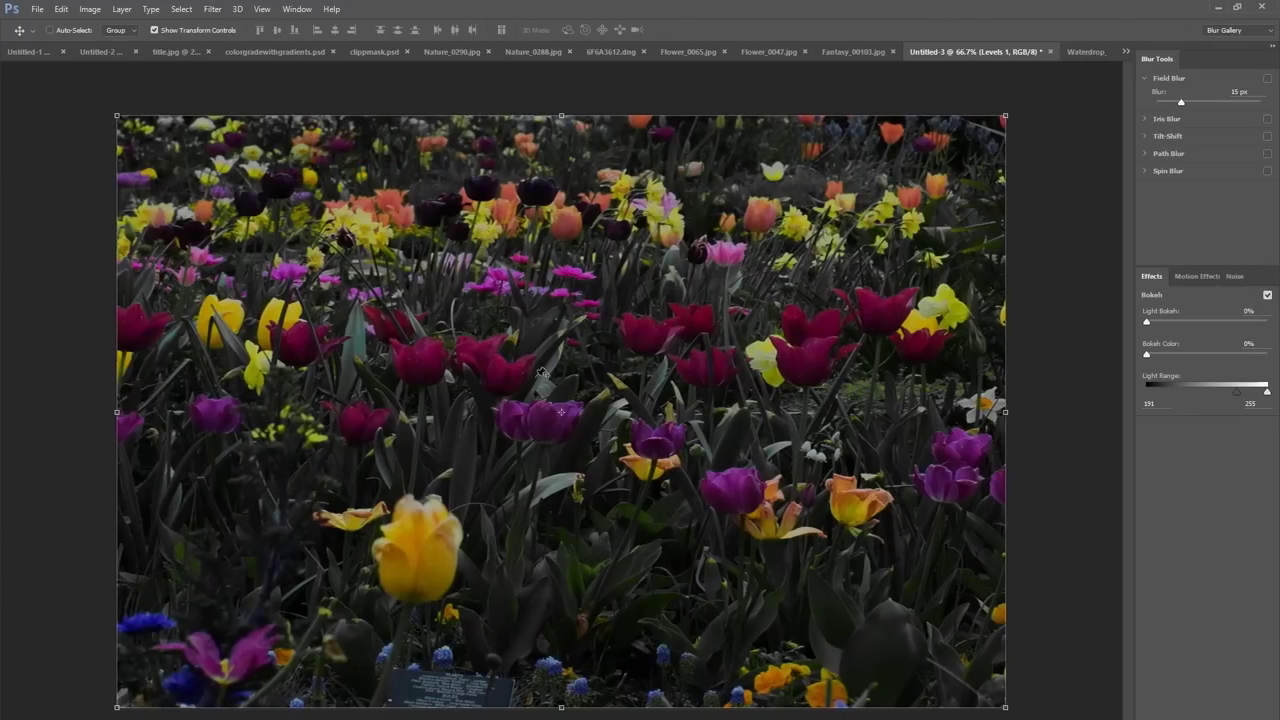
{"action": "left_click_drag", "start_coordinate": [565, 420], "coordinate": [569, 412]}
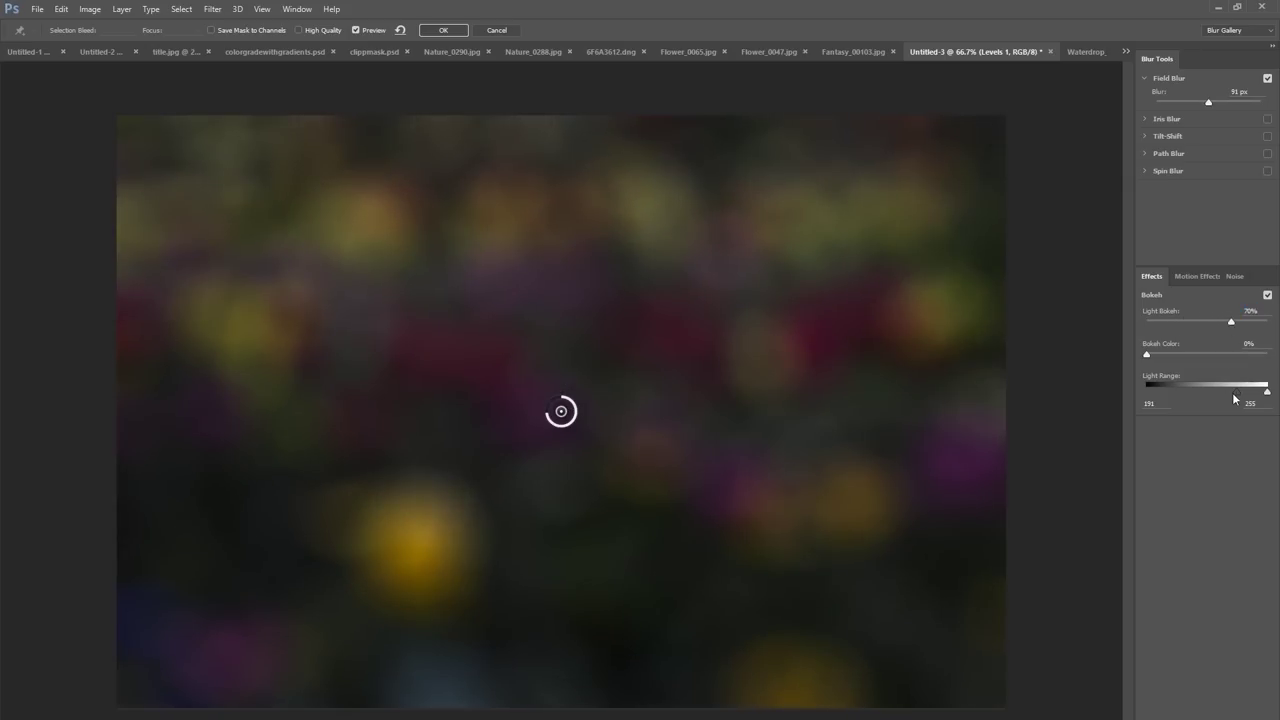
{"action": "left_click_drag", "start_coordinate": [1218, 392], "coordinate": [1208, 391]}
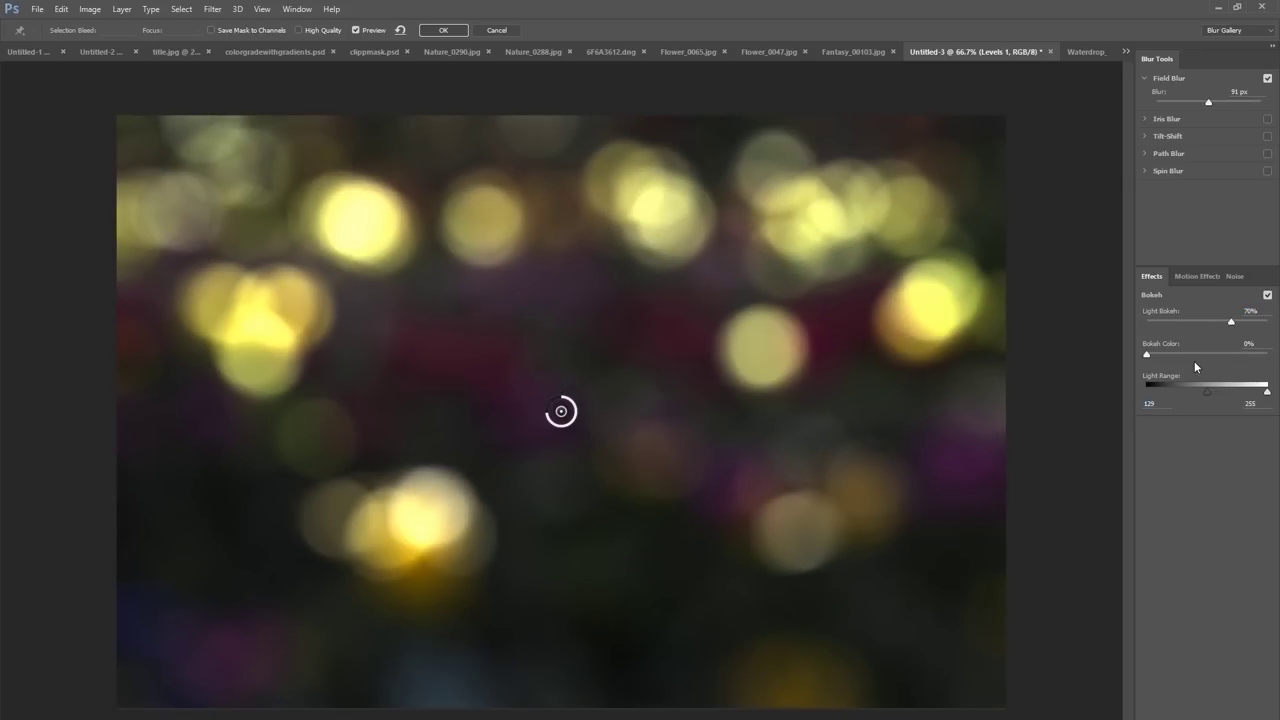
{"action": "left_click", "coordinate": [456, 32]}
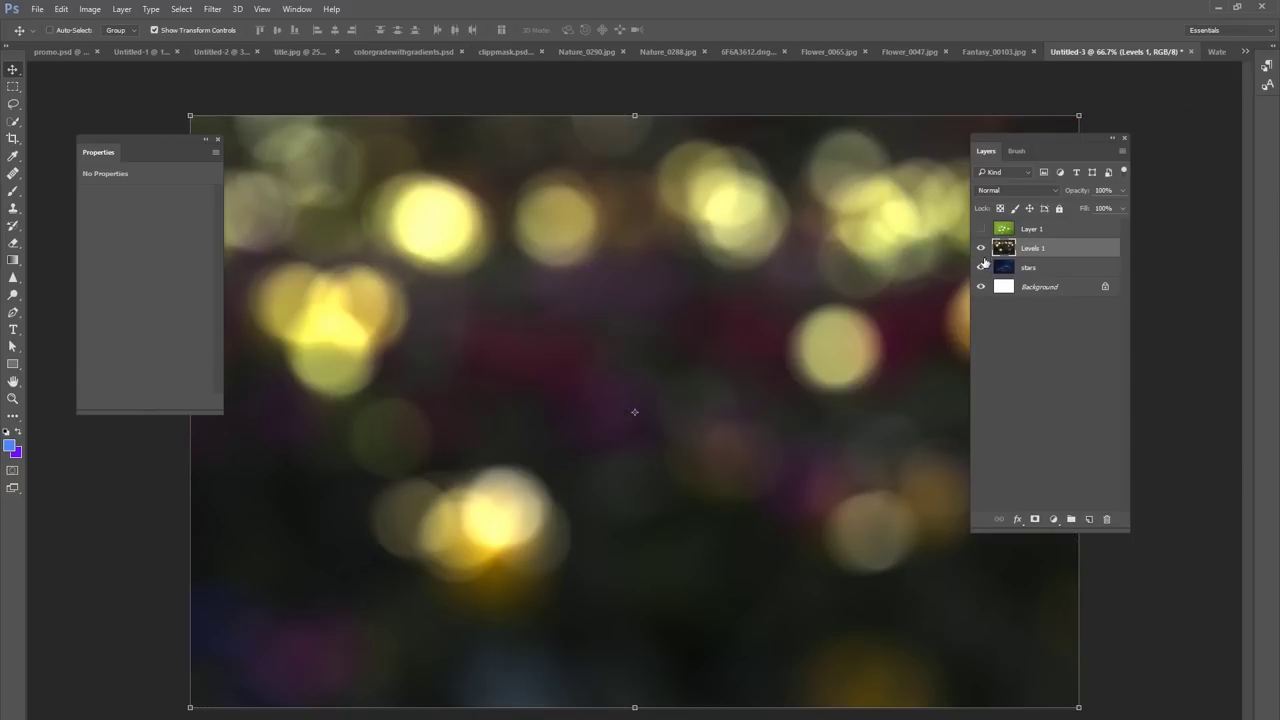
- Hide Levels 1 and preview a 36 px Field Blur with 56% Light Bokeh on the stars layer
{"action": "left_click", "coordinate": [980, 248]}
{"action": "left_click", "coordinate": [1055, 267]}
{"action": "left_click", "coordinate": [210, 9]}
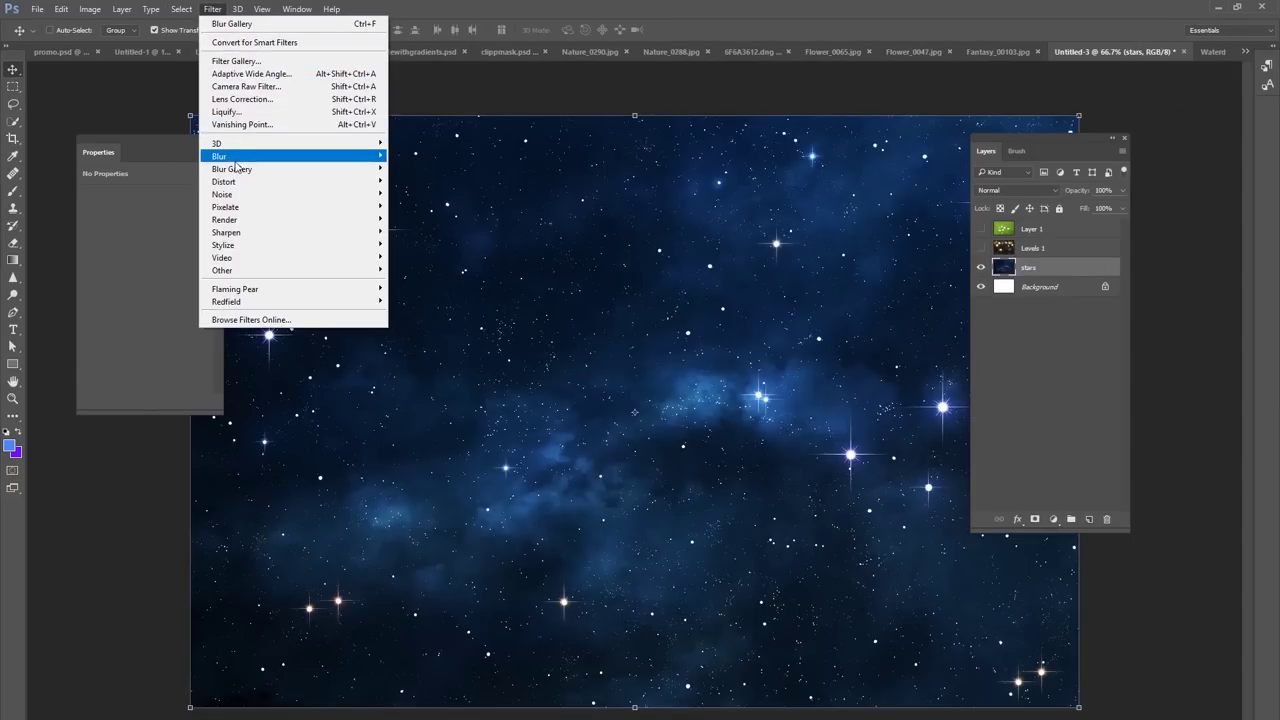
{"action": "mouse_move", "coordinate": [266, 170]}
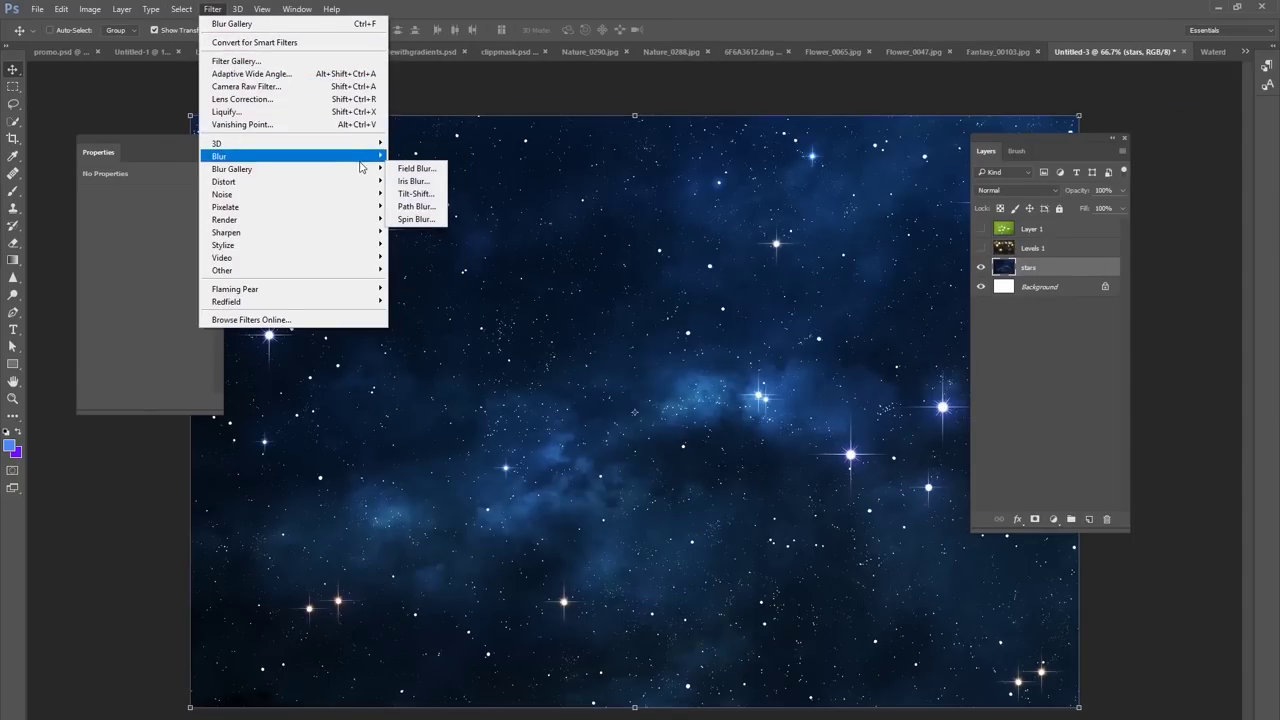
{"action": "left_click", "coordinate": [422, 167]}
{"action": "left_click_drag", "start_coordinate": [573, 424], "coordinate": [557, 419]}
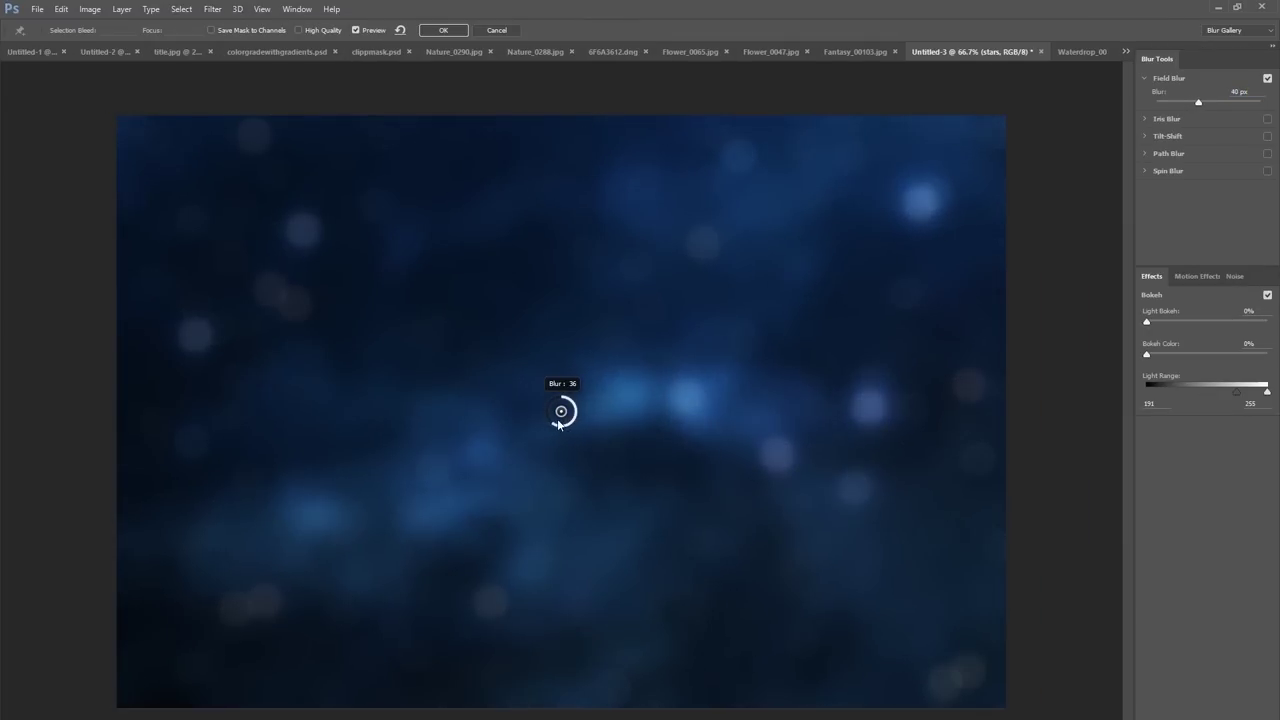
{"action": "left_click_drag", "start_coordinate": [1146, 321], "coordinate": [1214, 325]}
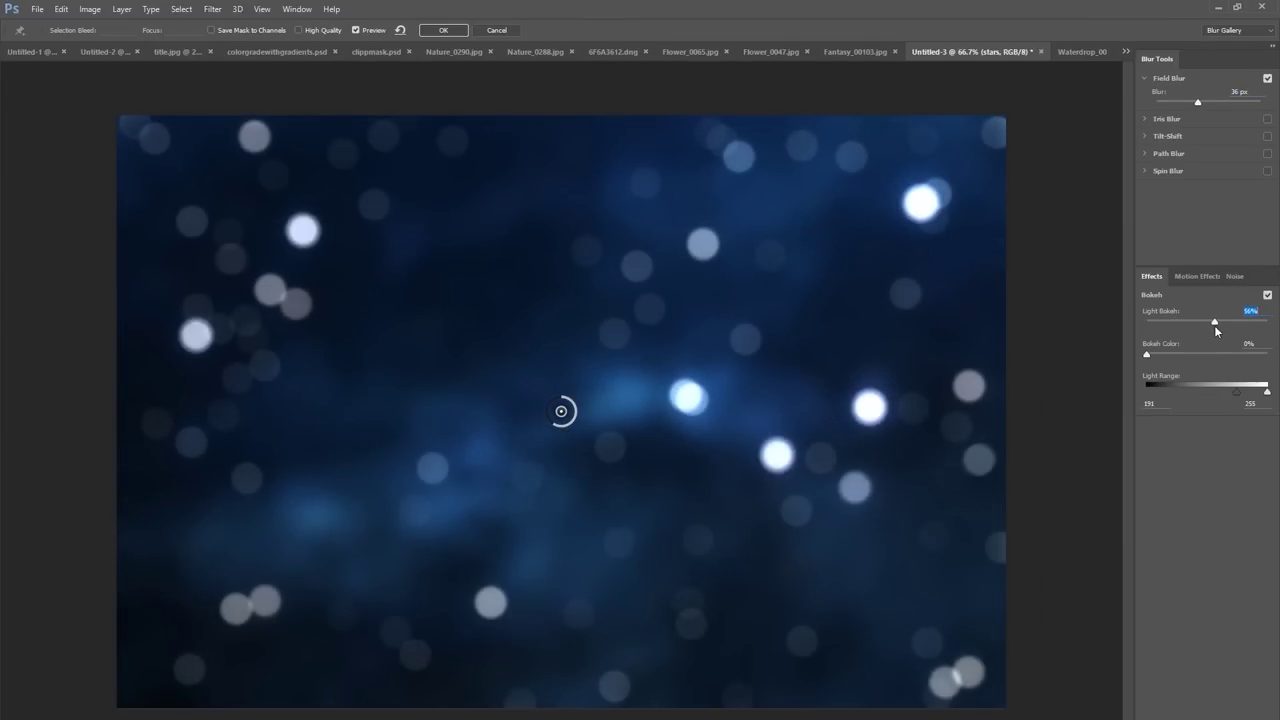